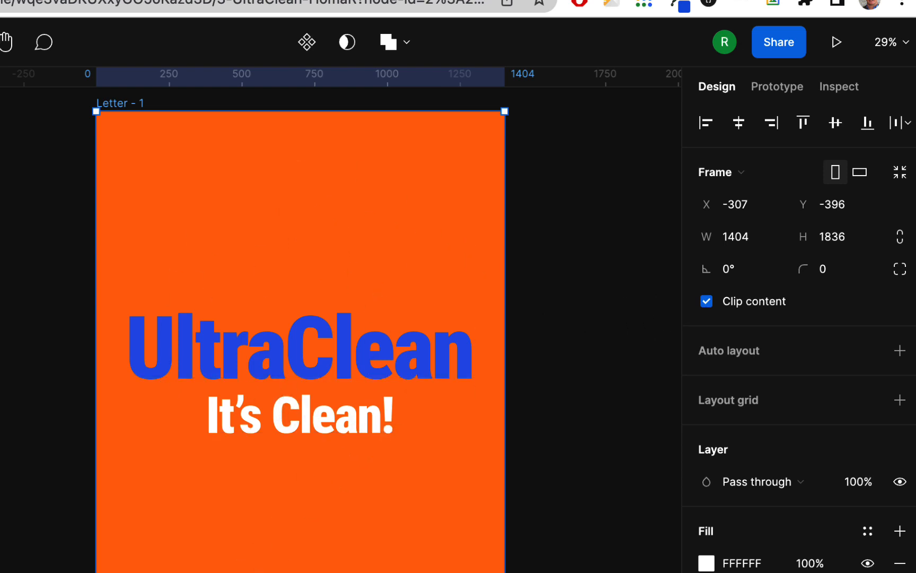
Examine the position, size and font settings of the "UltraClean", "It's Clean!" and net weight text layers.
{"action": "left_click", "coordinate": [183, 572]}
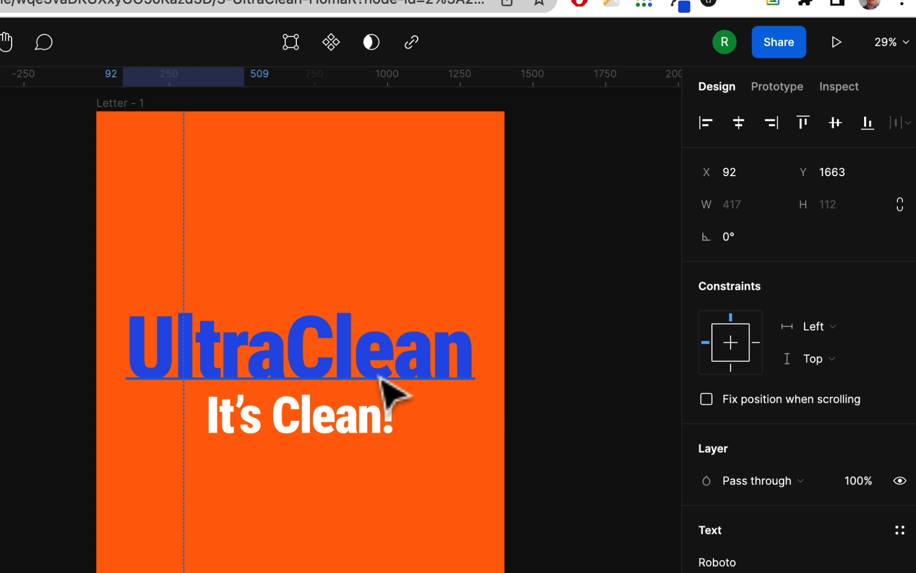
{"action": "left_click", "coordinate": [565, 323]}
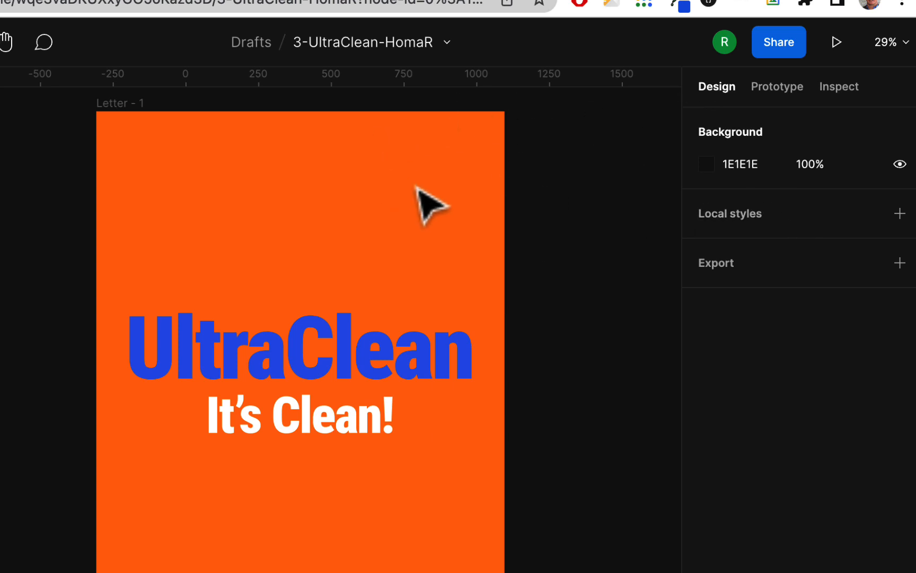
{"action": "key", "text": "super+z"}
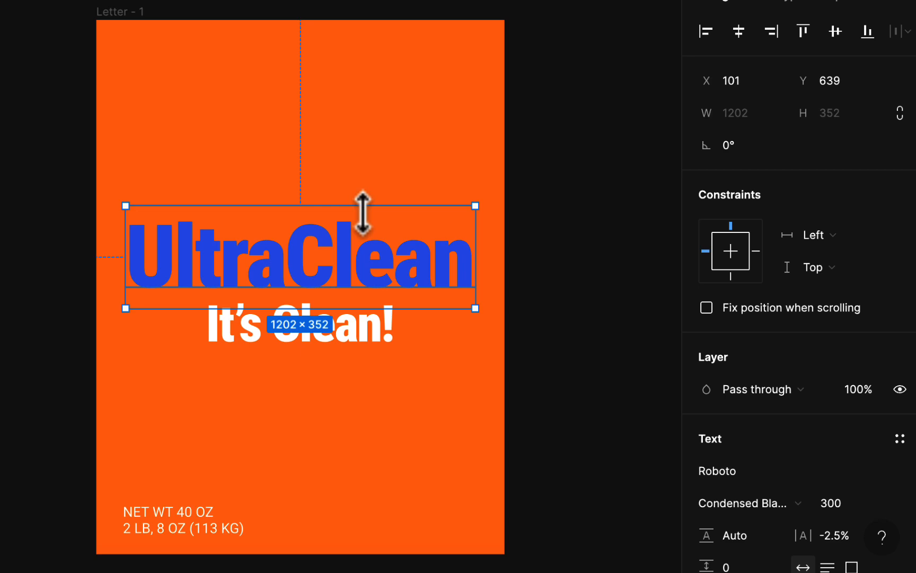
{"action": "left_click", "coordinate": [371, 339]}
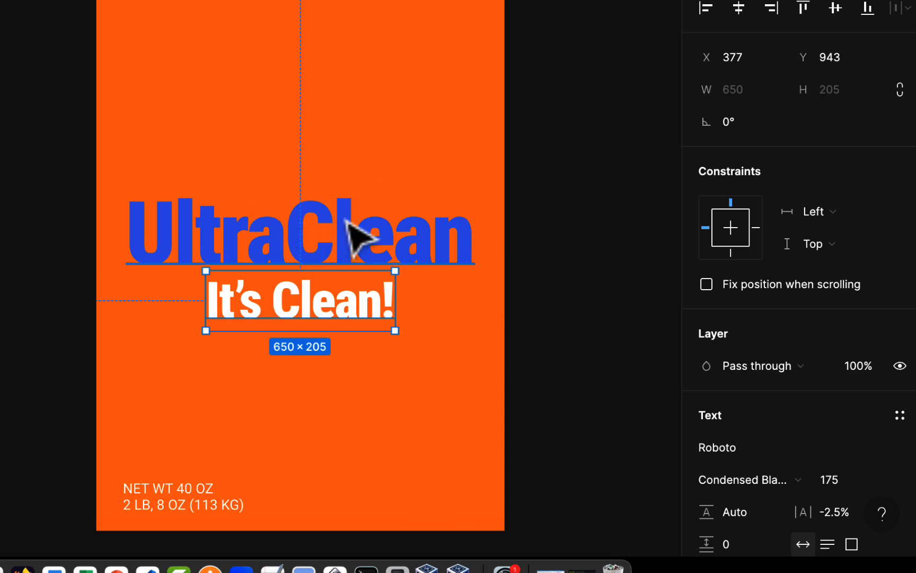
{"action": "left_click", "coordinate": [540, 183]}
{"action": "left_click", "coordinate": [432, 243]}
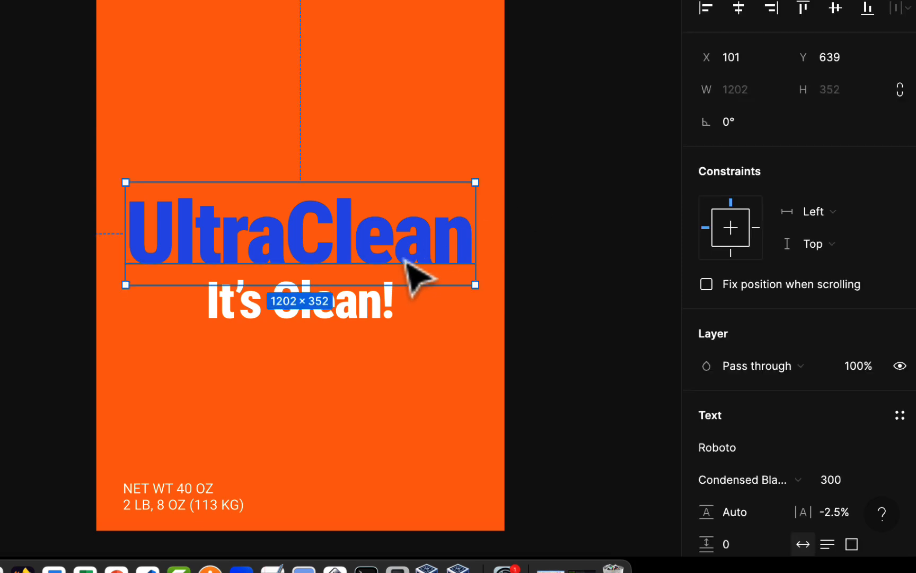
{"action": "left_click", "coordinate": [383, 307]}
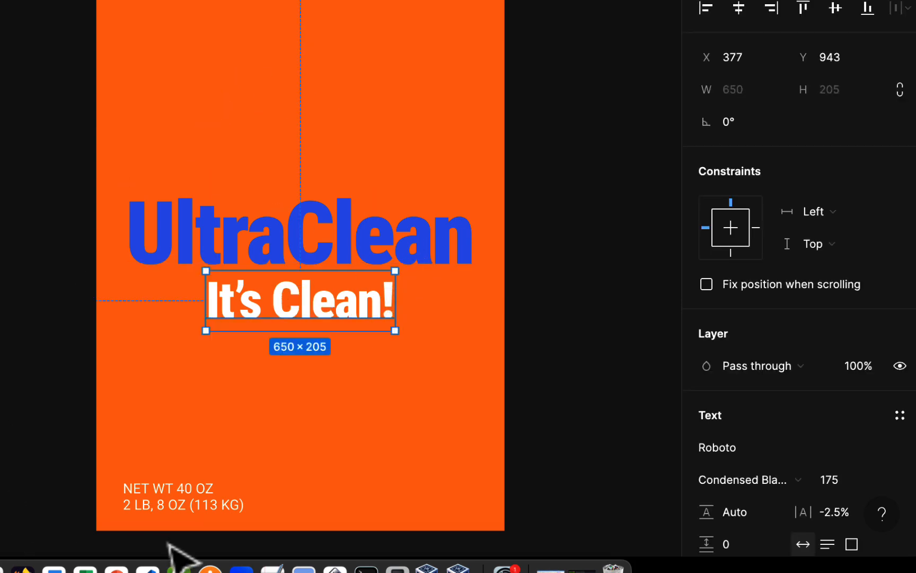
{"action": "left_click", "coordinate": [436, 244]}
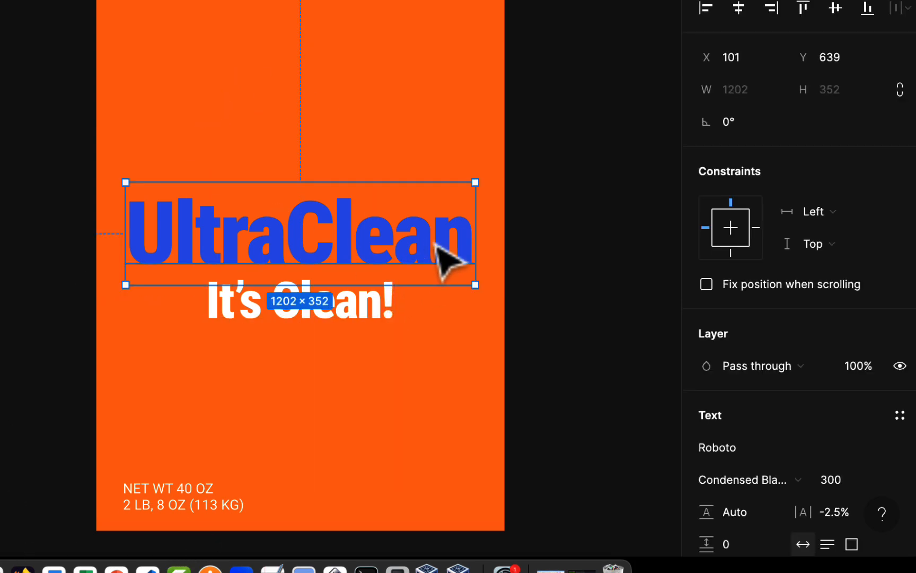
{"action": "left_click", "coordinate": [382, 318]}
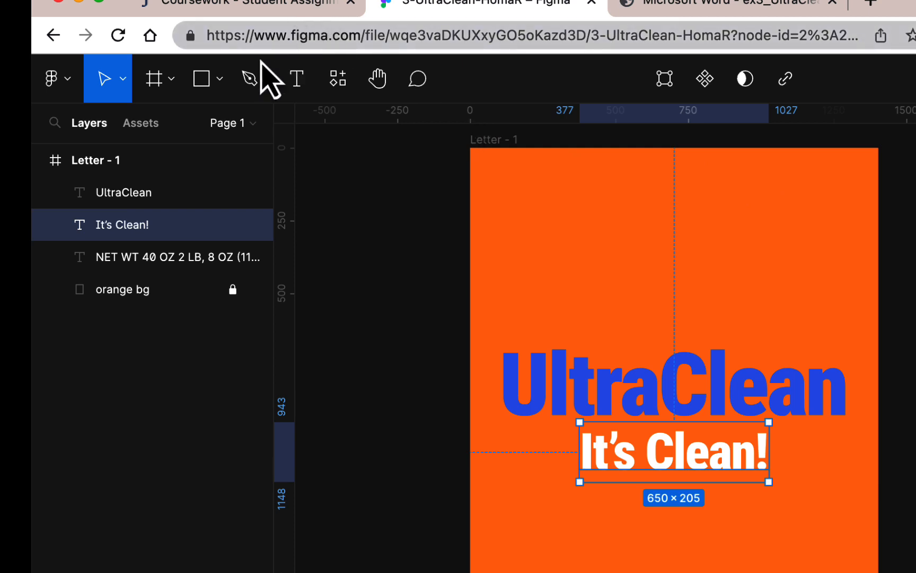
Draw a five-pointed star about 478 × 478 above the UltraClean title, placed at about X 172, Y 161.
{"action": "left_click", "coordinate": [218, 84]}
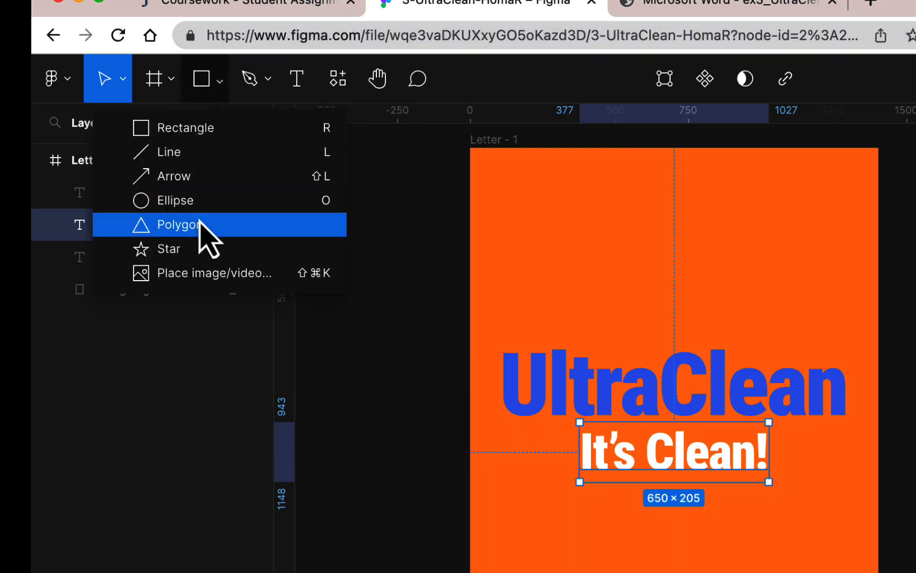
{"action": "left_click", "coordinate": [188, 256]}
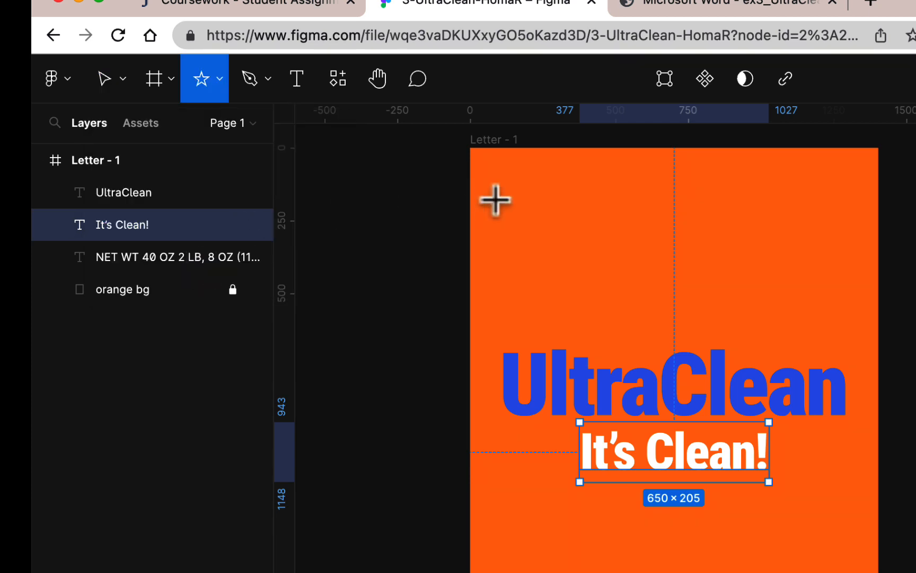
{"action": "left_click_drag", "start_coordinate": [505, 201], "coordinate": [655, 343]}
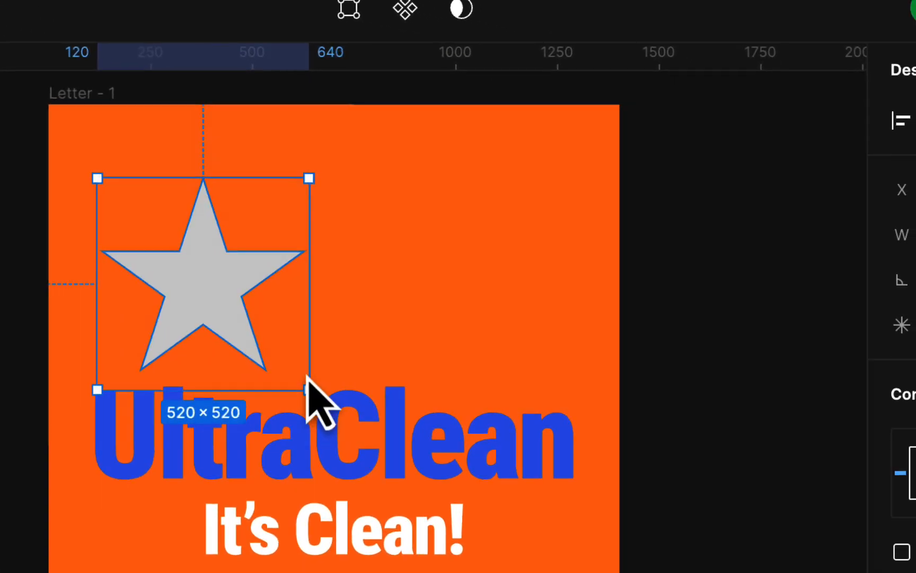
{"action": "left_click_drag", "start_coordinate": [307, 375], "coordinate": [289, 366]}
{"action": "left_click_drag", "start_coordinate": [215, 304], "coordinate": [237, 295]}
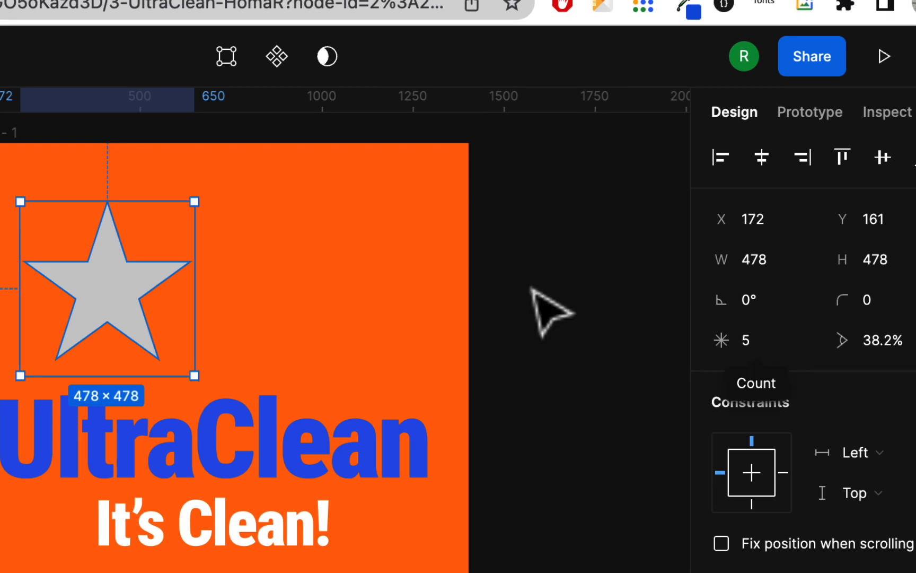
Slim the star's points by reducing its inner ratio to about 27%.
{"action": "mouse_move", "coordinate": [128, 268]}
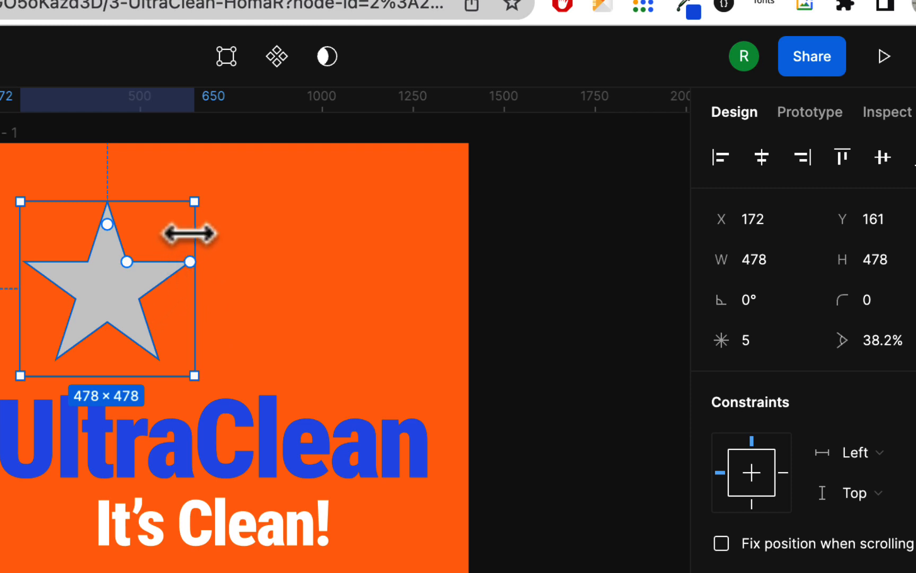
{"action": "scroll", "coordinate": [188, 233], "scroll_direction": "up", "scroll_amount": 3}
{"action": "scroll", "coordinate": [188, 234], "scroll_direction": "up", "scroll_amount": 5}
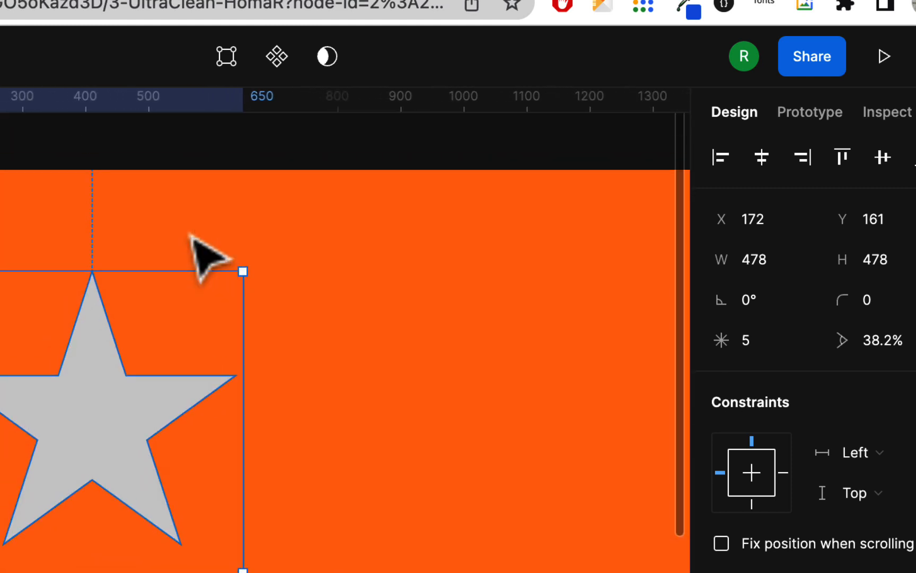
{"action": "left_click_drag", "start_coordinate": [95, 297], "coordinate": [104, 208]}
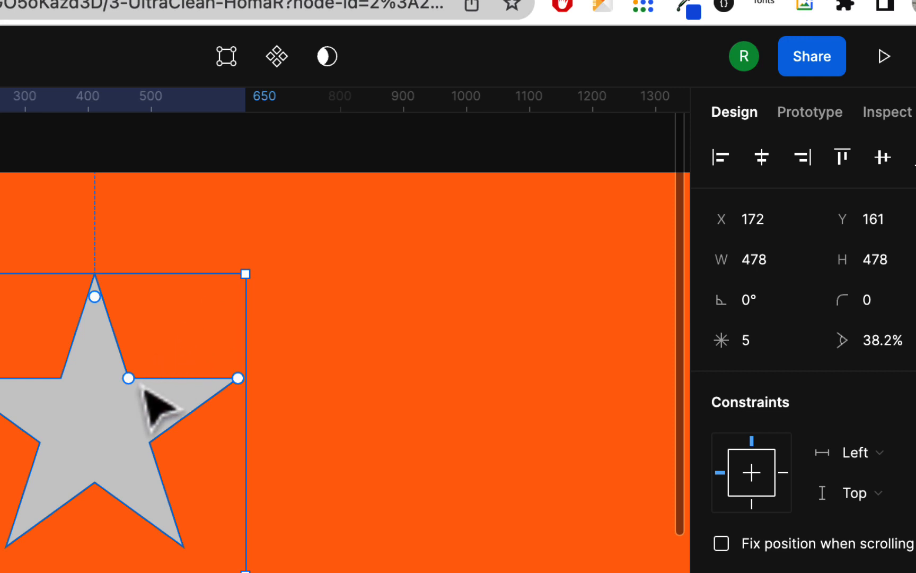
{"action": "mouse_move", "coordinate": [132, 385]}
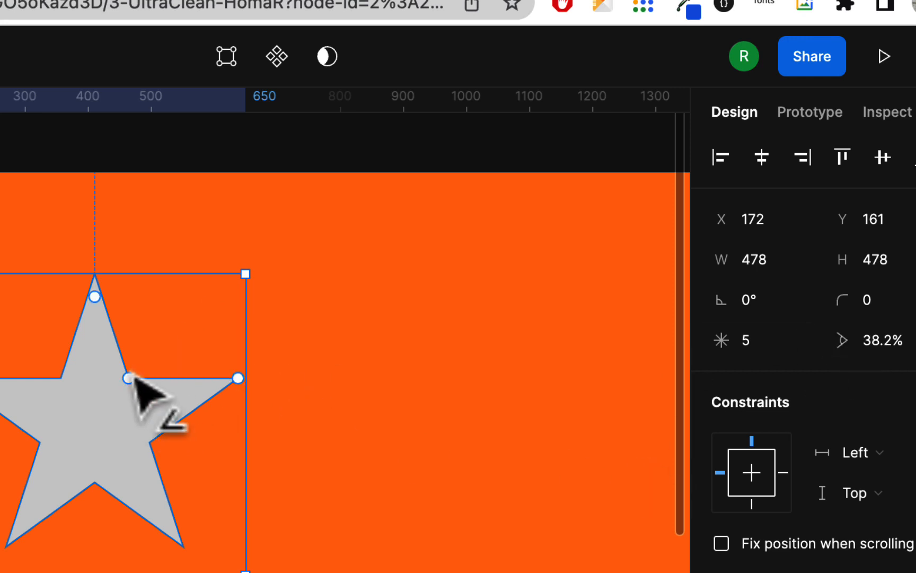
{"action": "left_click_drag", "start_coordinate": [131, 386], "coordinate": [130, 413]}
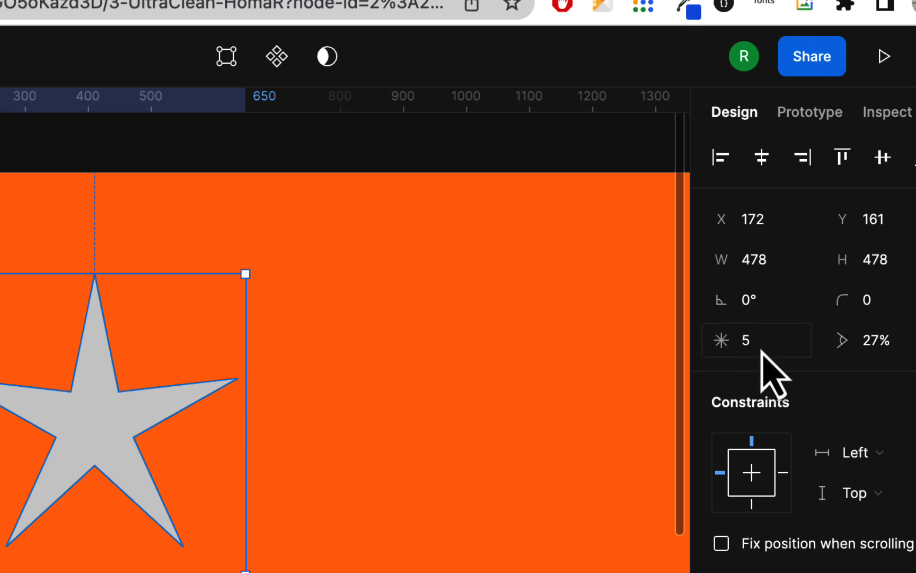
Raise the star's point count to 20 and set its inner ratio to about 72%.
{"action": "mouse_move", "coordinate": [735, 344]}
{"action": "left_mouse_down"}
{"action": "mouse_move", "coordinate": [728, 342]}
{"action": "mouse_move", "coordinate": [805, 343]}
{"action": "mouse_move", "coordinate": [737, 344]}
{"action": "left_mouse_up"}
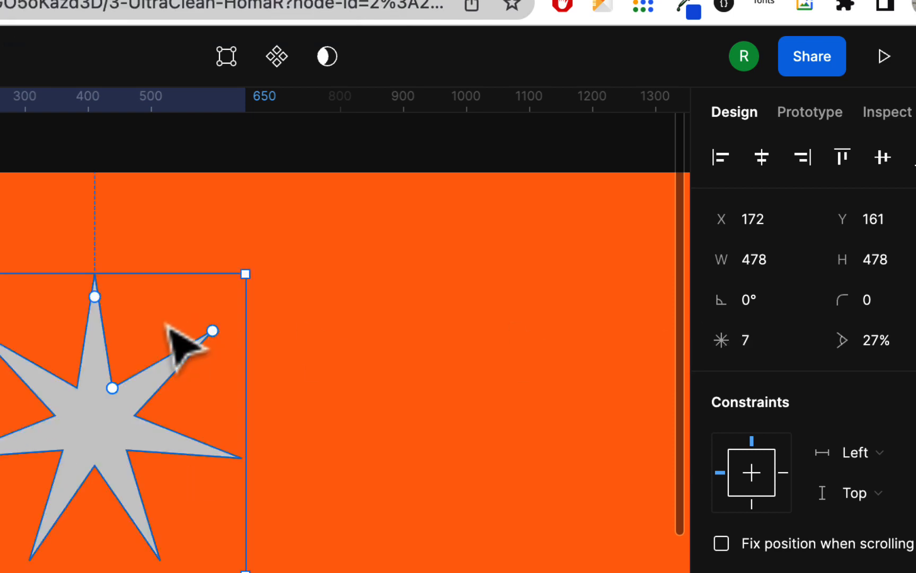
{"action": "left_click_drag", "start_coordinate": [214, 339], "coordinate": [164, 282]}
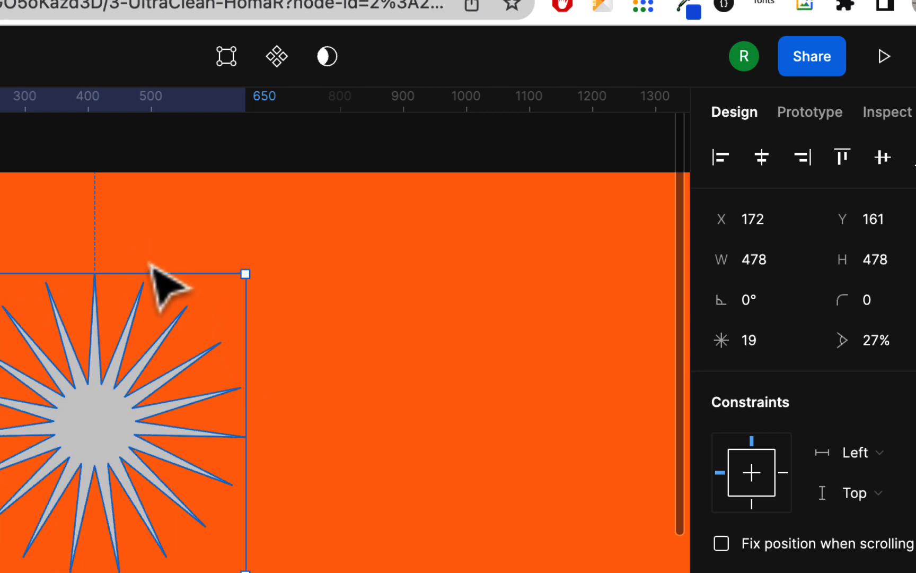
{"action": "left_click_drag", "start_coordinate": [103, 390], "coordinate": [126, 336]}
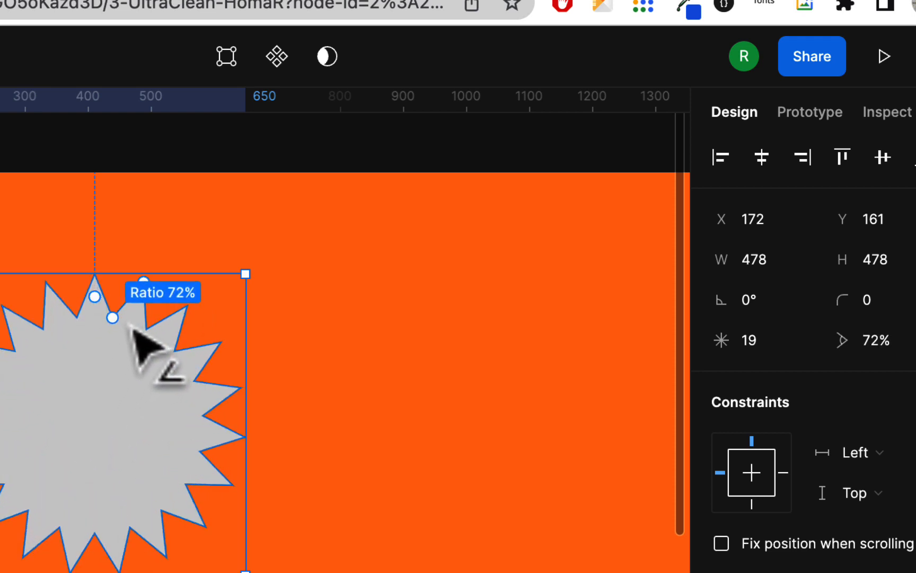
{"action": "left_click_drag", "start_coordinate": [132, 330], "coordinate": [130, 322]}
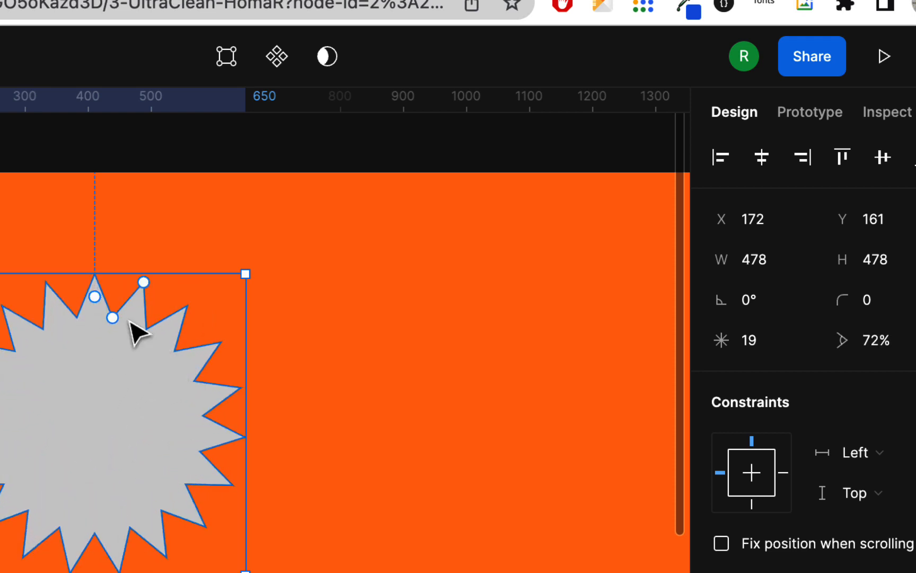
{"action": "left_click", "coordinate": [723, 341]}
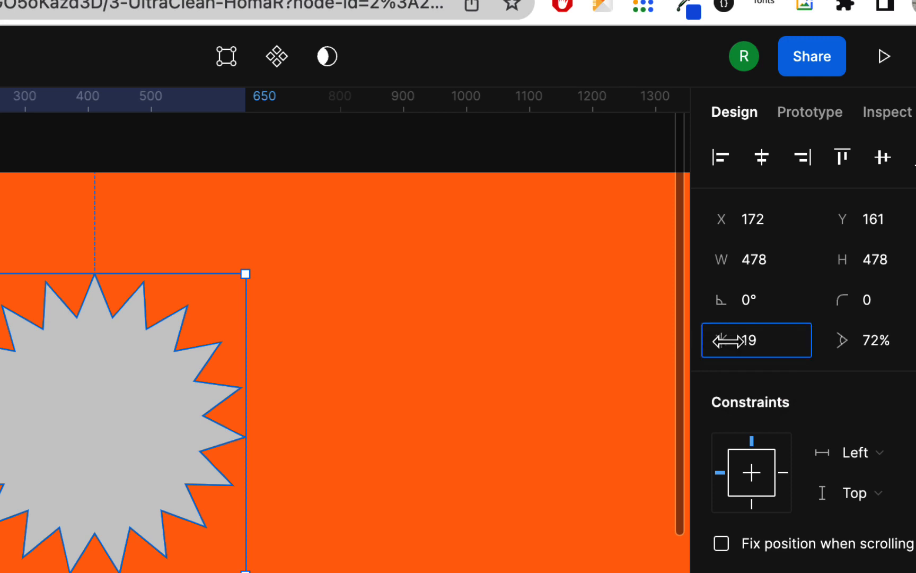
{"action": "left_click_drag", "start_coordinate": [731, 340], "coordinate": [721, 340]}
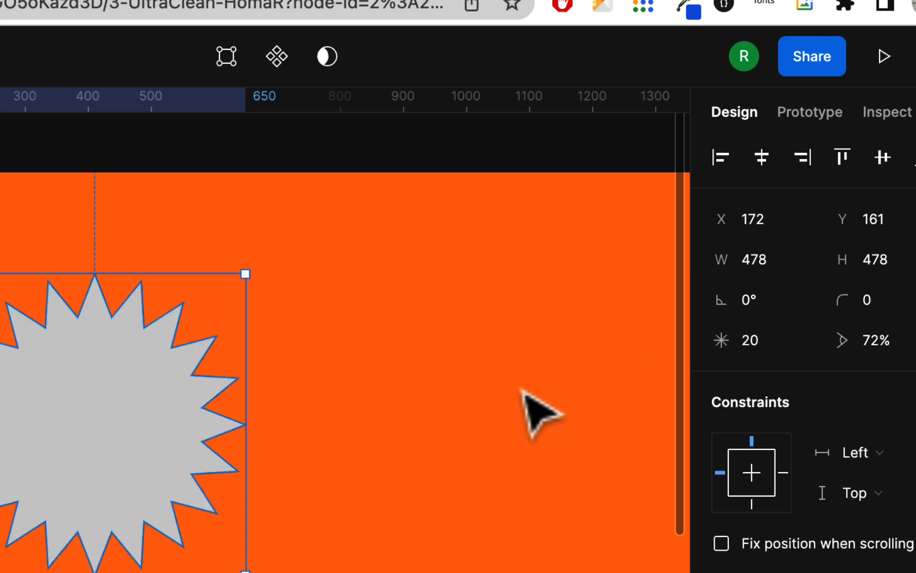
Enlarge the star to about 573 × 547 at X 0, Y 48, and lengthen its points by lowering the inner ratio.
{"action": "left_click_drag", "start_coordinate": [249, 273], "coordinate": [305, 236]}
{"action": "left_click_drag", "start_coordinate": [160, 416], "coordinate": [0, 292]}
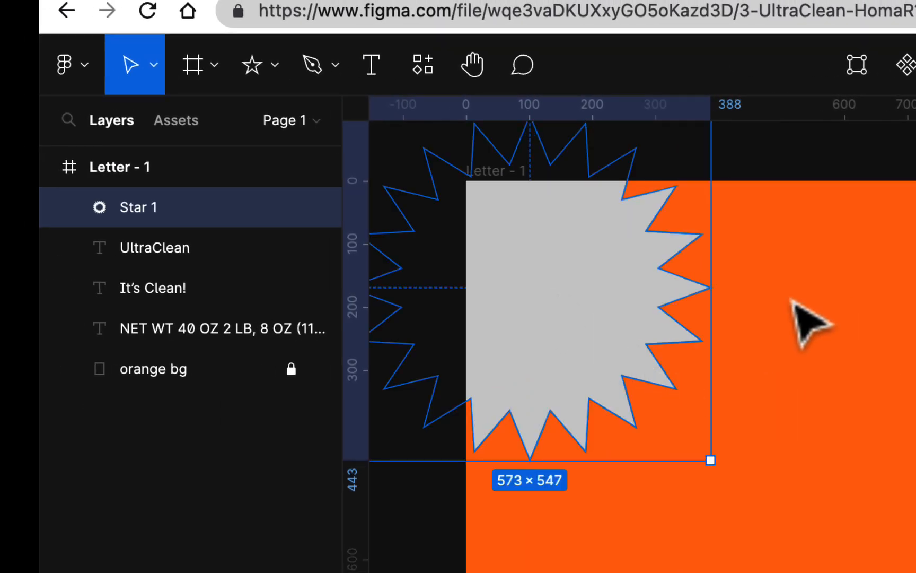
{"action": "left_click_drag", "start_coordinate": [665, 307], "coordinate": [762, 384]}
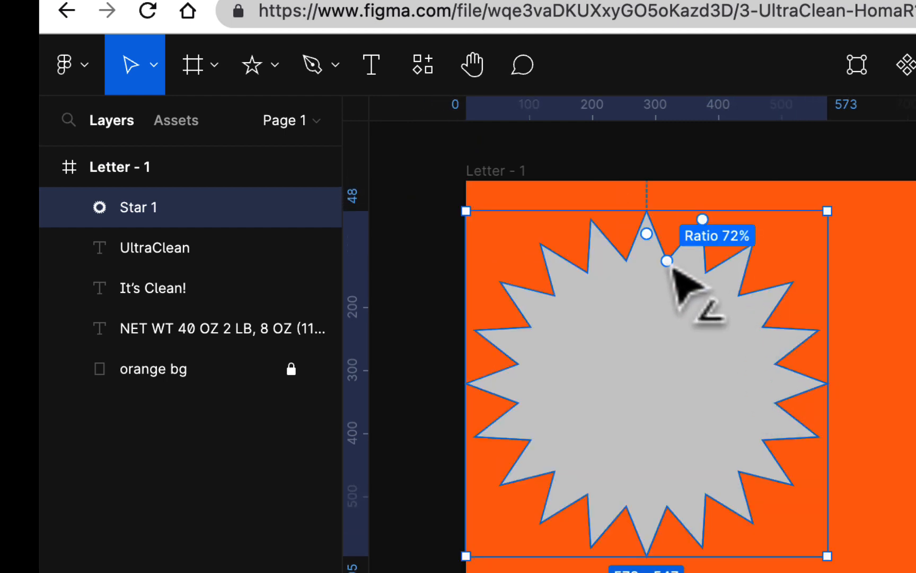
{"action": "left_click_drag", "start_coordinate": [670, 272], "coordinate": [666, 291]}
Enlarge the star to about 701 × 664 and let it bleed off the frame's upper-left corner at about X -204.
{"action": "left_click_drag", "start_coordinate": [827, 555], "coordinate": [848, 569]}
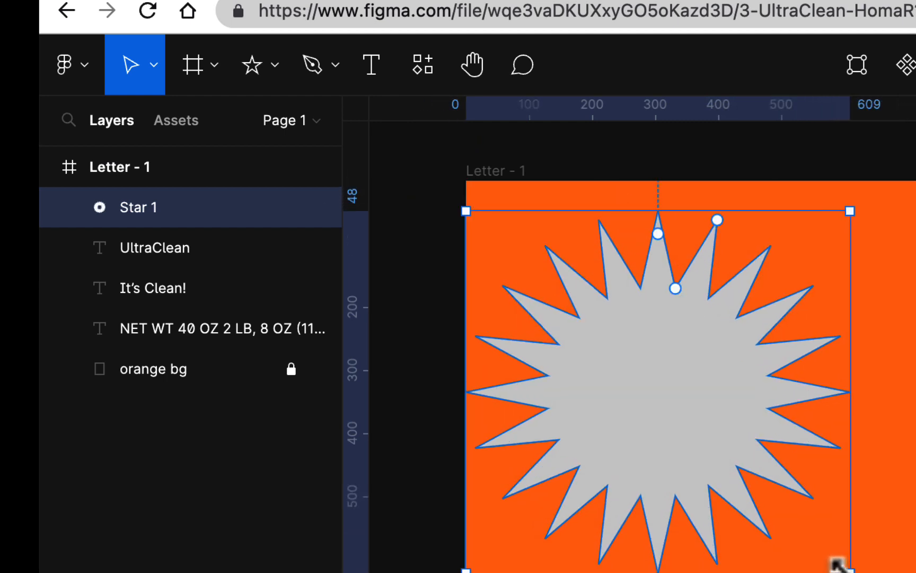
{"action": "left_click_drag", "start_coordinate": [636, 403], "coordinate": [528, 280]}
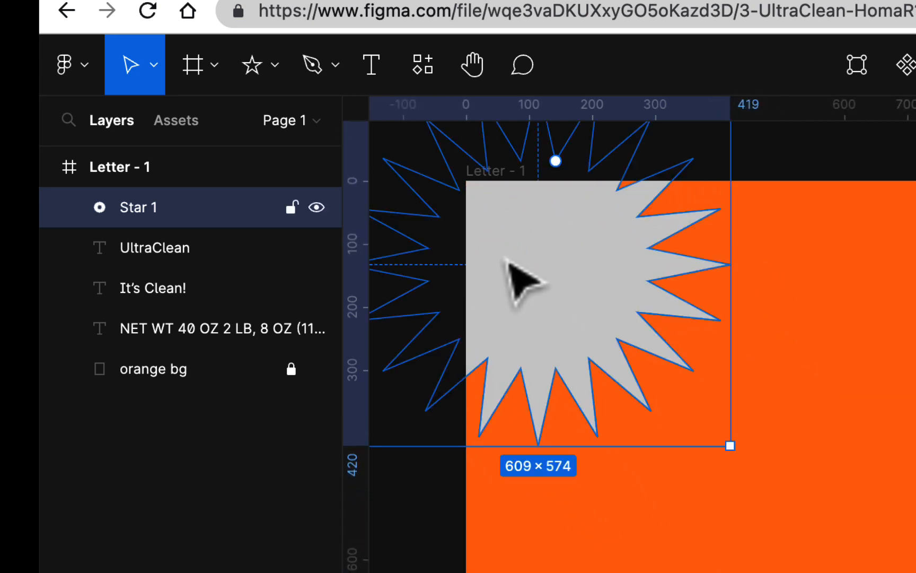
{"action": "left_click_drag", "start_coordinate": [731, 459], "coordinate": [789, 509]}
{"action": "left_click_drag", "start_coordinate": [626, 290], "coordinate": [618, 280]}
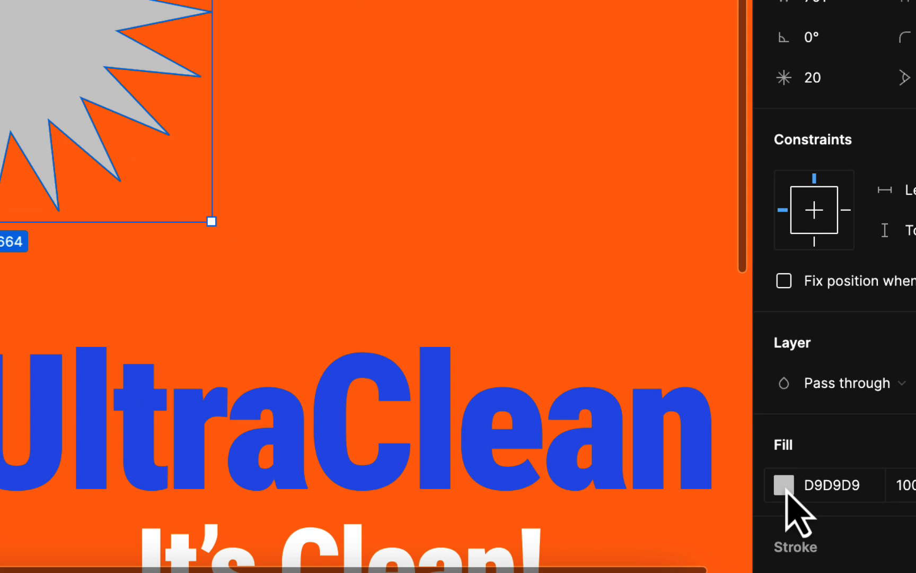
Change the star's fill to yellow, about RGB 255, 231, 13, and deselect it.
{"action": "left_click", "coordinate": [784, 484]}
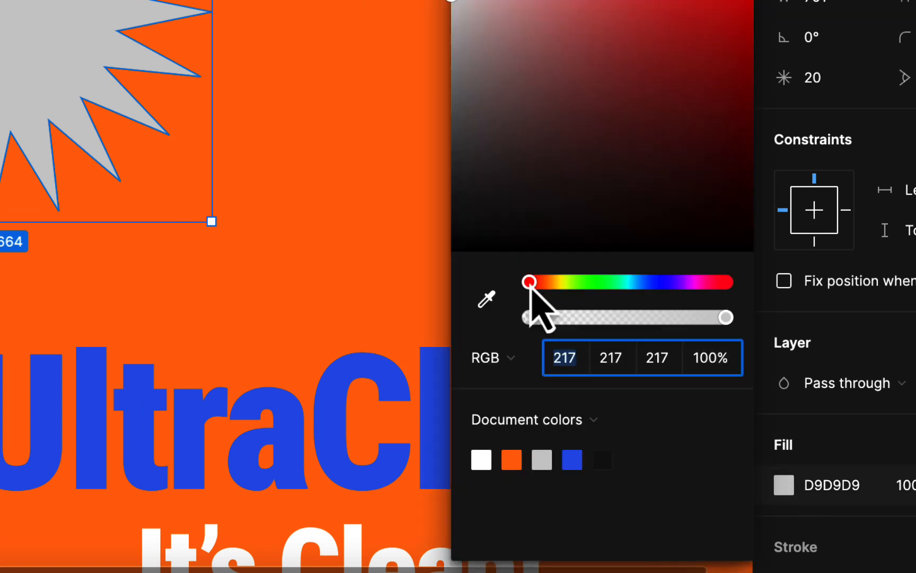
{"action": "left_click_drag", "start_coordinate": [532, 285], "coordinate": [561, 287]}
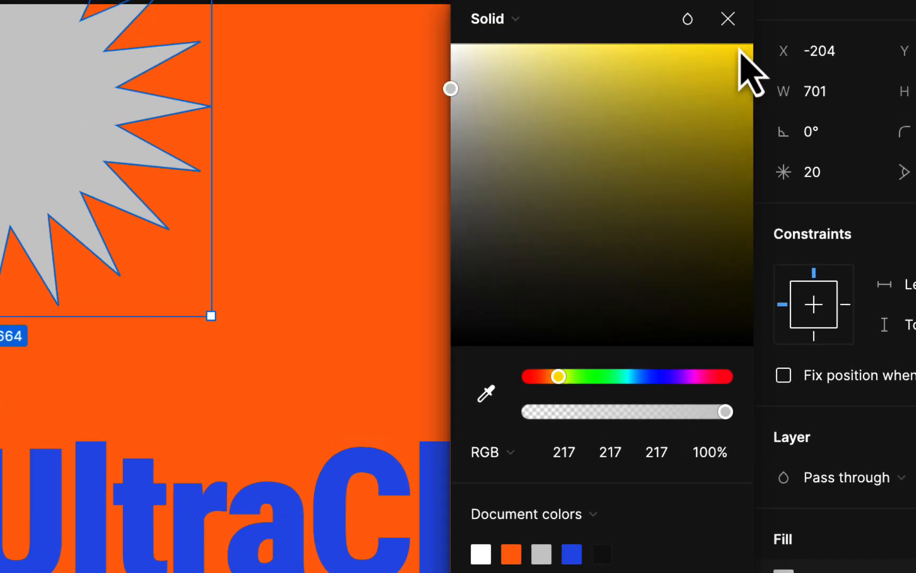
{"action": "left_click", "coordinate": [740, 47]}
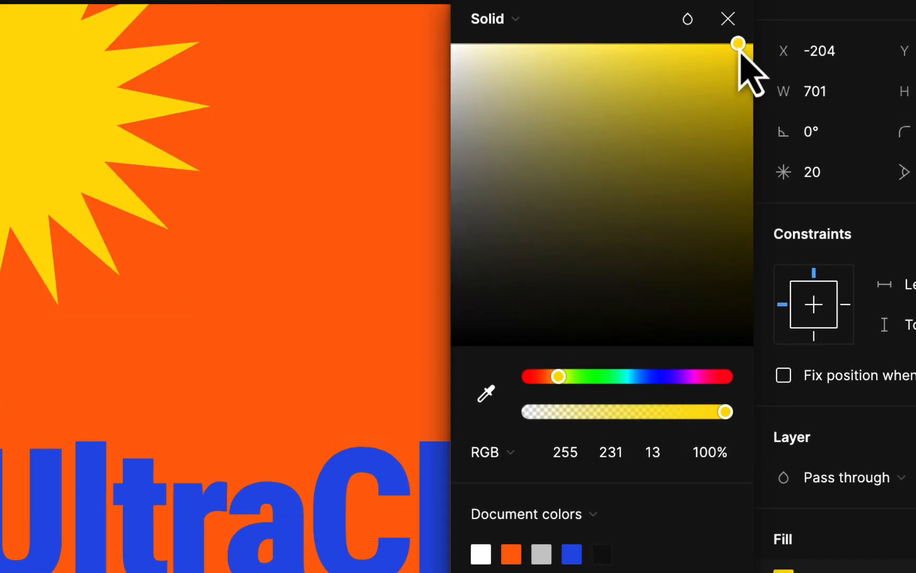
{"action": "left_click", "coordinate": [297, 175]}
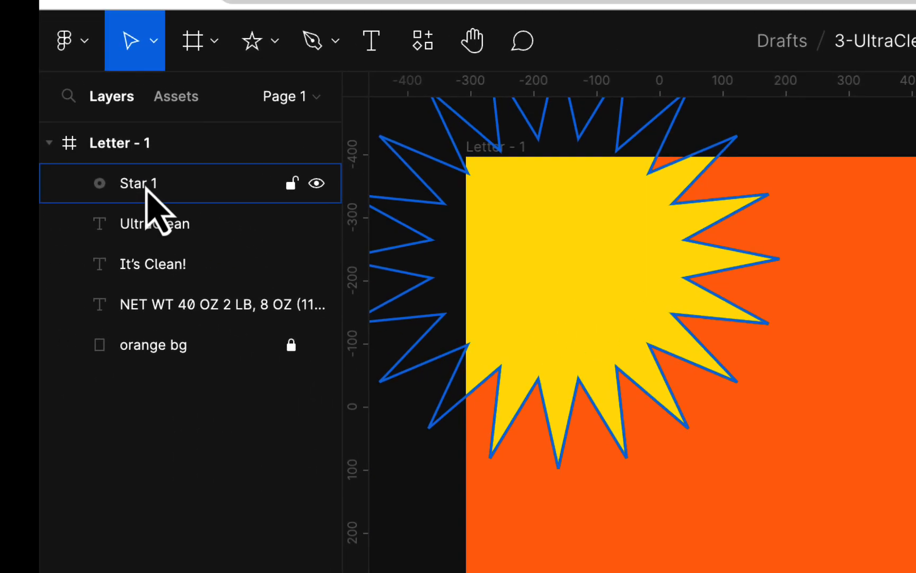
Rename the star layer as starburst.
{"action": "double_click", "coordinate": [146, 184]}
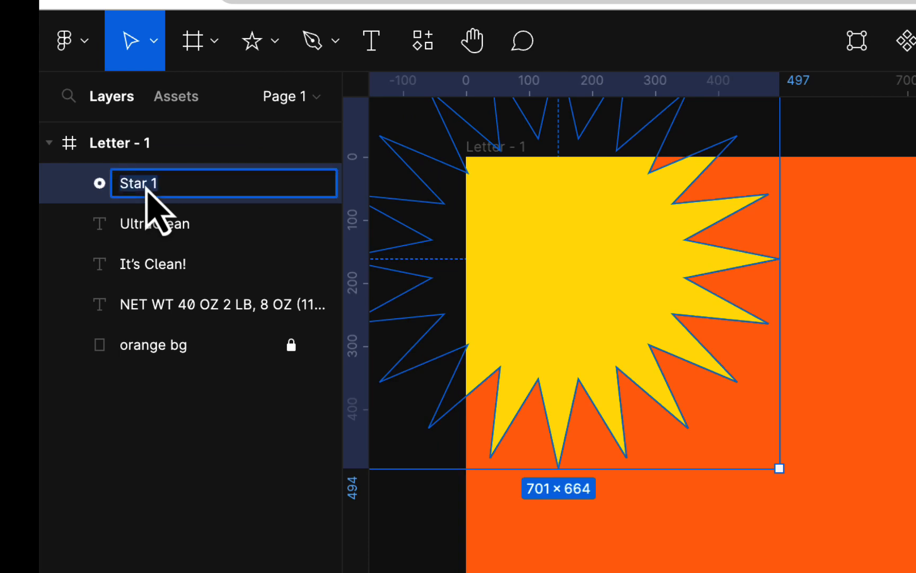
{"action": "type", "text": "star"}
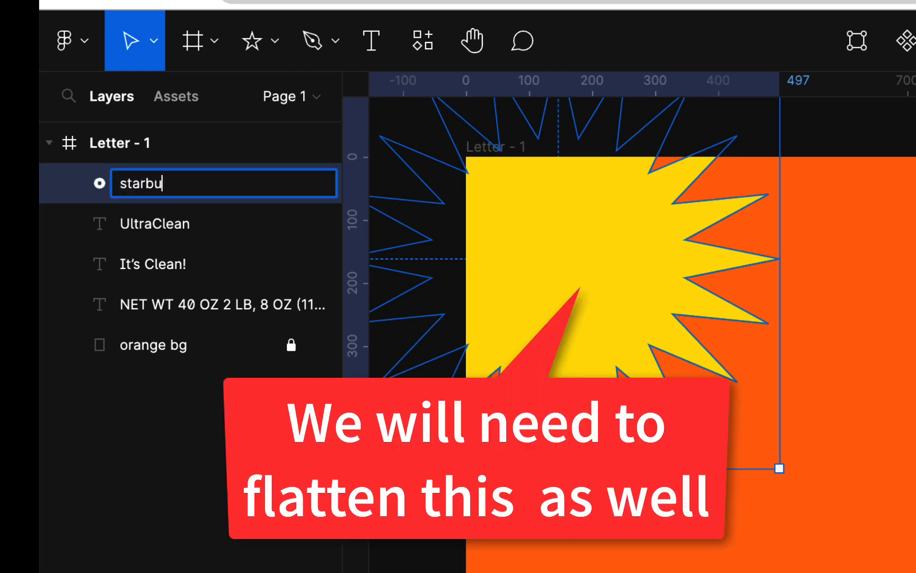
{"action": "key", "text": "Return"}
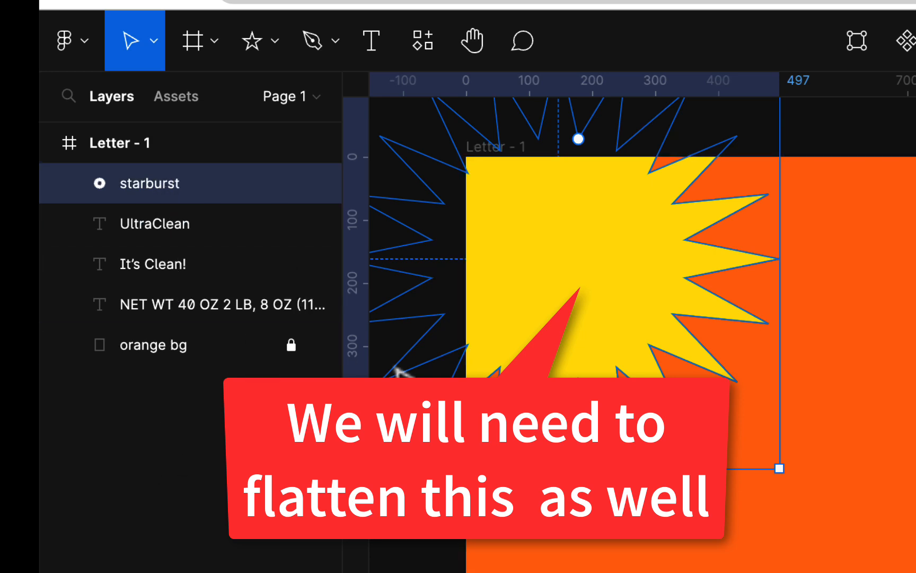
Deselect the starburst and look over the label's title, tagline and overall layout.
{"action": "scroll", "coordinate": [785, 467], "scroll_direction": "down", "scroll_amount": 5}
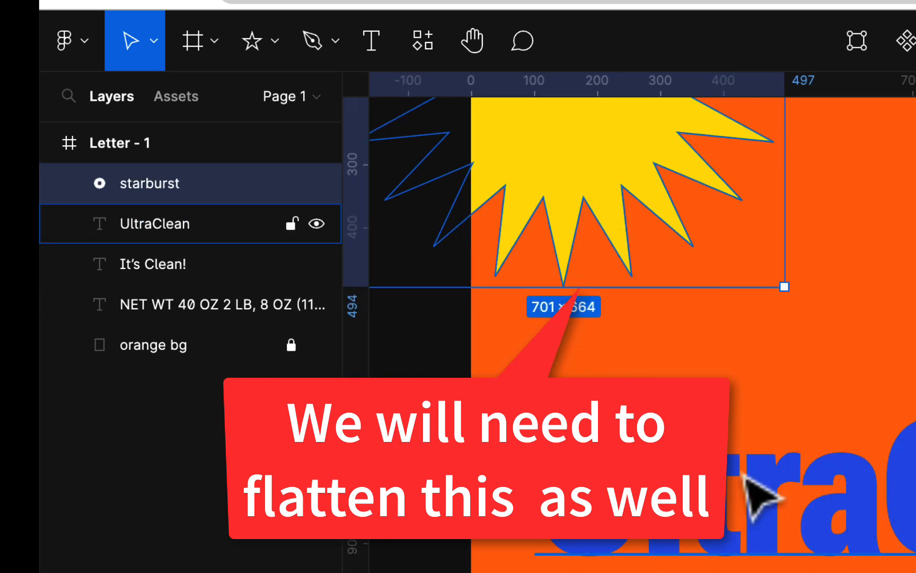
{"action": "scroll", "coordinate": [720, 521], "scroll_direction": "down", "scroll_amount": 5}
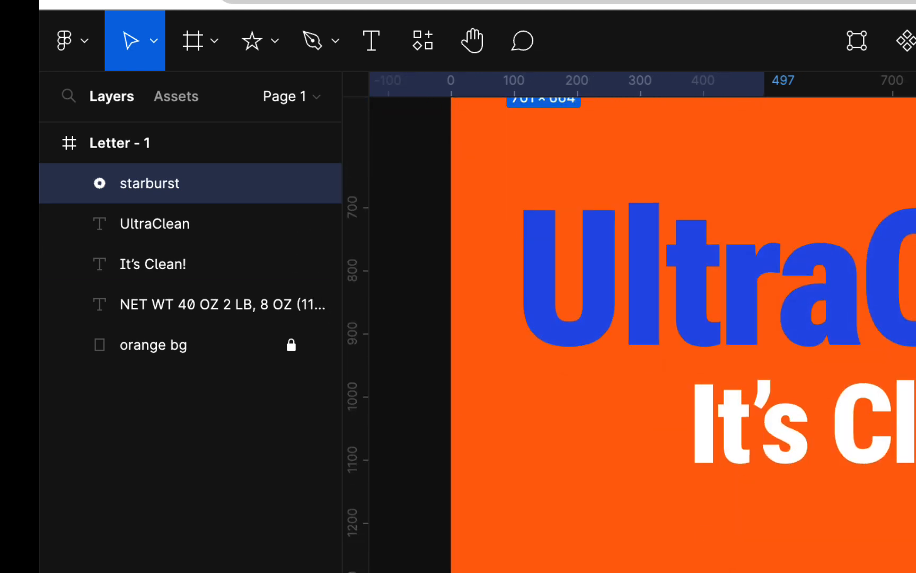
{"action": "scroll", "coordinate": [629, 322], "scroll_direction": "up", "scroll_amount": 10}
{"action": "scroll", "coordinate": [629, 322], "scroll_direction": "right", "scroll_amount": 3}
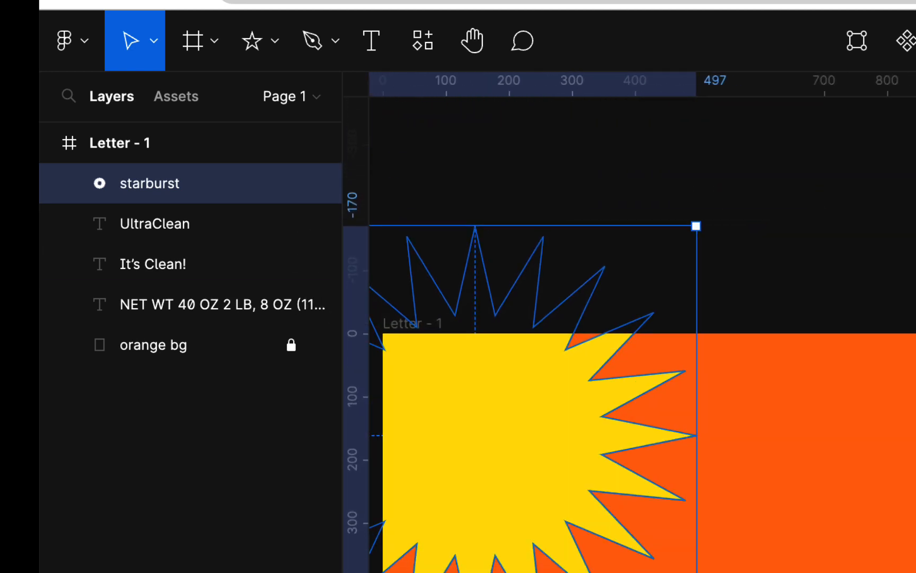
{"action": "scroll", "coordinate": [833, 449], "scroll_direction": "down", "scroll_amount": 5}
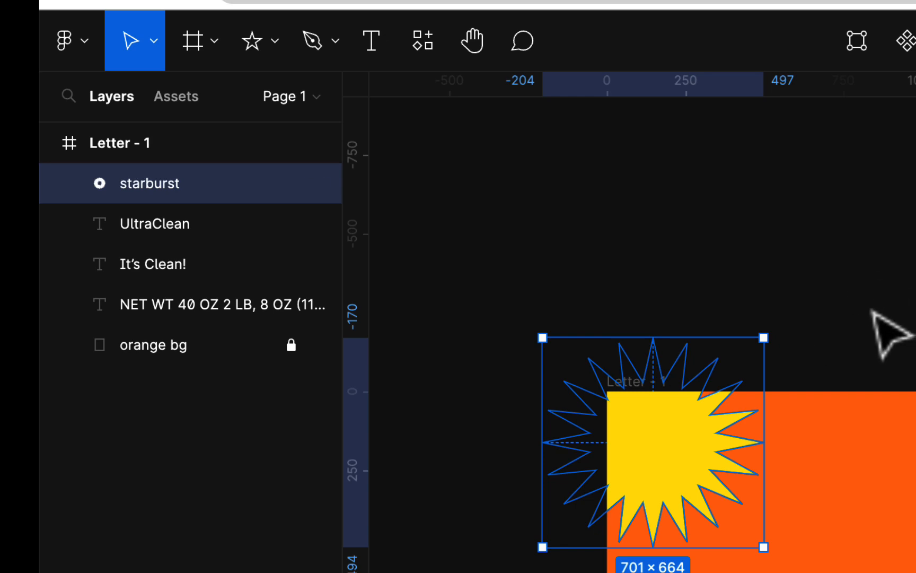
{"action": "left_click", "coordinate": [891, 334]}
{"action": "scroll", "coordinate": [820, 467], "scroll_direction": "down", "scroll_amount": 4}
{"action": "scroll", "coordinate": [819, 467], "scroll_direction": "left", "scroll_amount": 2}
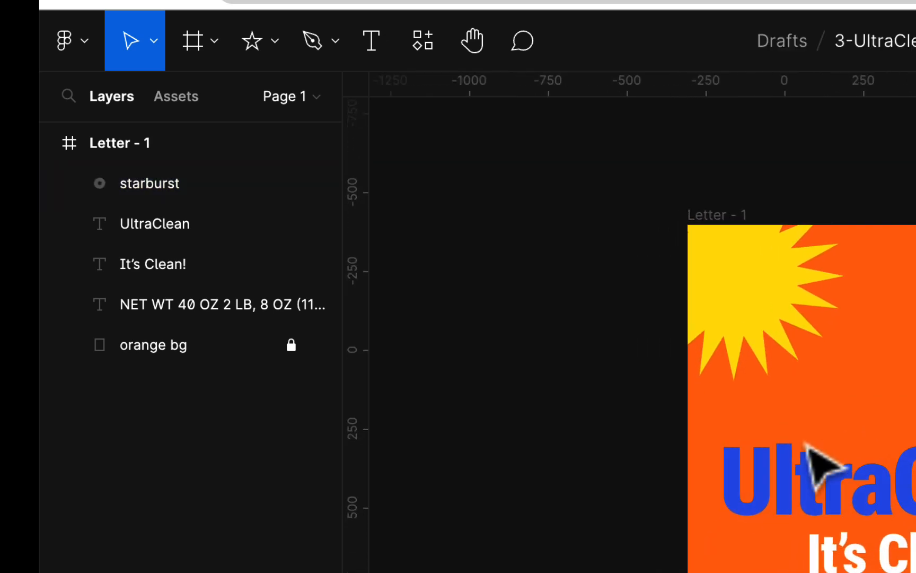
{"action": "scroll", "coordinate": [807, 445], "scroll_direction": "right", "scroll_amount": 3}
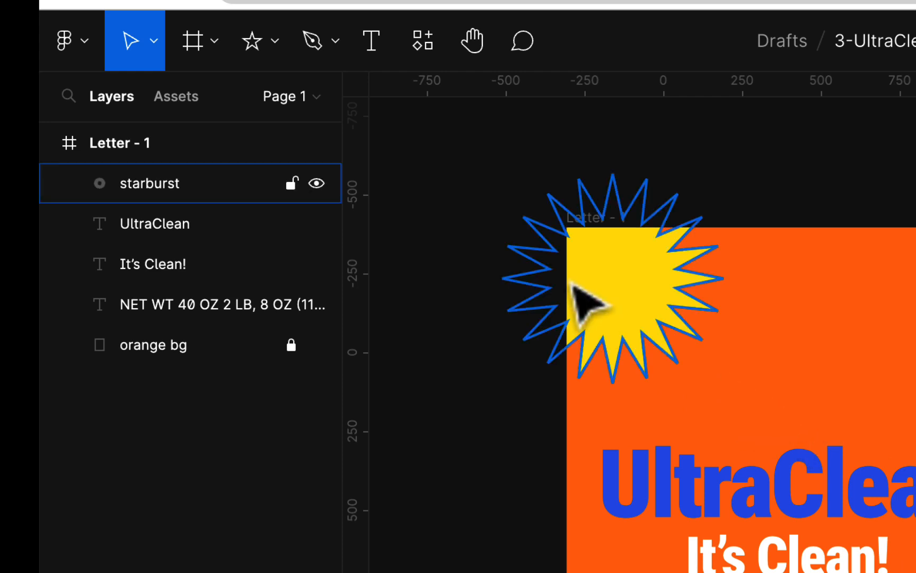
Start a new text object on the orange area between the starburst and the UltraClean title.
{"action": "left_click", "coordinate": [378, 52]}
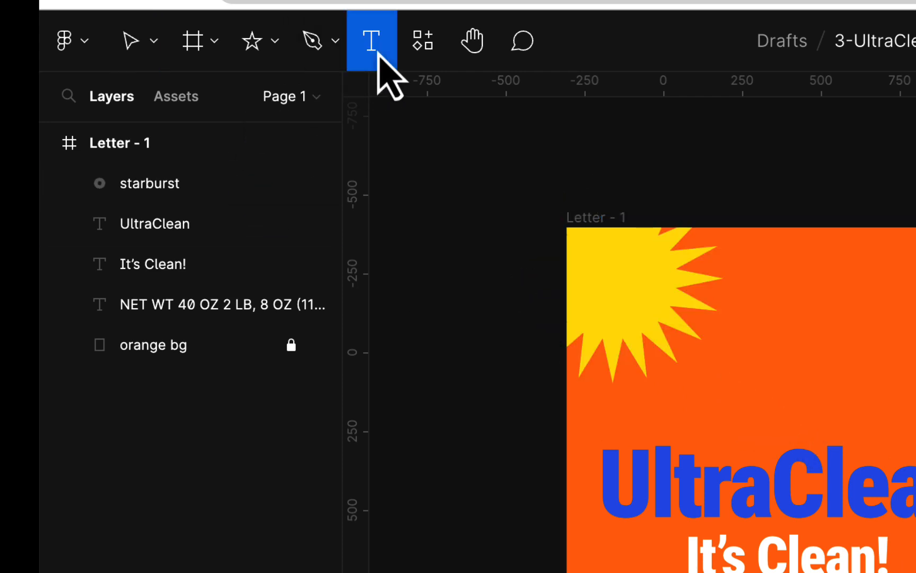
{"action": "left_click", "coordinate": [748, 346]}
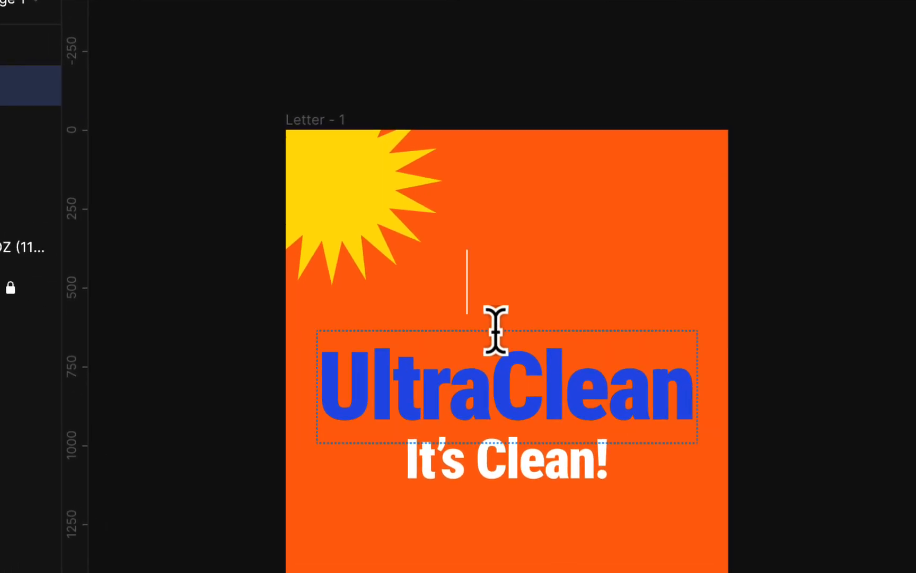
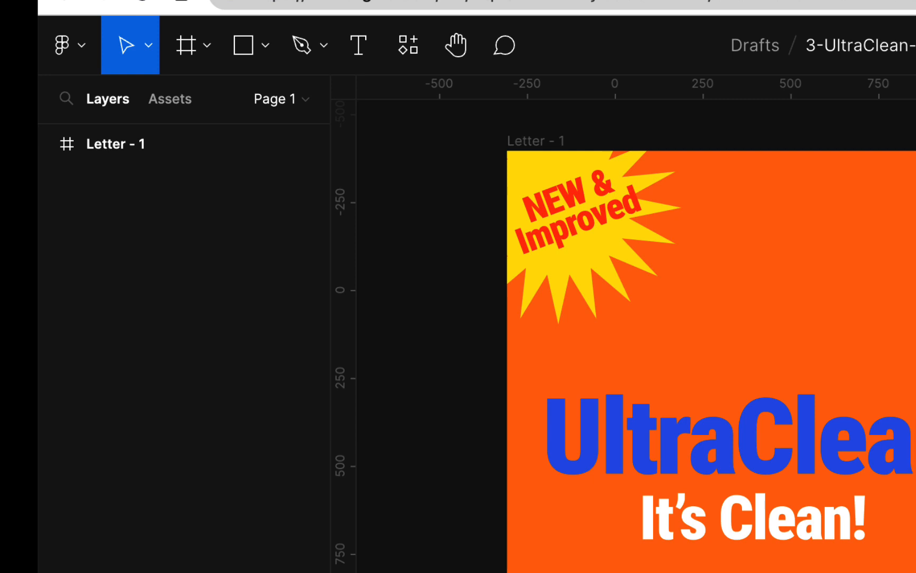
Save a local copy of the label design as a .fig file.
{"action": "scroll", "coordinate": [636, 345], "scroll_direction": "down", "scroll_amount": 2}
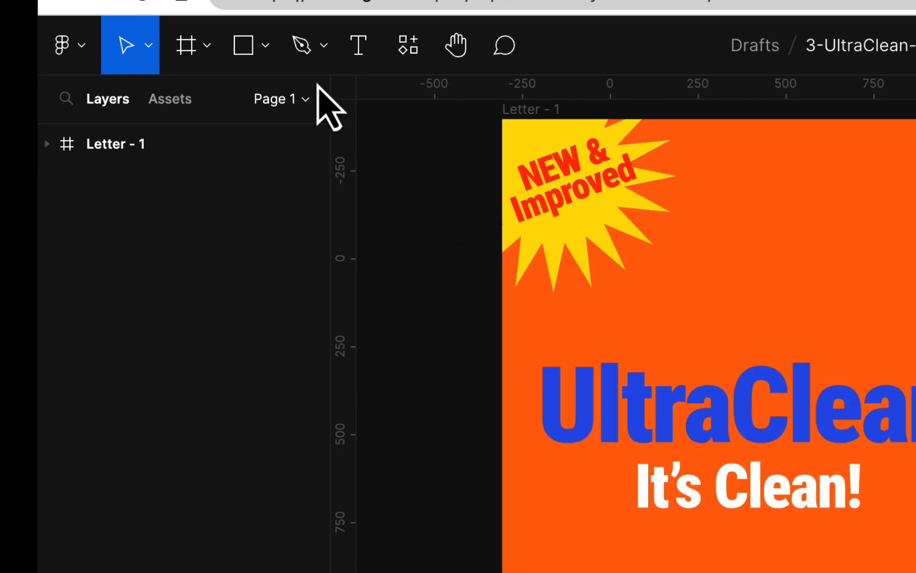
{"action": "left_click", "coordinate": [80, 48]}
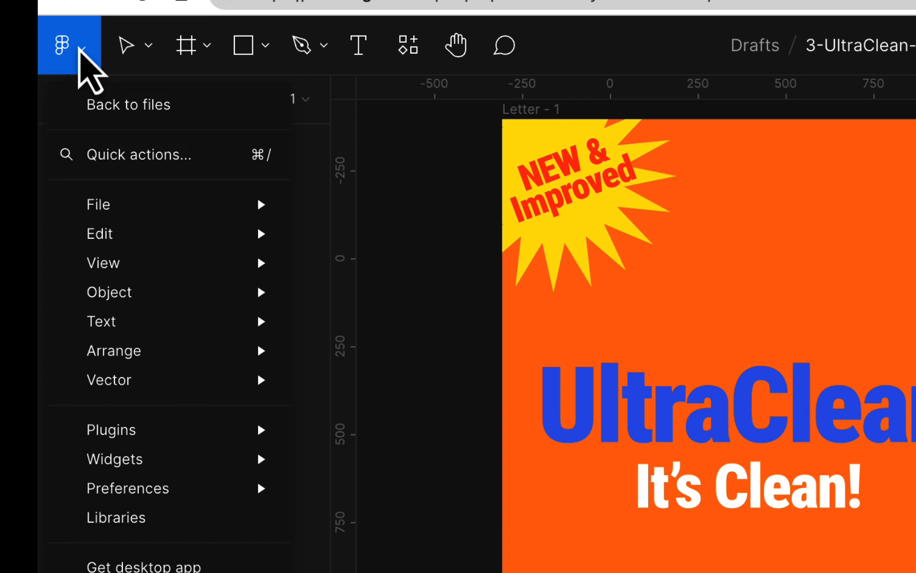
{"action": "mouse_move", "coordinate": [101, 204]}
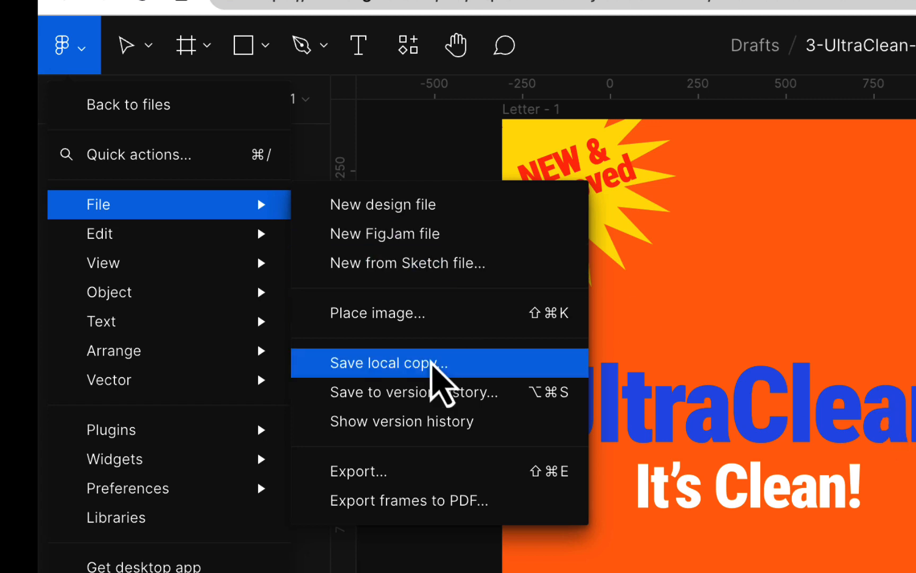
{"action": "left_click", "coordinate": [432, 363]}
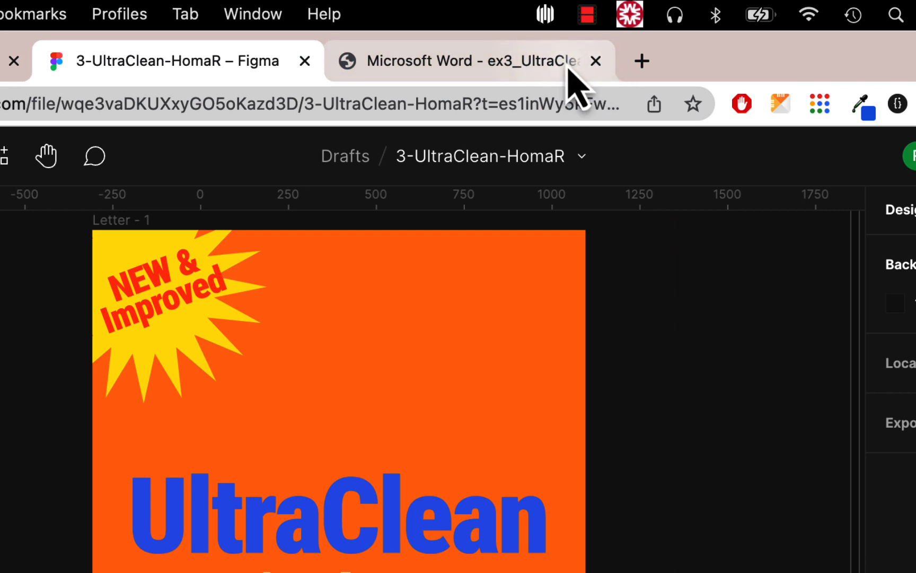
Switch to the exercise instructions PDF and read the overview of the Figma and Photopea steps.
{"action": "left_click", "coordinate": [526, 68]}
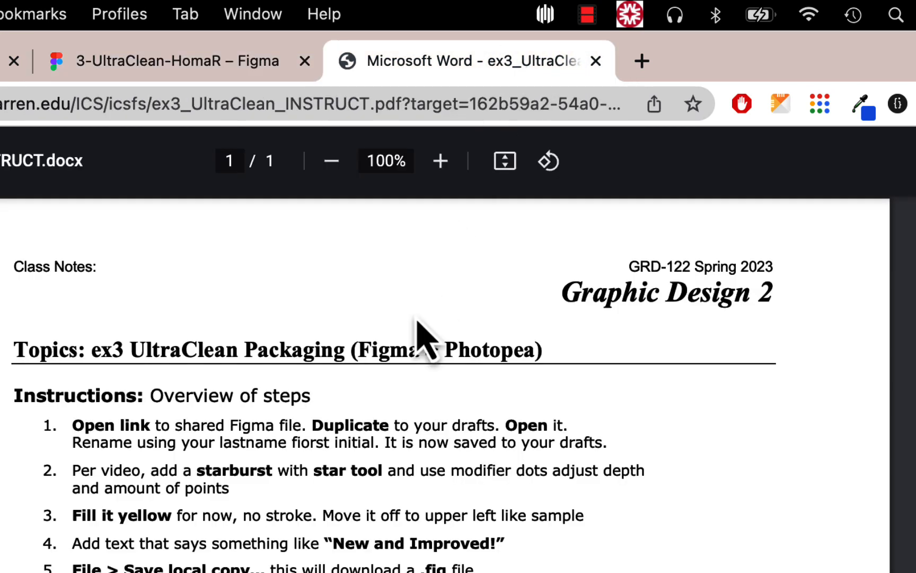
{"action": "scroll", "coordinate": [303, 468], "scroll_direction": "down", "scroll_amount": 1}
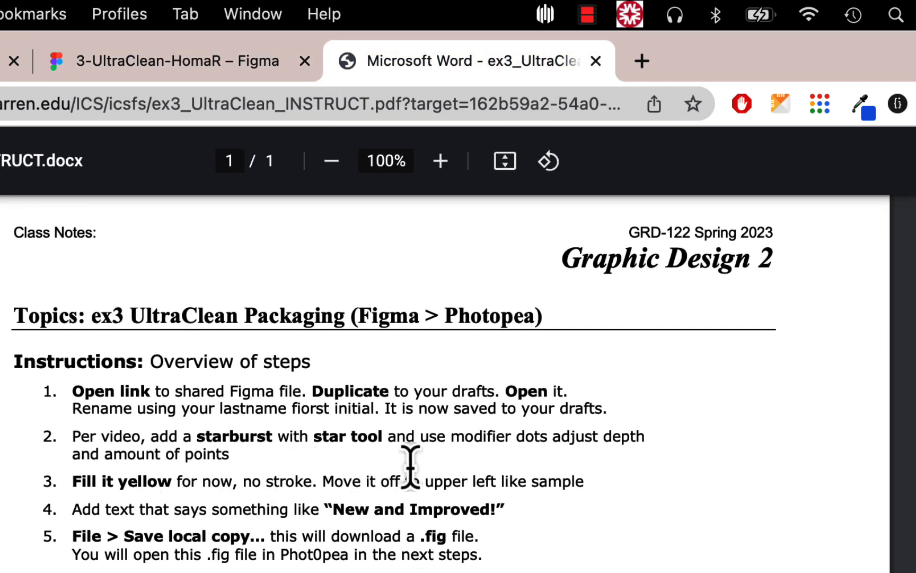
{"action": "scroll", "coordinate": [408, 468], "scroll_direction": "down", "scroll_amount": 2}
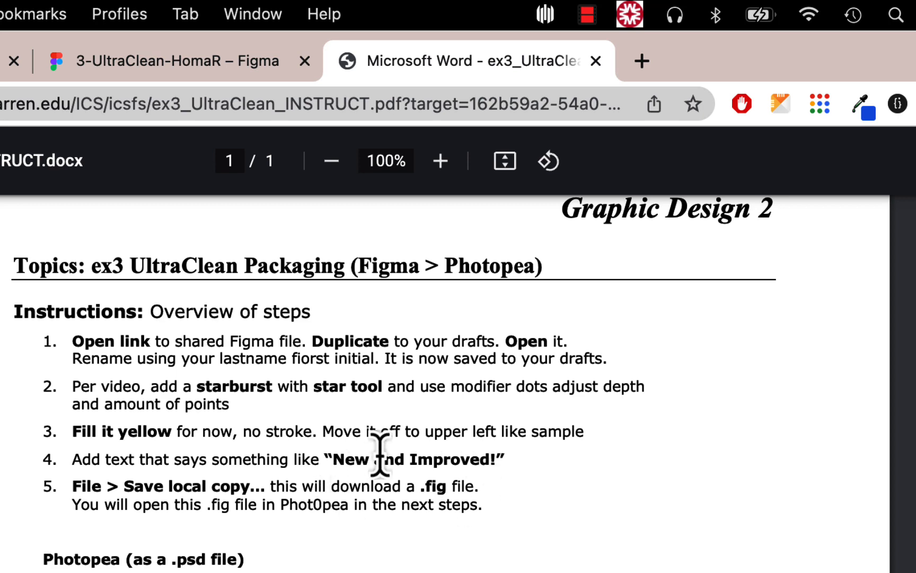
{"action": "scroll", "coordinate": [386, 451], "scroll_direction": "down", "scroll_amount": 1}
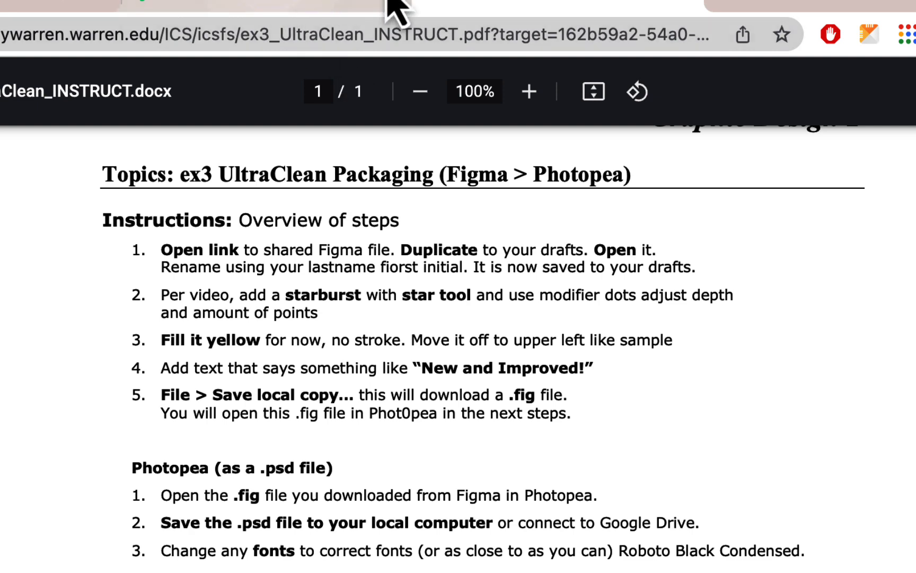
Go to Photopea in a new browser tab and open the saved UltraClean .fig file from the Downloads folder.
{"action": "left_click", "coordinate": [717, 4]}
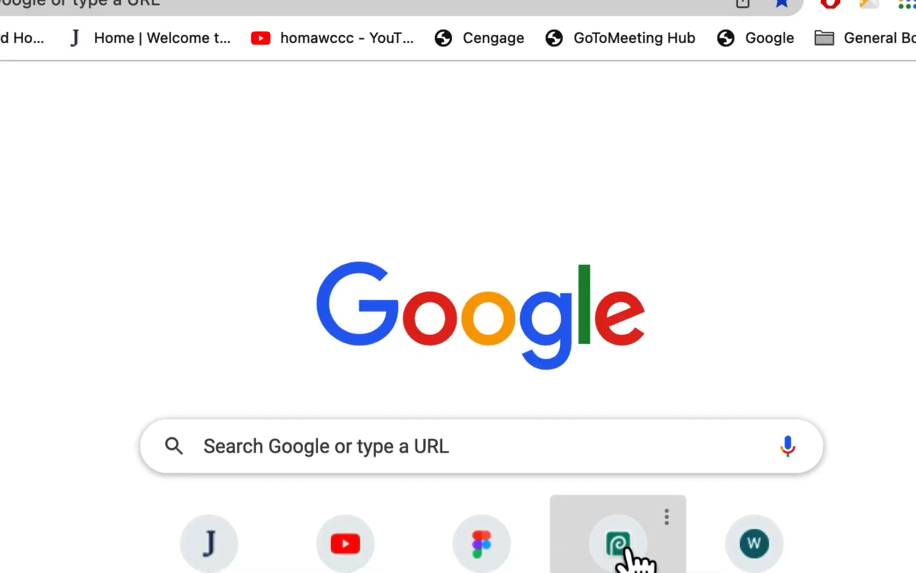
{"action": "left_click", "coordinate": [629, 525]}
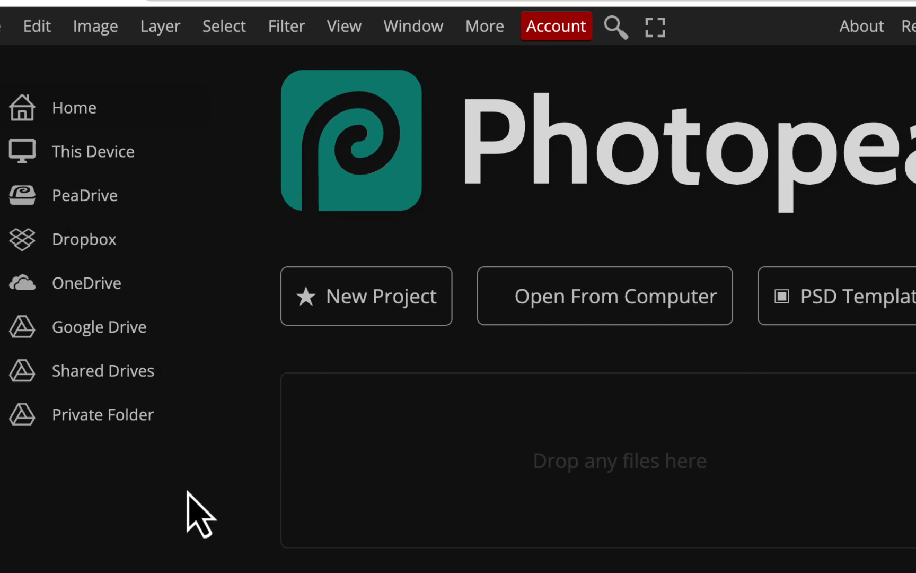
{"action": "left_click", "coordinate": [626, 301]}
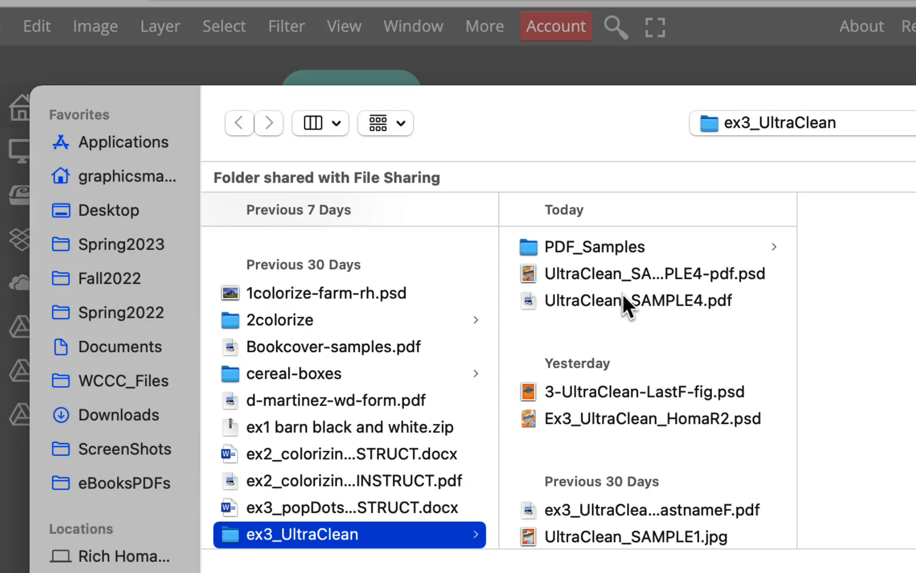
{"action": "left_click", "coordinate": [137, 418]}
{"action": "left_click", "coordinate": [446, 249]}
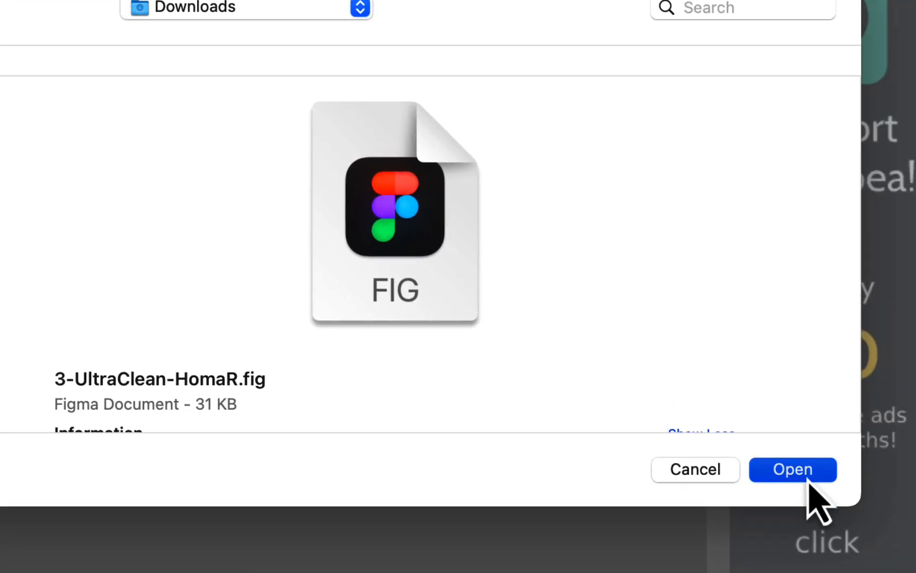
{"action": "left_click", "coordinate": [915, 522]}
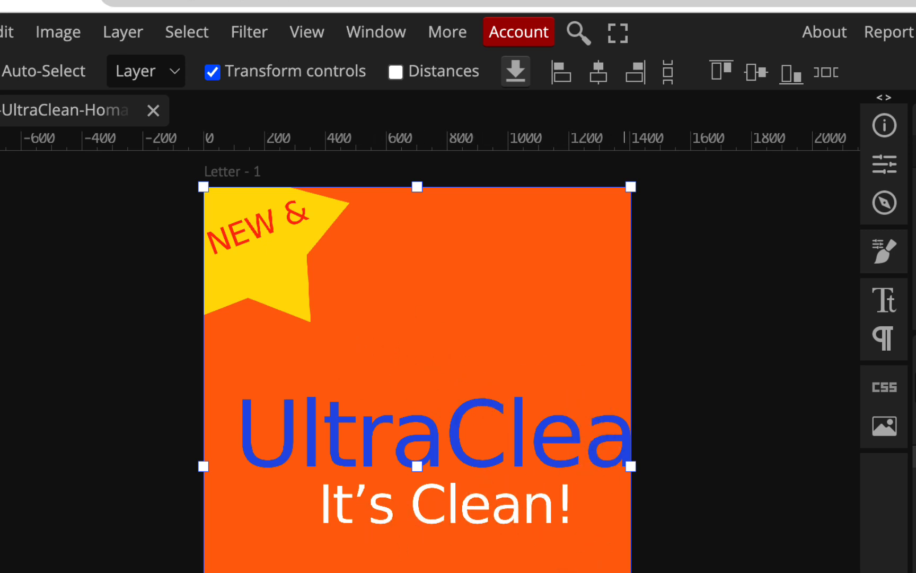
Check how the "NEW &" text and the yellow star were imported, and close the document.
{"action": "left_click", "coordinate": [303, 234]}
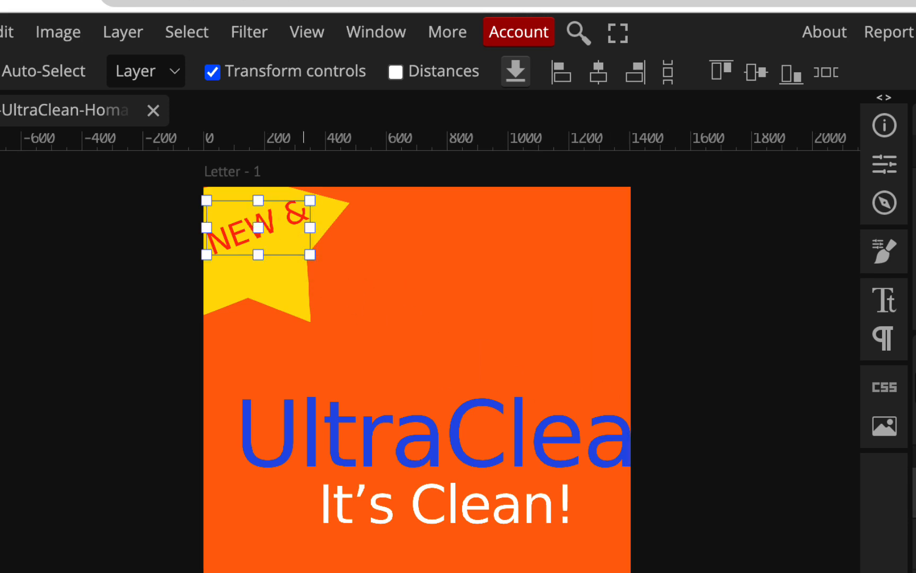
{"action": "left_click", "coordinate": [307, 301]}
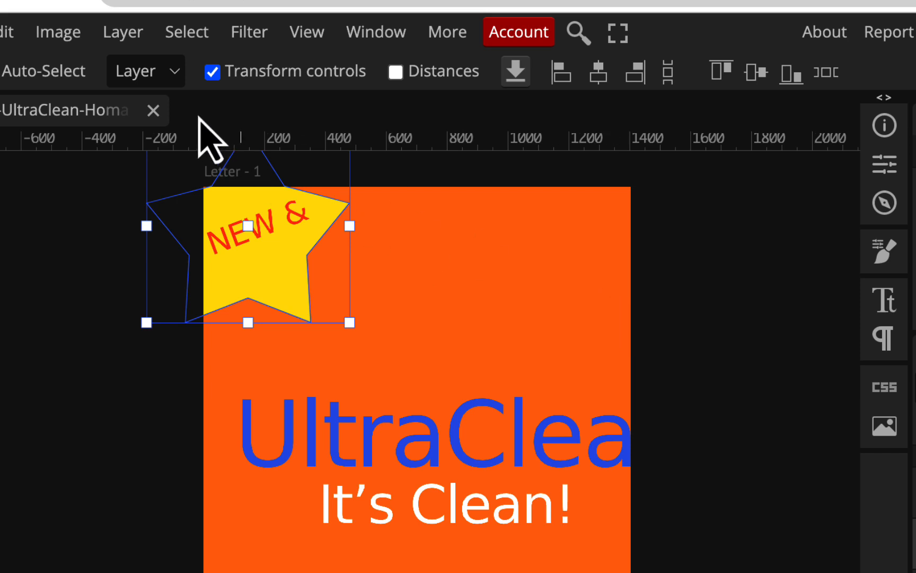
{"action": "left_click", "coordinate": [154, 109]}
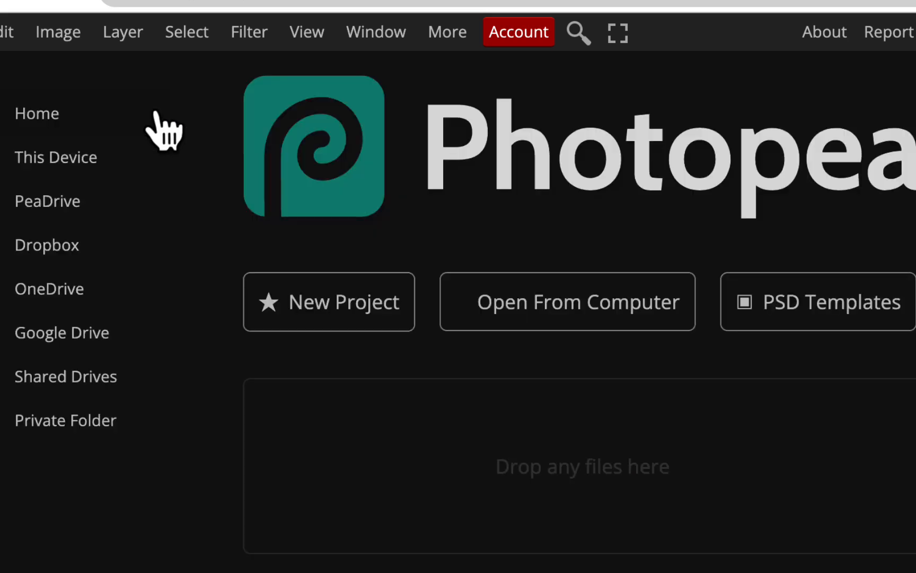
Switch back to the Figma file and flatten the yellow starburst.
{"action": "left_click", "coordinate": [463, 38]}
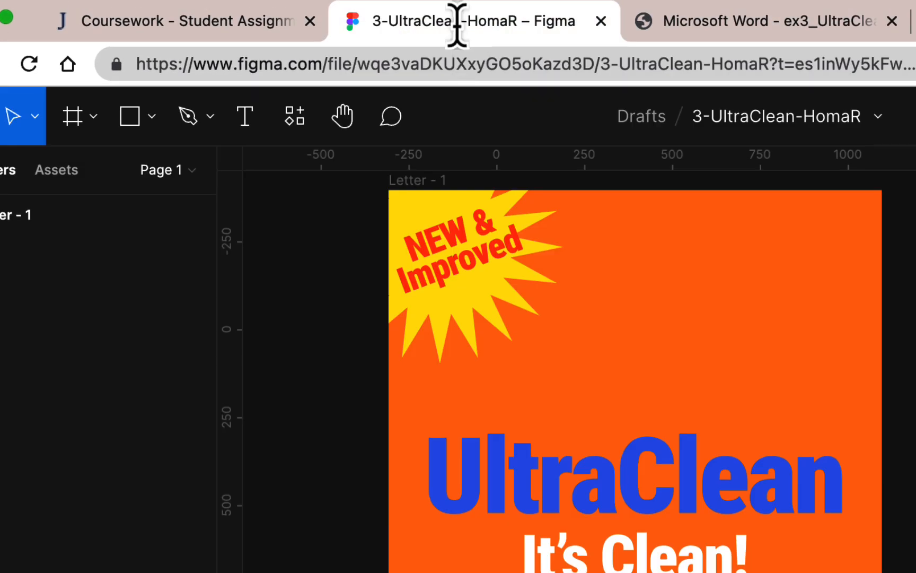
{"action": "left_click", "coordinate": [514, 307]}
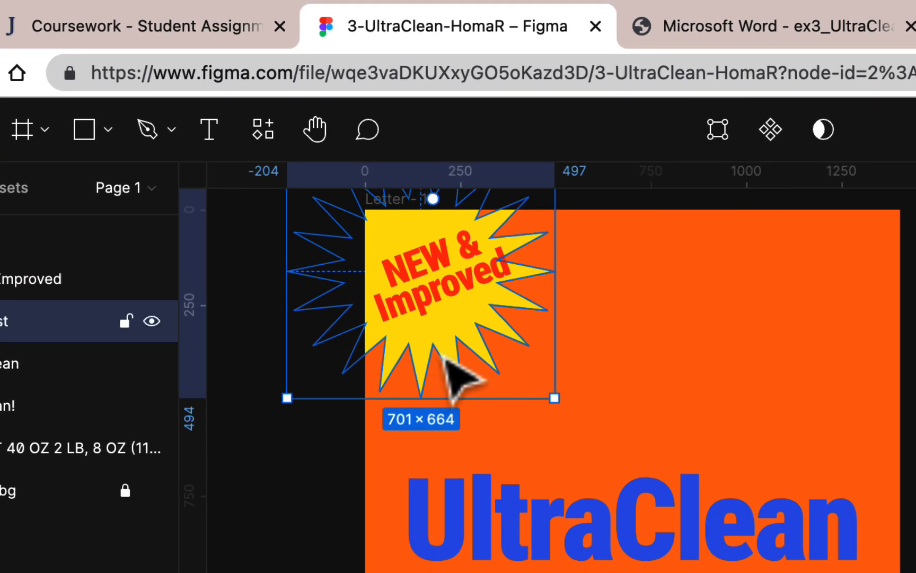
{"action": "right_click", "coordinate": [447, 357]}
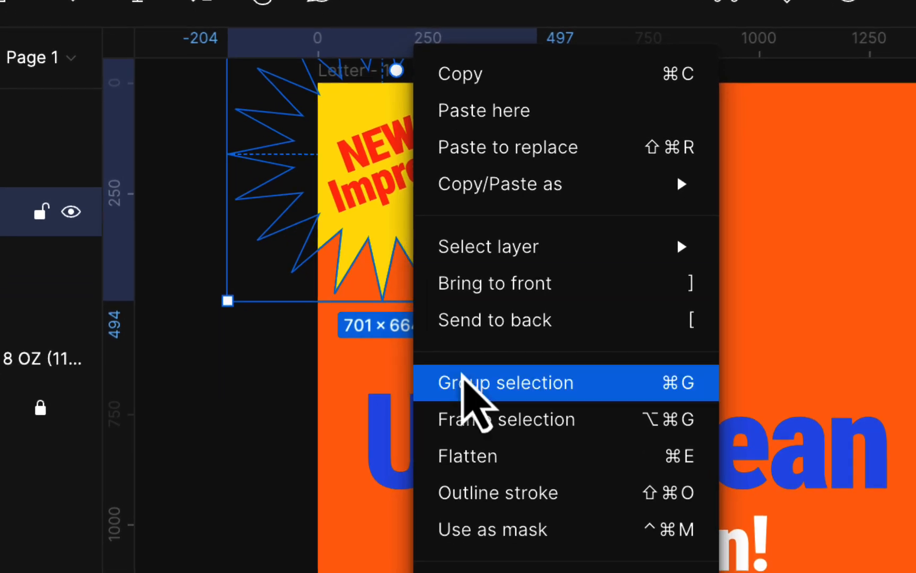
{"action": "left_click", "coordinate": [494, 455]}
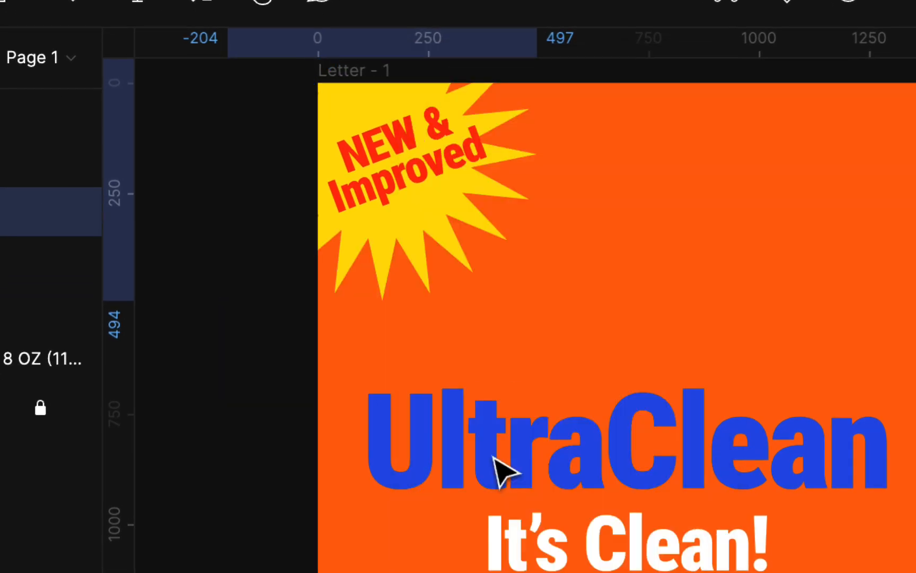
Inspect the flattened starburst's vector points in object editing mode, and leave it deselected.
{"action": "left_click", "coordinate": [727, 33]}
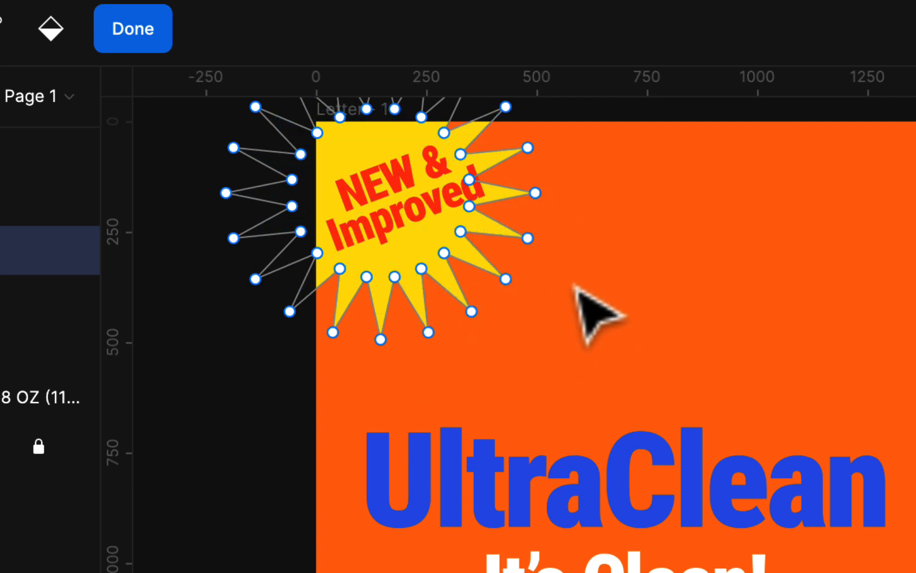
{"action": "left_click", "coordinate": [148, 26]}
{"action": "left_click", "coordinate": [517, 239]}
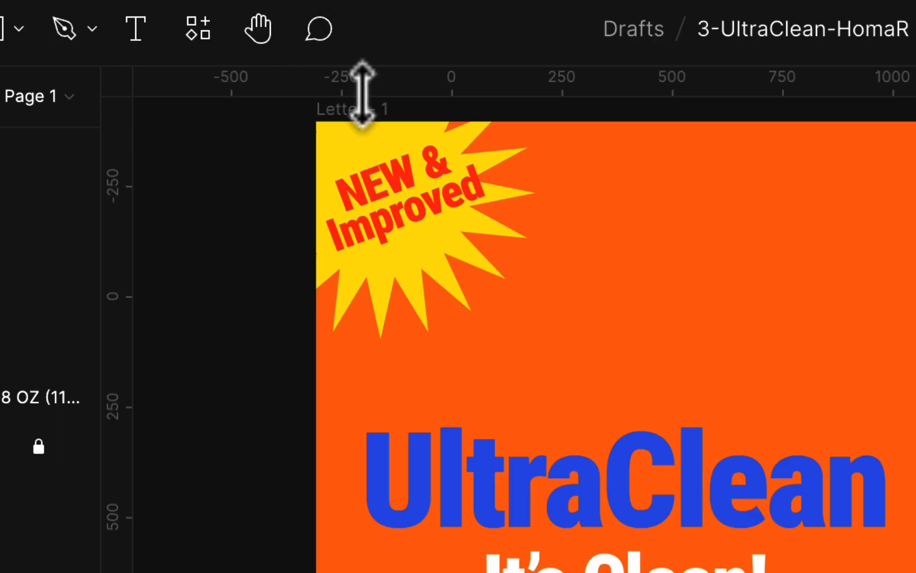
Flatten the red "NEW & Improved" text on the starburst.
{"action": "left_click", "coordinate": [411, 183]}
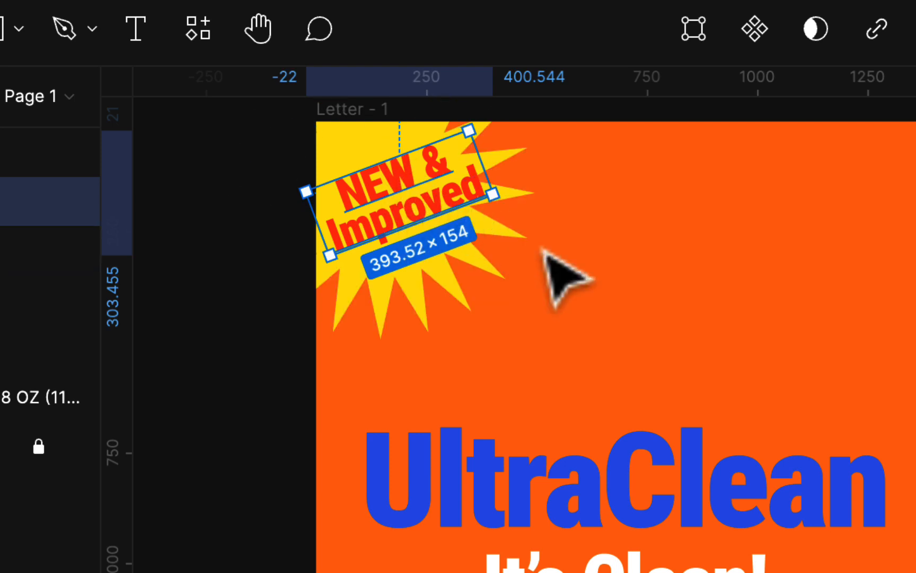
{"action": "right_click", "coordinate": [423, 208]}
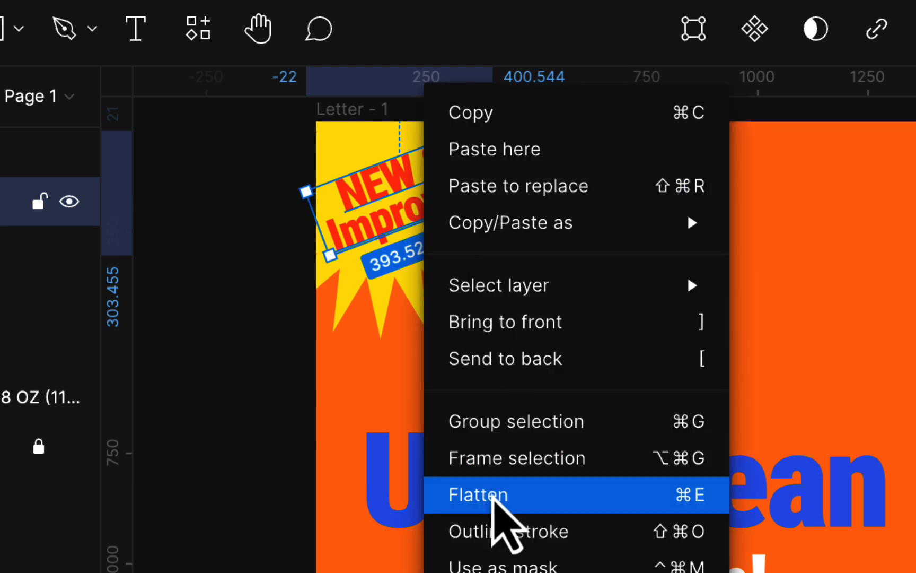
{"action": "left_click", "coordinate": [495, 497]}
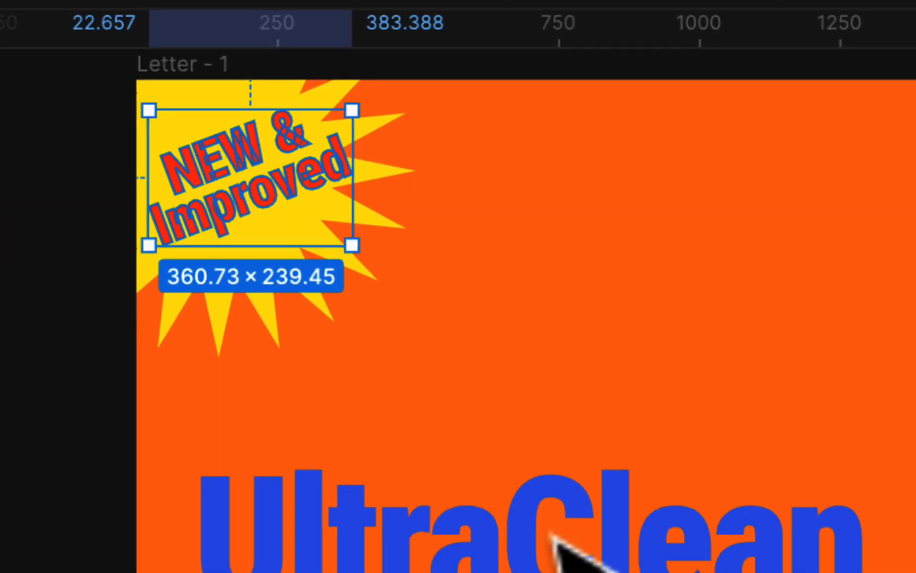
Check the "UltraClean" and "It's Clean!" text objects on the label, and leave everything deselected.
{"action": "left_click", "coordinate": [554, 539]}
{"action": "left_click", "coordinate": [528, 461]}
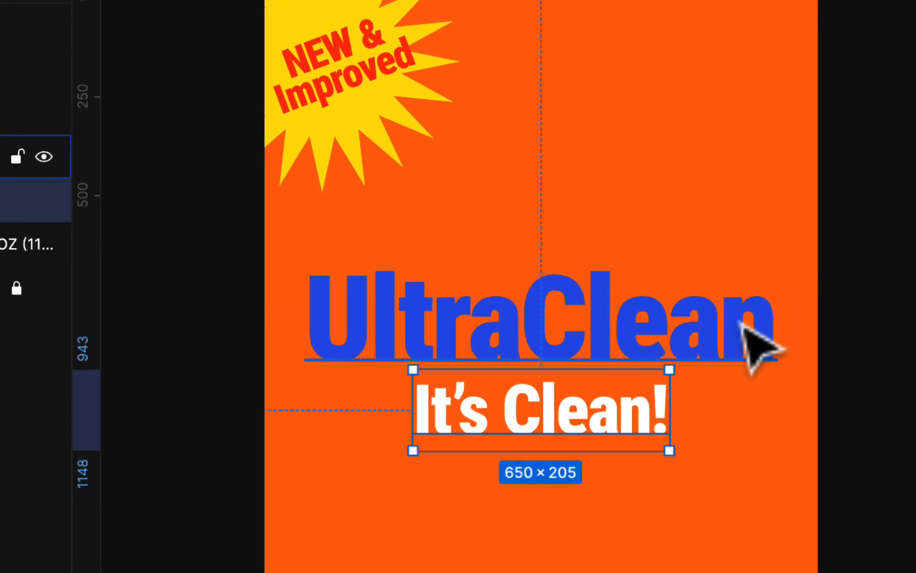
{"action": "left_click", "coordinate": [899, 207]}
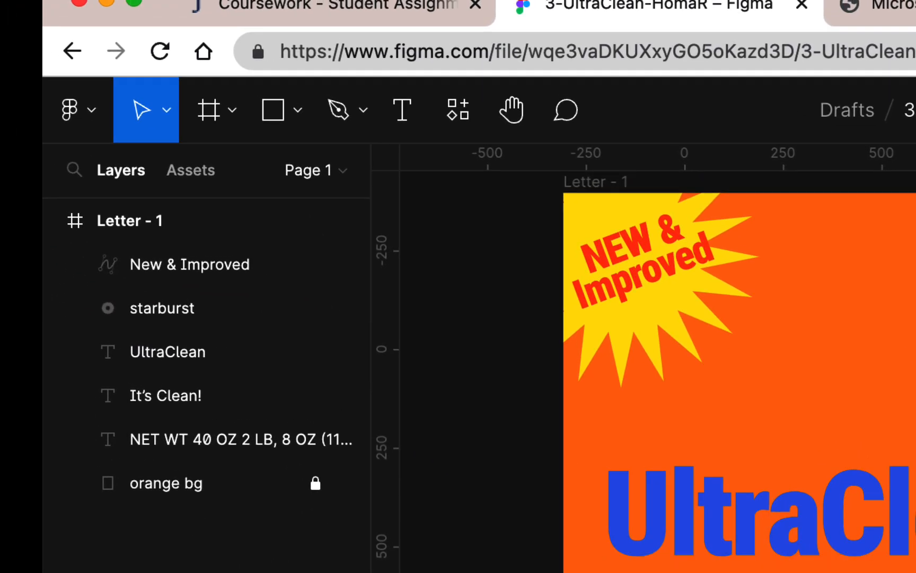
Switch to Finder and delete today's UltraClean .fig file from the Downloads folder.
{"action": "key", "text": "super+Tab"}
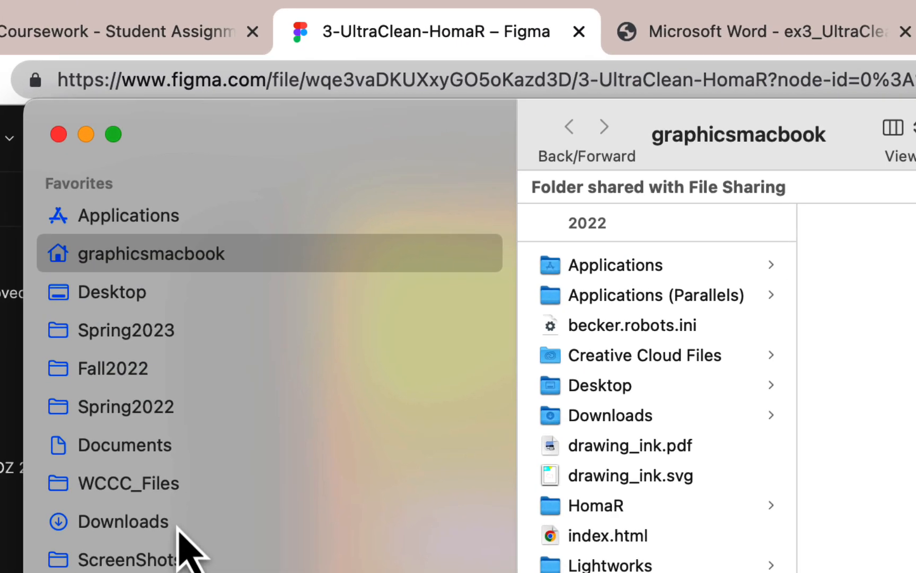
{"action": "left_click", "coordinate": [395, 495]}
{"action": "left_click", "coordinate": [409, 301]}
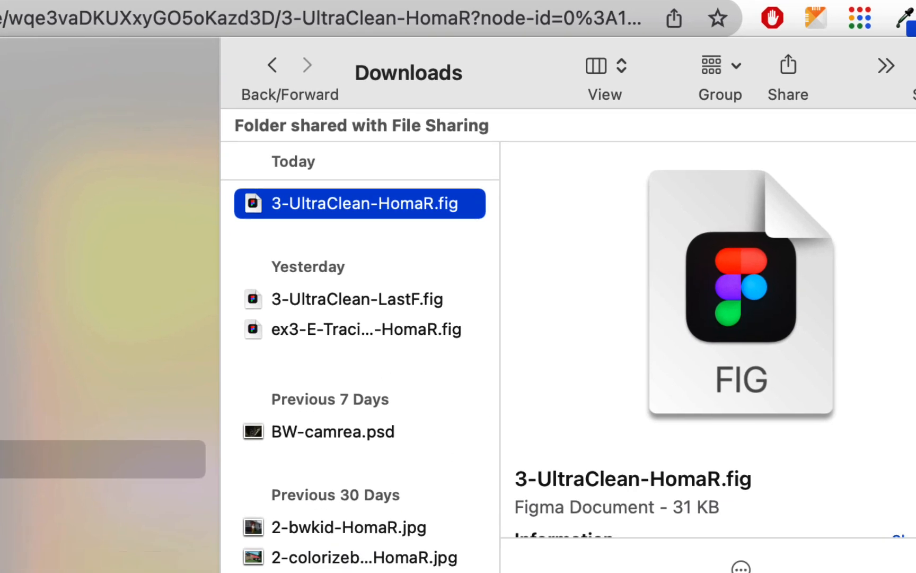
{"action": "left_click_drag", "start_coordinate": [408, 301], "coordinate": [785, 502]}
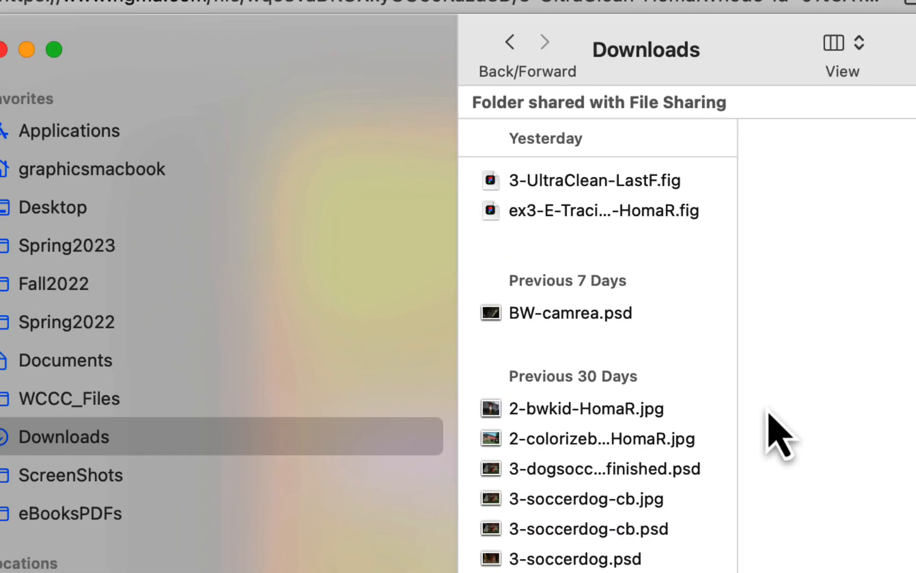
Switch back to the Figma file and save a fresh local copy of the label.
{"action": "key", "text": "super+Tab"}
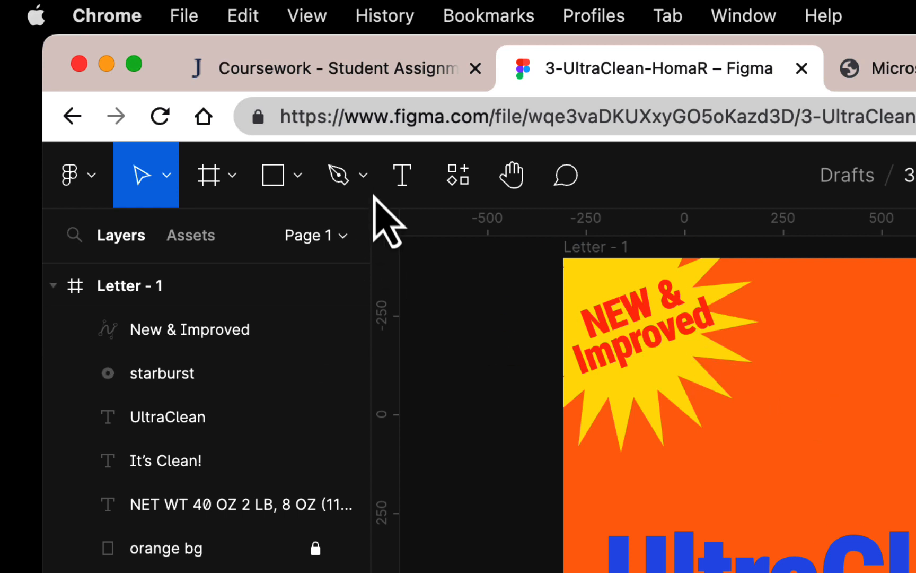
{"action": "left_click", "coordinate": [165, 176]}
{"action": "left_click", "coordinate": [77, 175]}
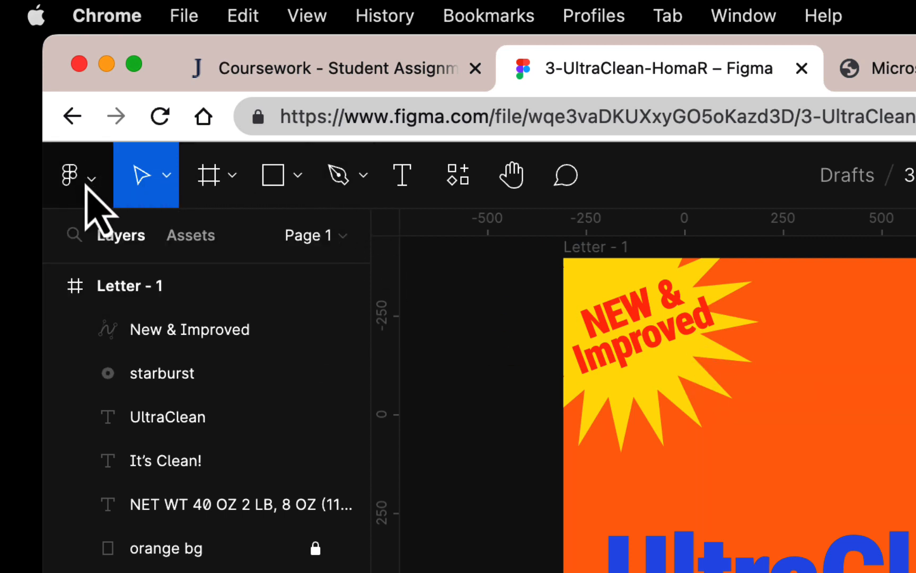
{"action": "left_click", "coordinate": [86, 186]}
{"action": "mouse_move", "coordinate": [87, 356]}
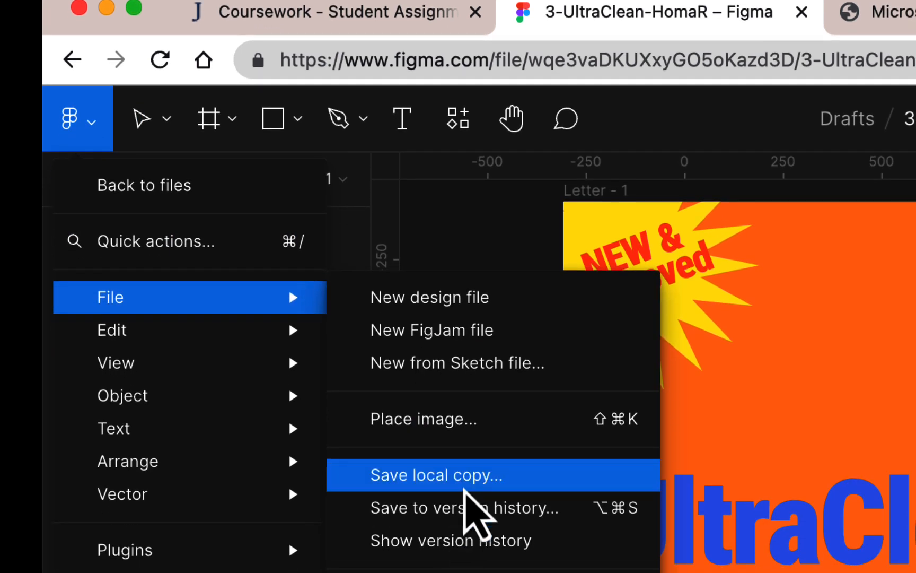
{"action": "left_click", "coordinate": [465, 486]}
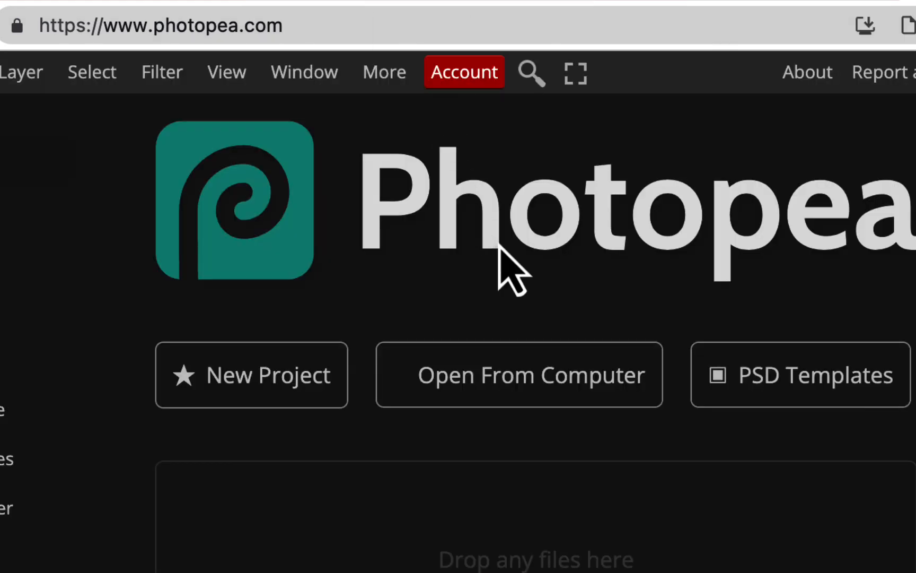
Open today's UltraClean .fig file from Downloads in Photopea and inspect the imported "NEW & Improved" lettering.
{"action": "left_click", "coordinate": [557, 375]}
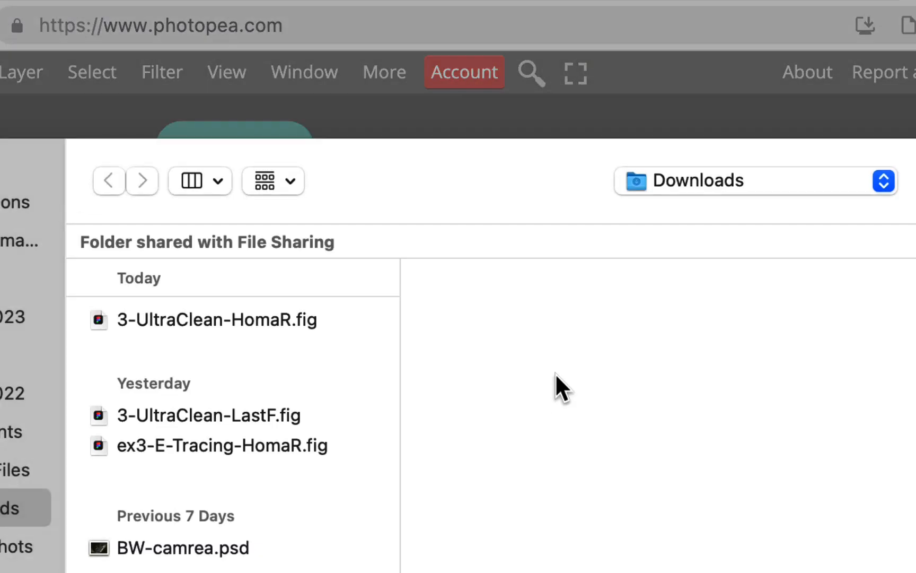
{"action": "left_click", "coordinate": [310, 324]}
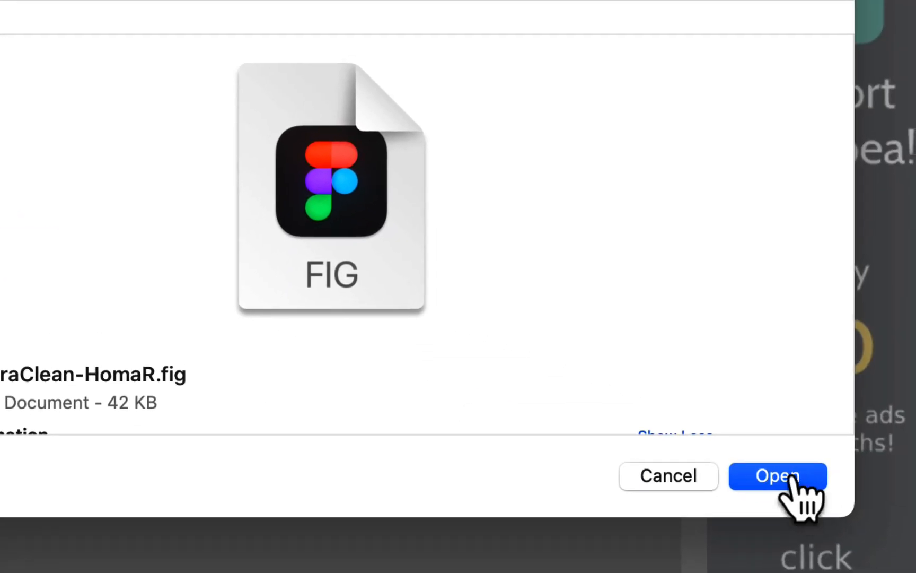
{"action": "left_click", "coordinate": [790, 477]}
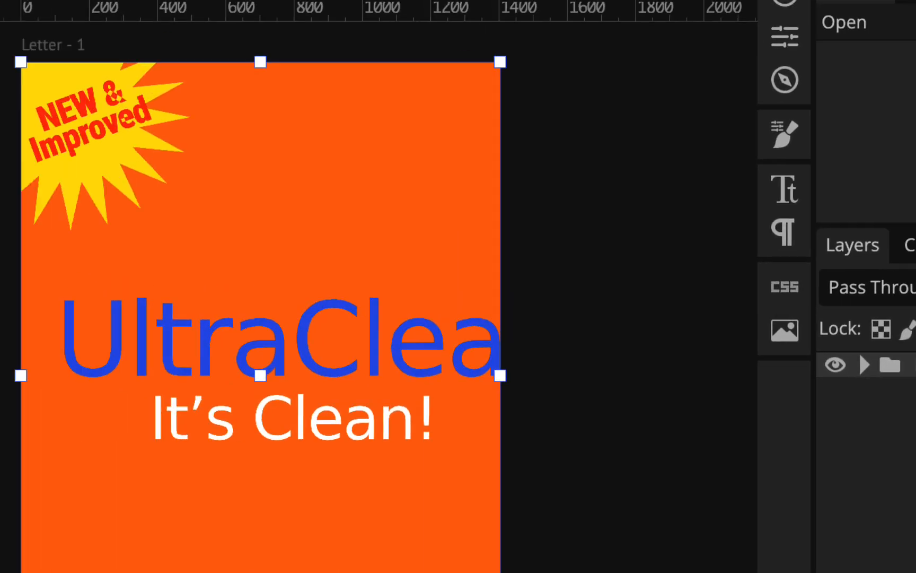
{"action": "scroll", "coordinate": [298, 137], "scroll_direction": "up", "scroll_amount": 5}
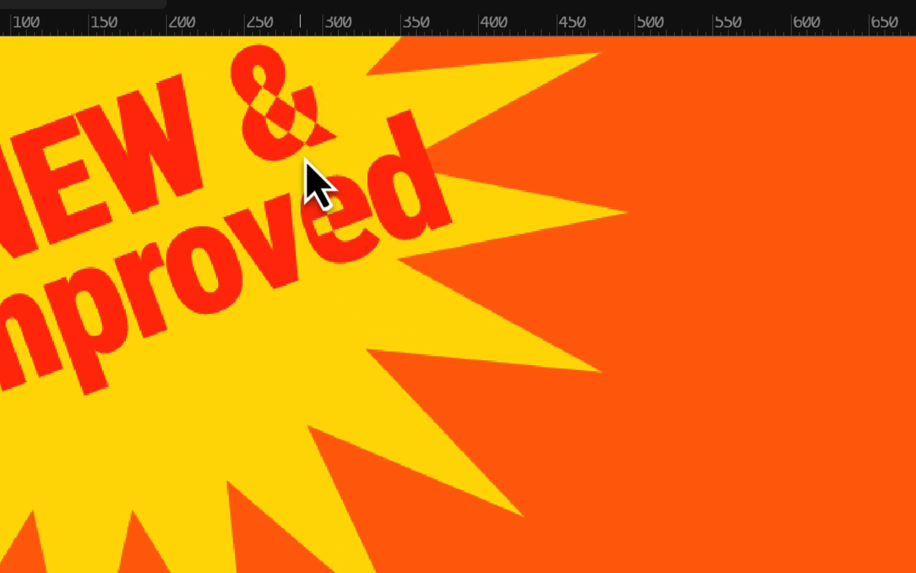
{"action": "scroll", "coordinate": [303, 161], "scroll_direction": "up", "scroll_amount": 2}
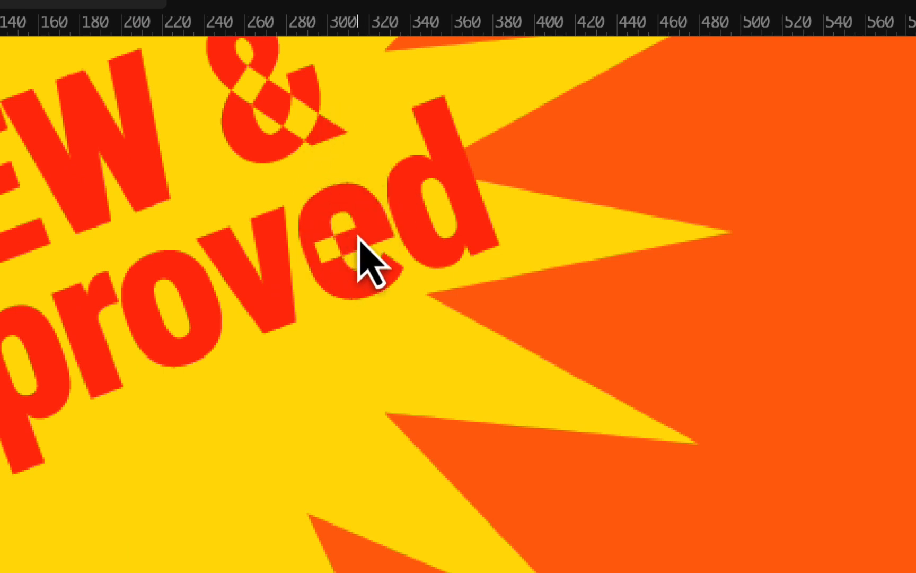
{"action": "scroll", "coordinate": [358, 236], "scroll_direction": "down", "scroll_amount": 10}
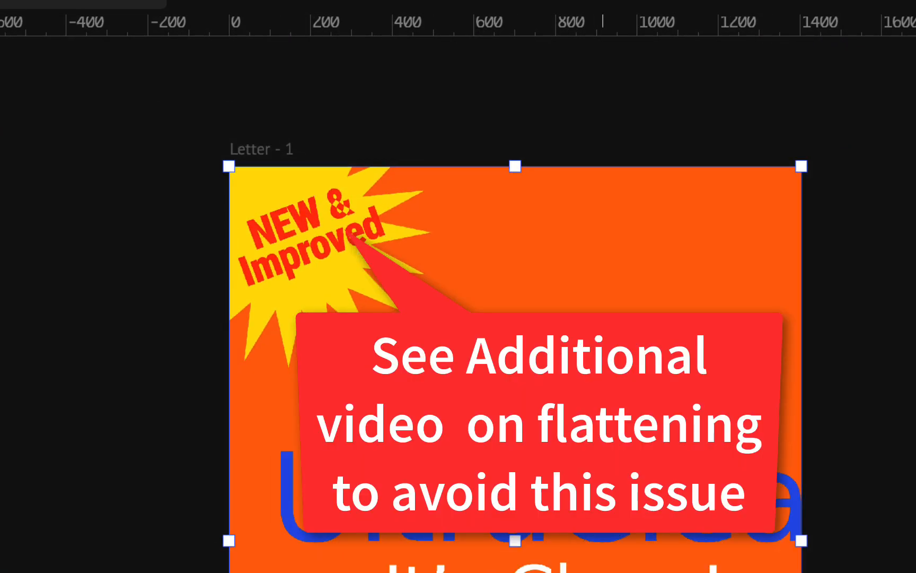
Replace the missing font of the blue "UltraClean" text with Roboto in the Black style.
{"action": "left_click", "coordinate": [605, 483]}
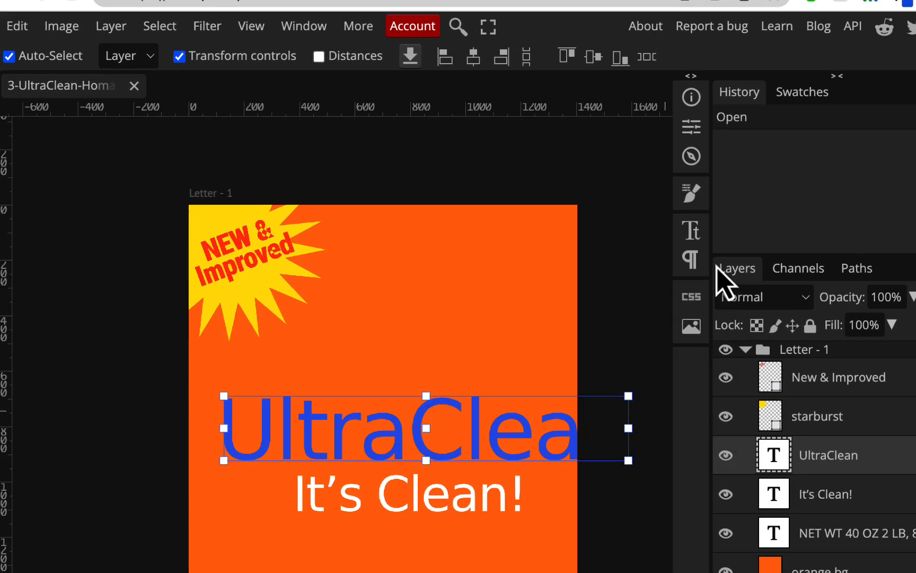
{"action": "left_click", "coordinate": [692, 230]}
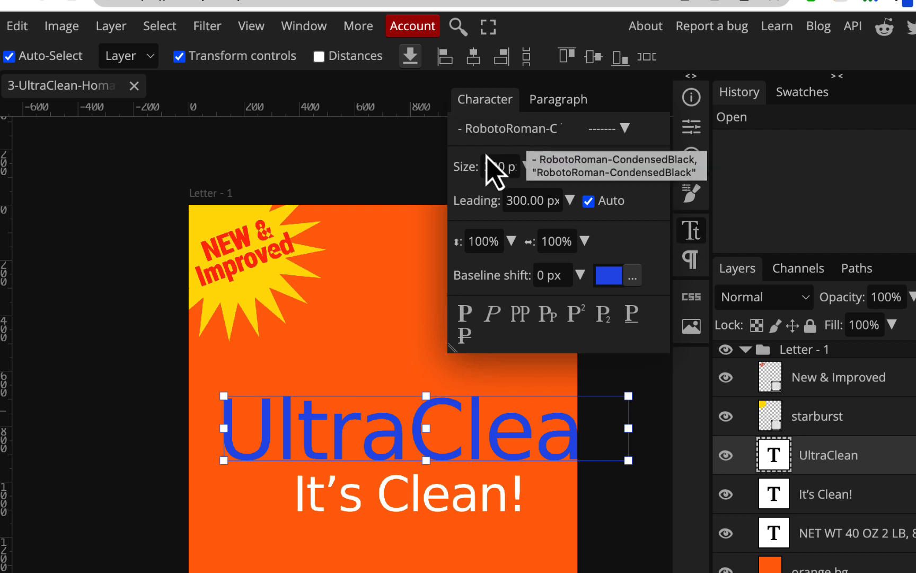
{"action": "left_click", "coordinate": [541, 132]}
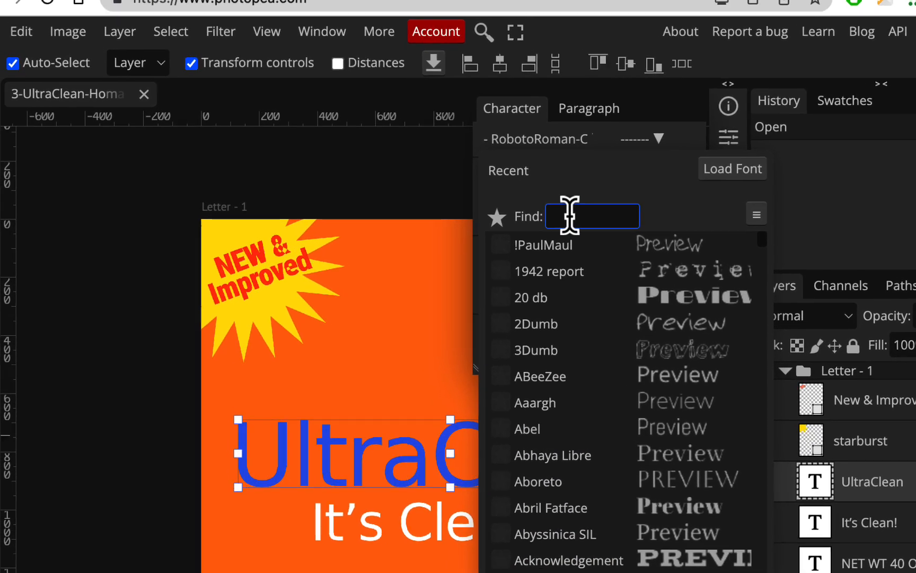
{"action": "type", "text": "robo"}
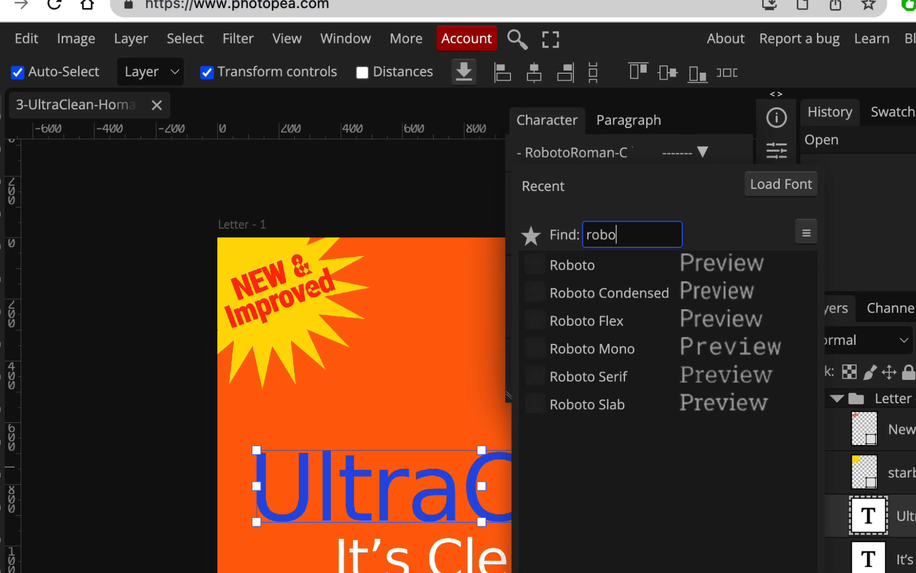
{"action": "left_click", "coordinate": [586, 267]}
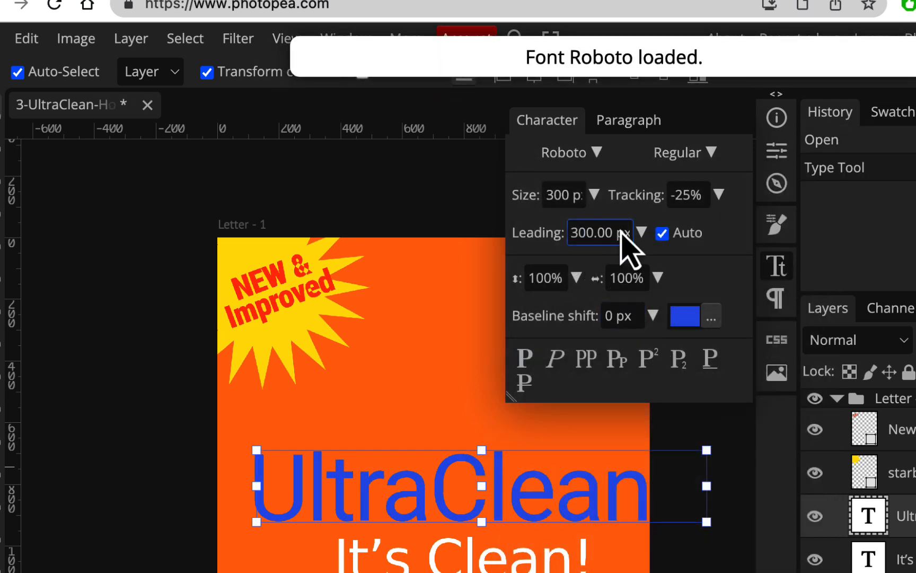
{"action": "left_click", "coordinate": [709, 153]}
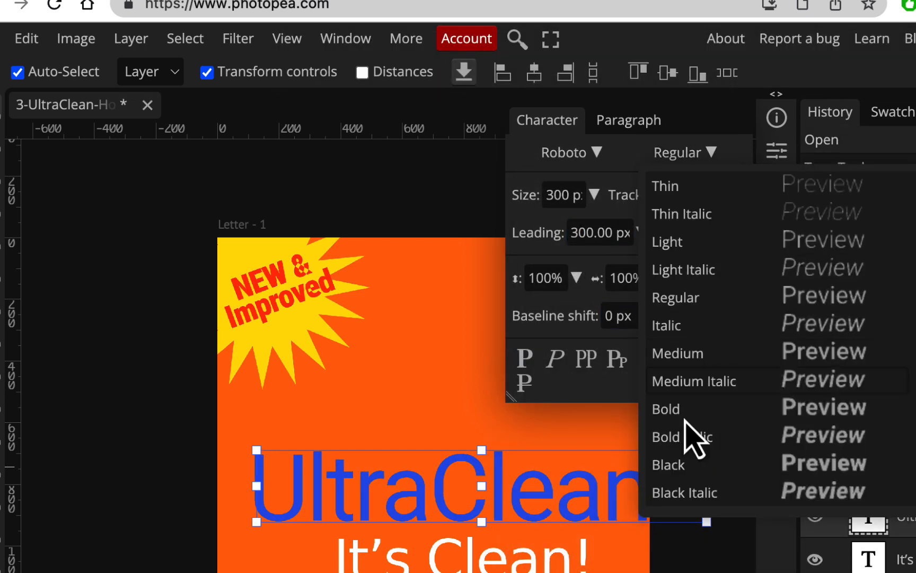
{"action": "left_click", "coordinate": [664, 467]}
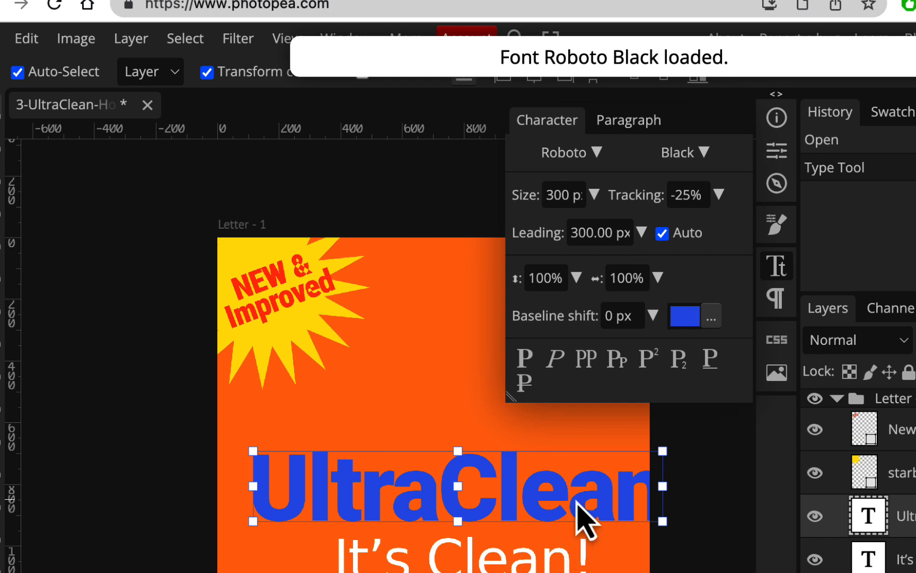
Change the white "It's Clean!" text to Roboto Black and deselect it.
{"action": "left_click", "coordinate": [539, 567]}
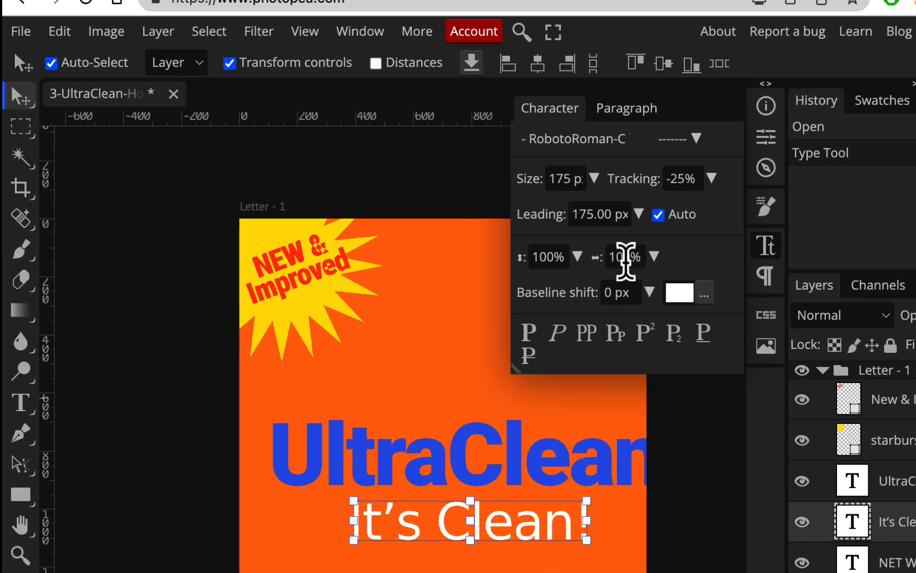
{"action": "left_click", "coordinate": [605, 147]}
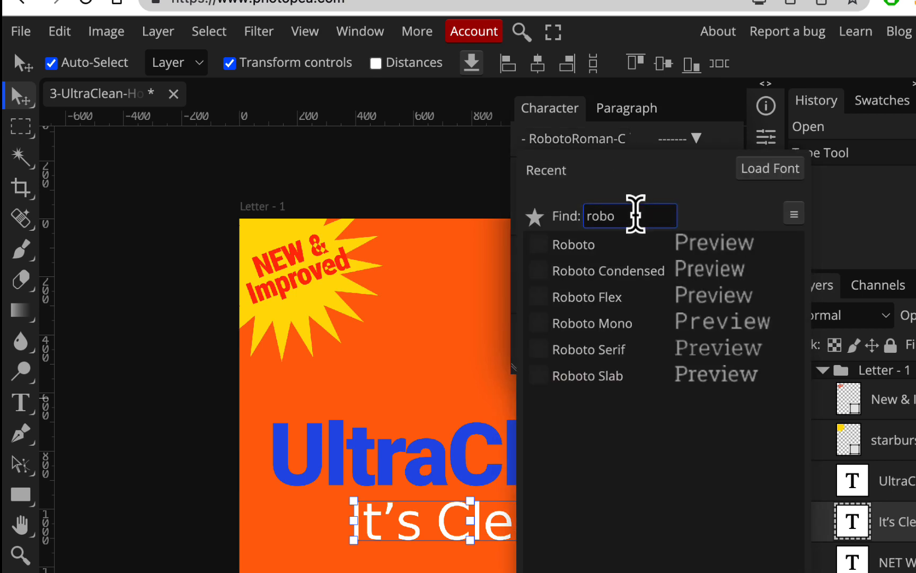
{"action": "left_click", "coordinate": [583, 245]}
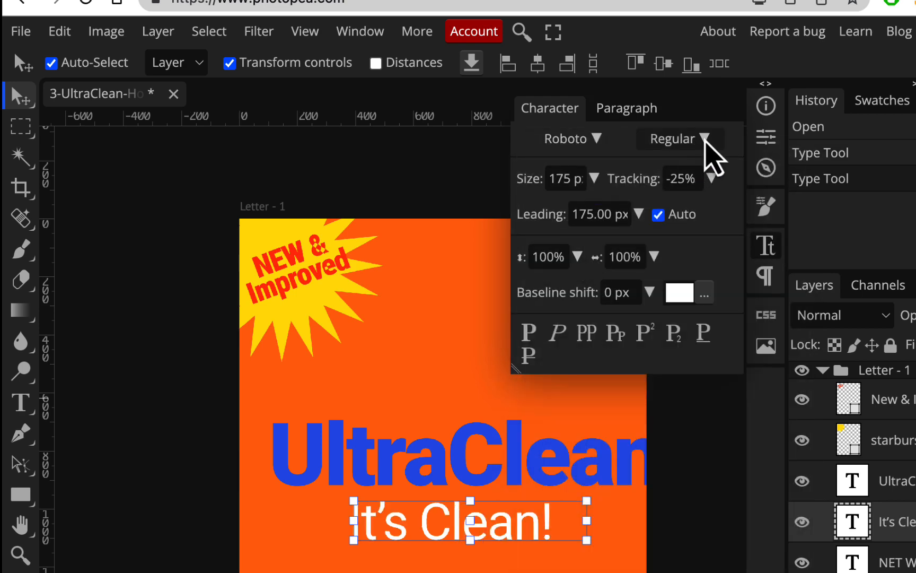
{"action": "left_click", "coordinate": [704, 139]}
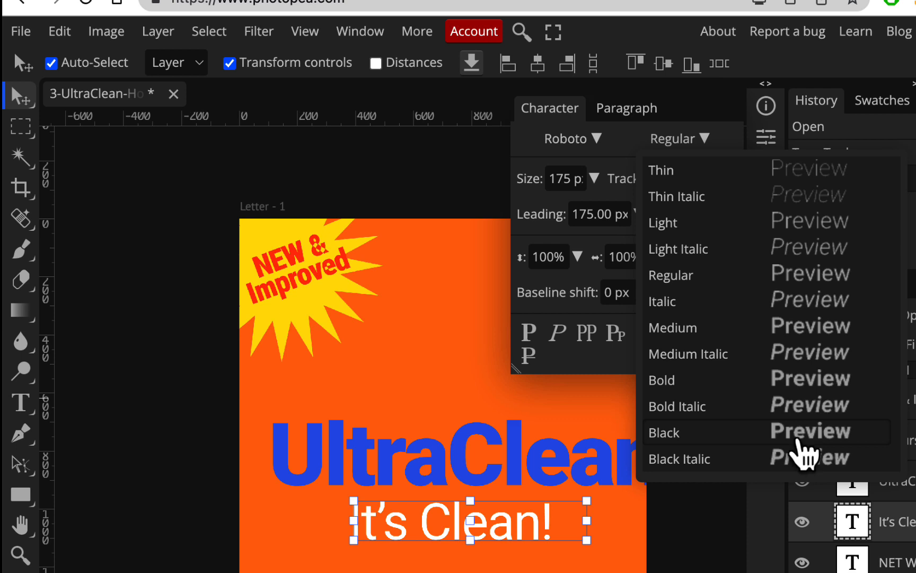
{"action": "left_click", "coordinate": [799, 439]}
{"action": "left_click", "coordinate": [610, 534]}
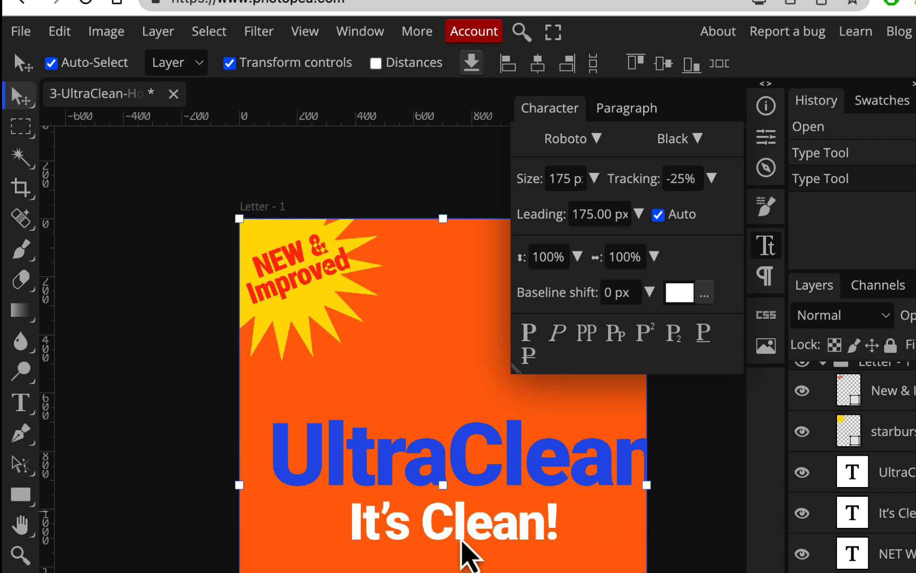
With the "UltraClean" text selected, collapse the character settings and show the Adjustments panel.
{"action": "left_click", "coordinate": [561, 473]}
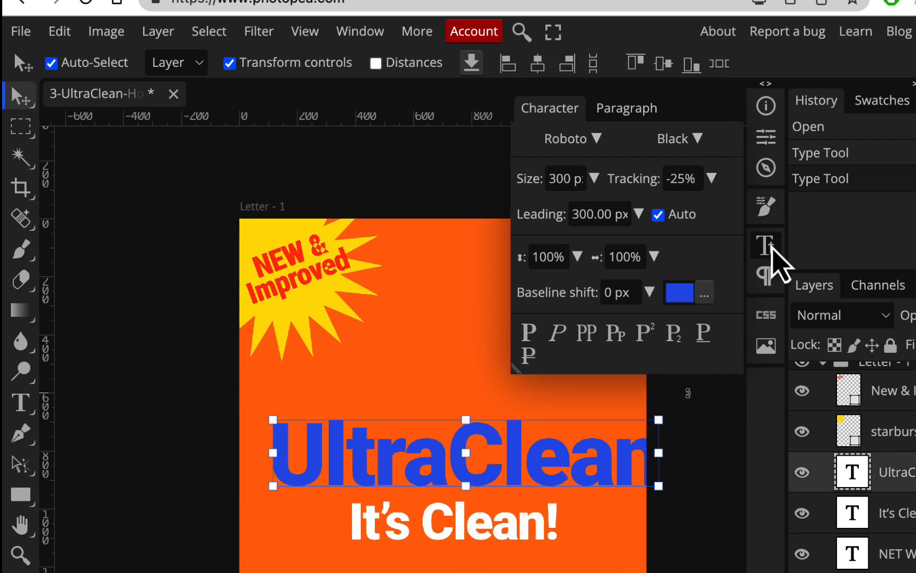
{"action": "left_click", "coordinate": [772, 249]}
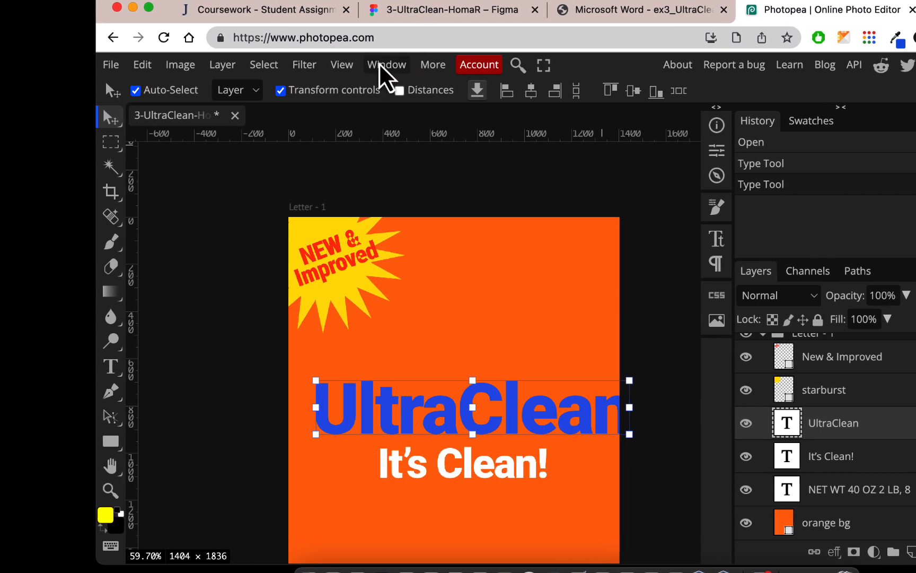
{"action": "left_click", "coordinate": [317, 66]}
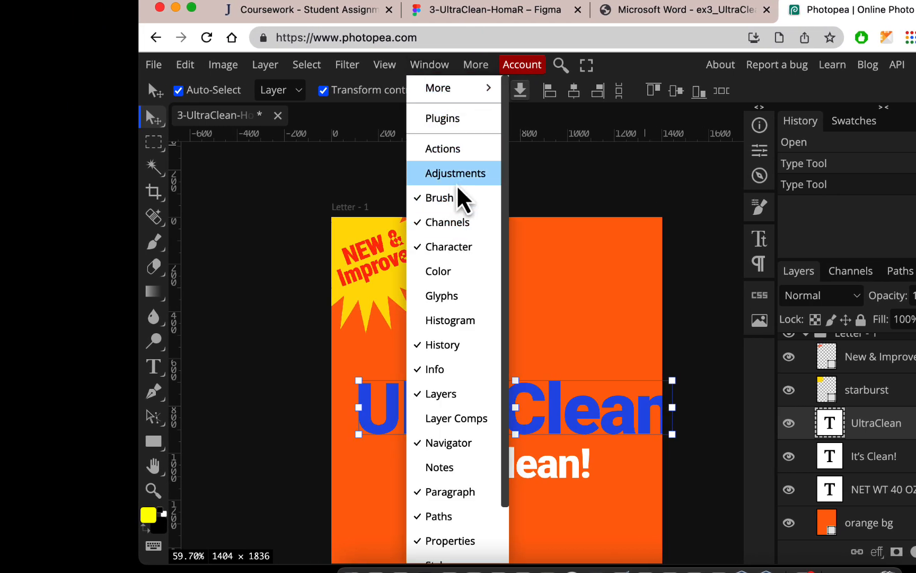
{"action": "left_click", "coordinate": [455, 173]}
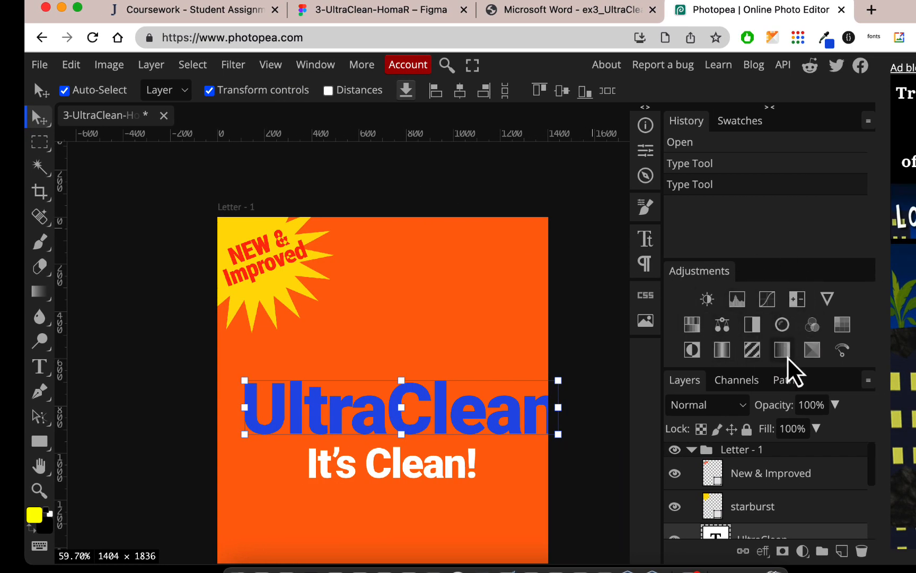
{"action": "scroll", "coordinate": [789, 420], "scroll_direction": "down", "scroll_amount": 9}
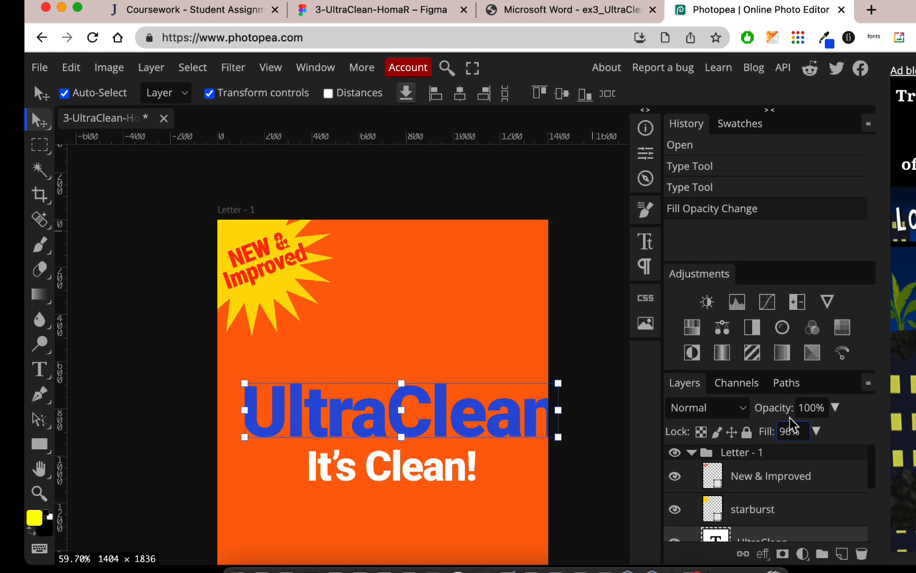
{"action": "scroll", "coordinate": [793, 427], "scroll_direction": "up", "scroll_amount": 7}
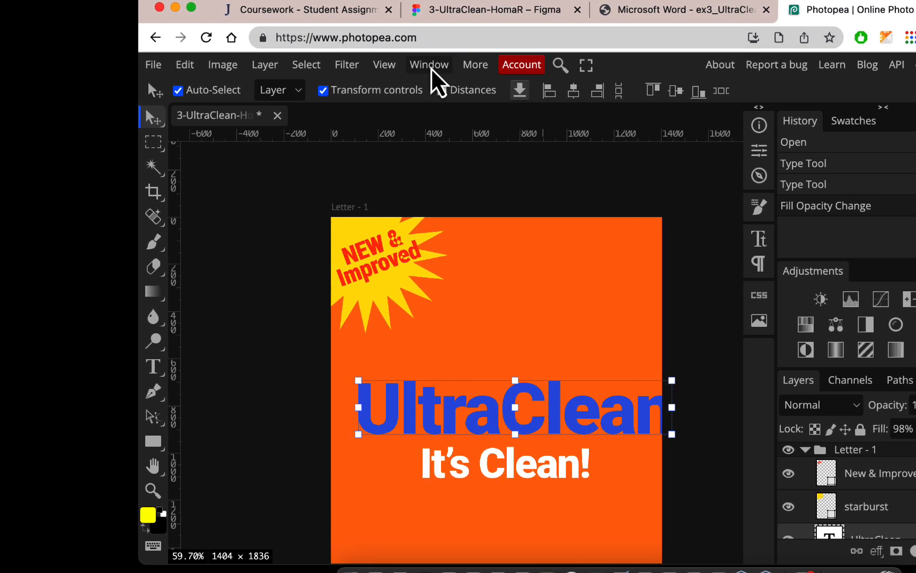
Close the Adjustments panel and show it again.
{"action": "left_click", "coordinate": [315, 64]}
{"action": "left_click", "coordinate": [438, 175]}
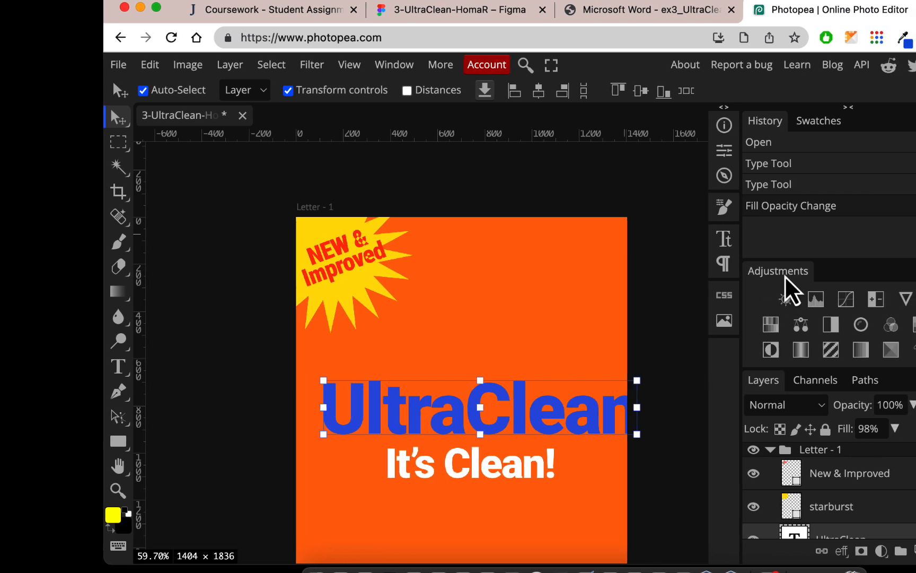
{"action": "right_click", "coordinate": [748, 277]}
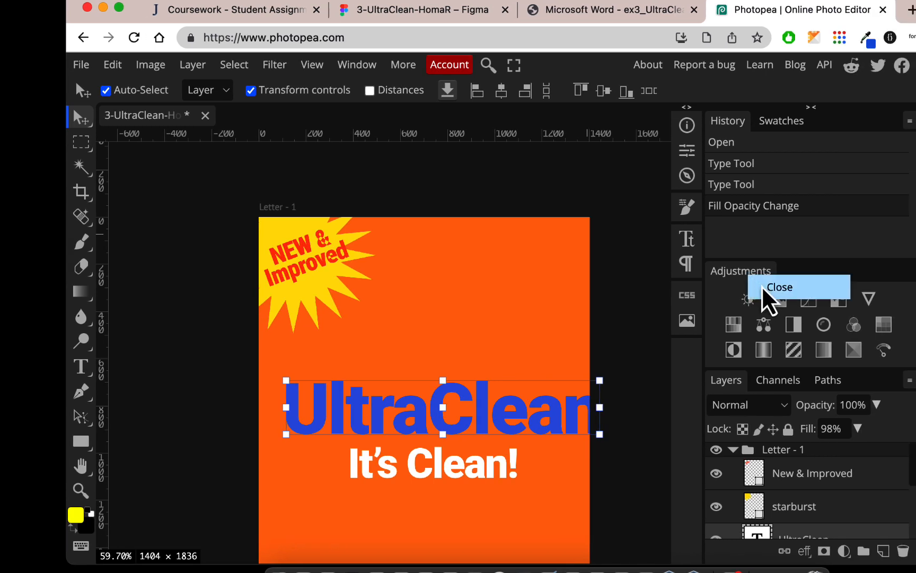
{"action": "left_click", "coordinate": [784, 305]}
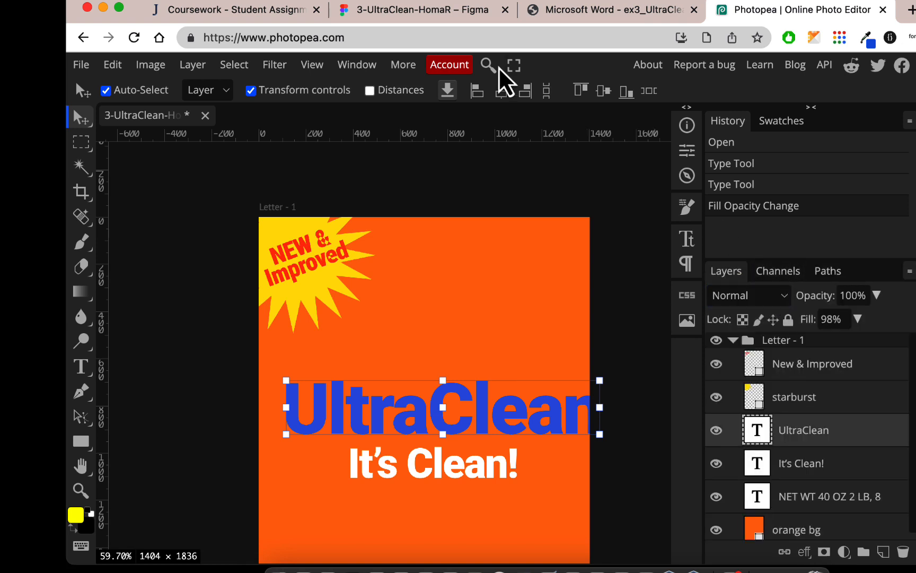
{"action": "left_click", "coordinate": [370, 68]}
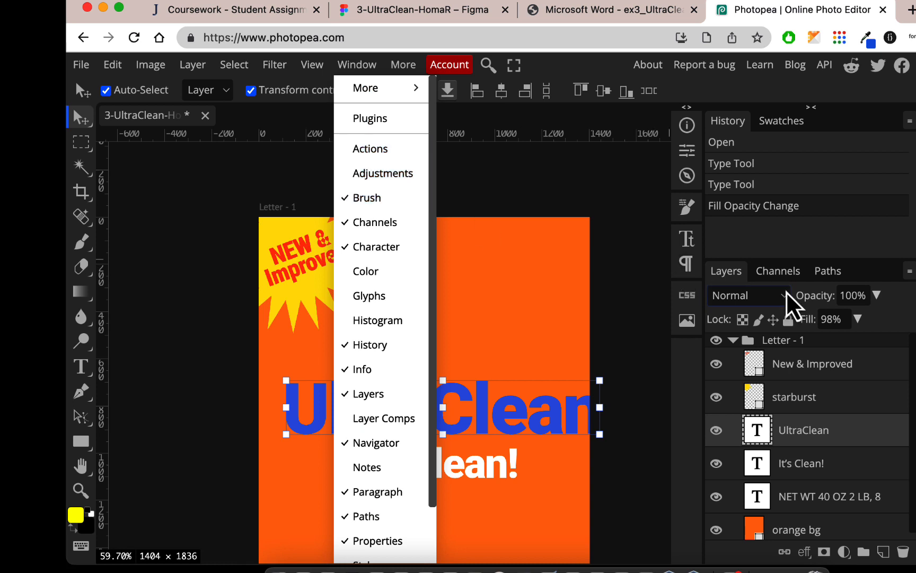
{"action": "left_click", "coordinate": [412, 174]}
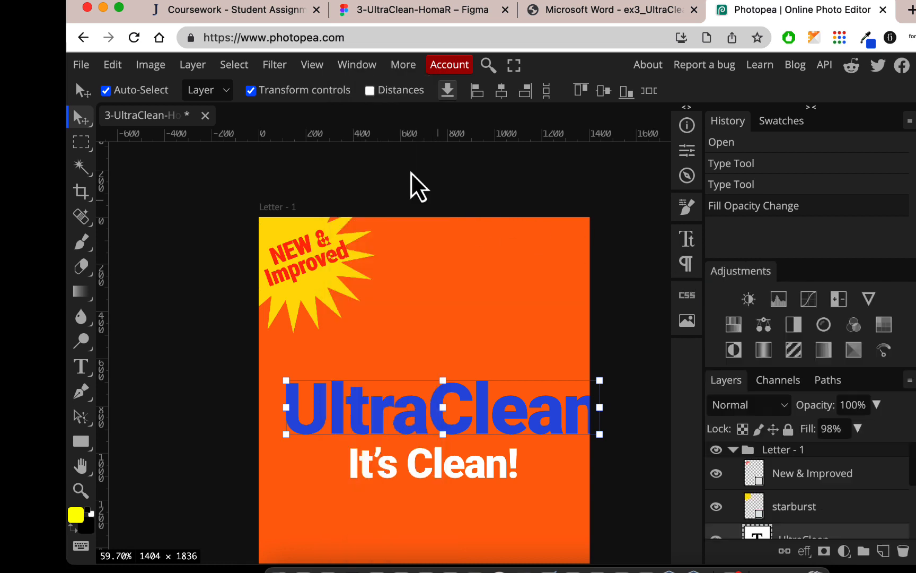
Close the Adjustments panel, and return to the history list after a glance at the swatches.
{"action": "right_click", "coordinate": [758, 273]}
{"action": "left_click", "coordinate": [779, 283]}
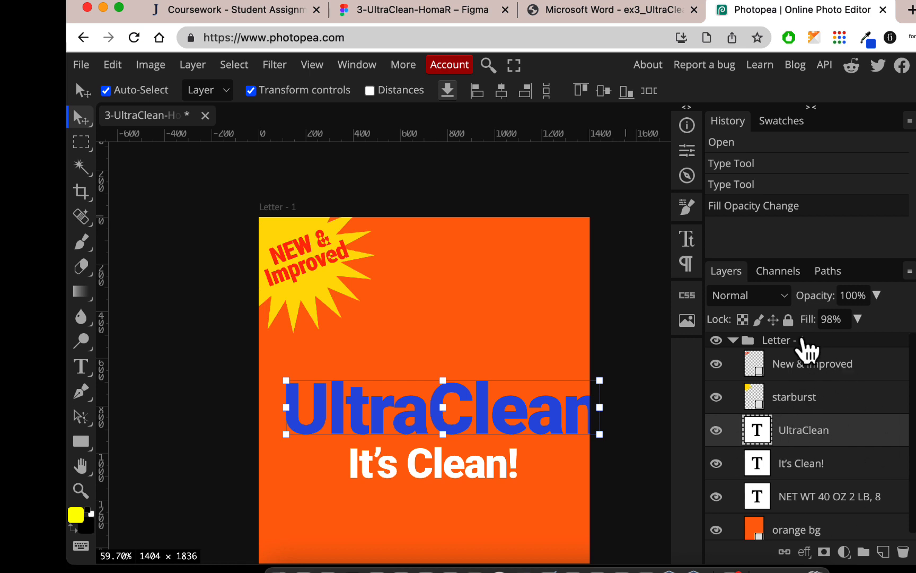
{"action": "left_click", "coordinate": [782, 121]}
{"action": "left_click", "coordinate": [729, 122]}
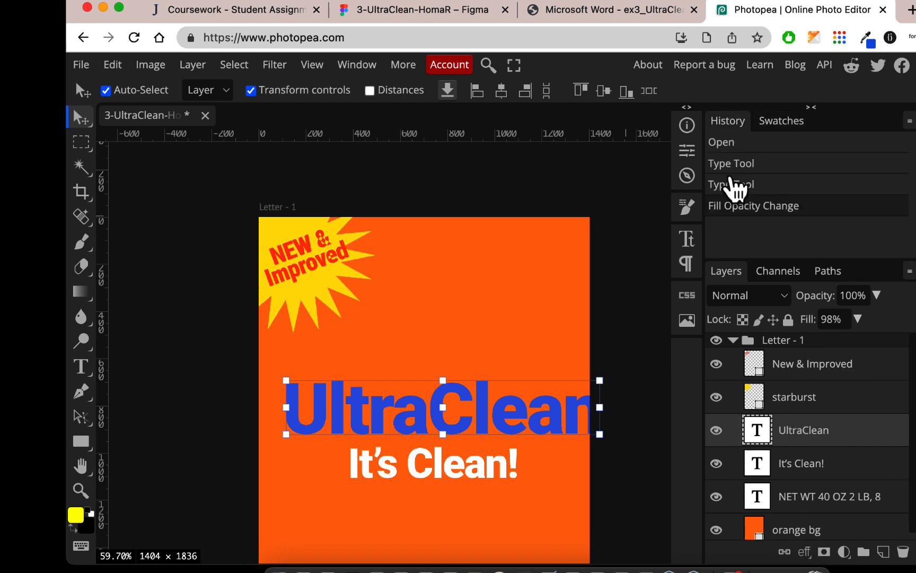
Examine the Character, Brush and Gallery panels one after another, collapsing each after viewing it.
{"action": "left_click", "coordinate": [688, 246]}
{"action": "left_click", "coordinate": [688, 247]}
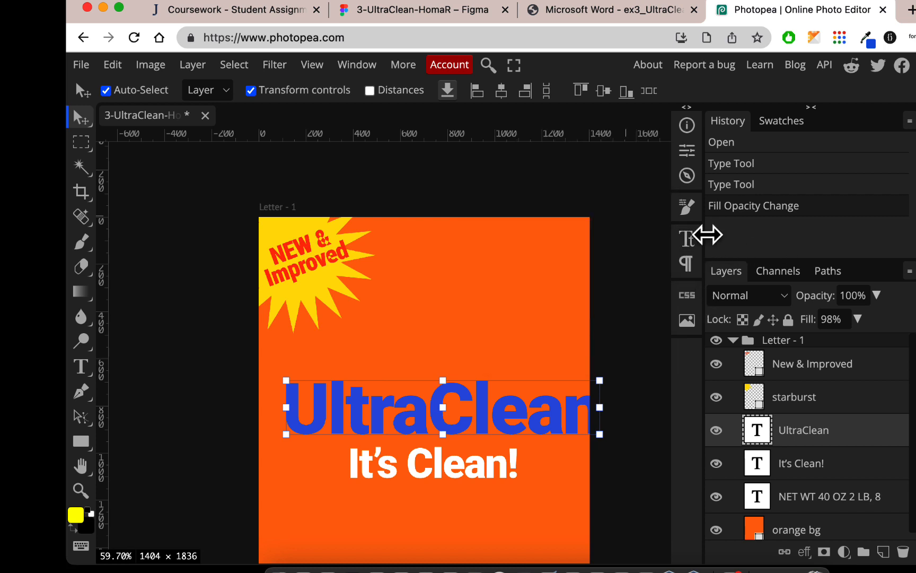
{"action": "left_click", "coordinate": [688, 247]}
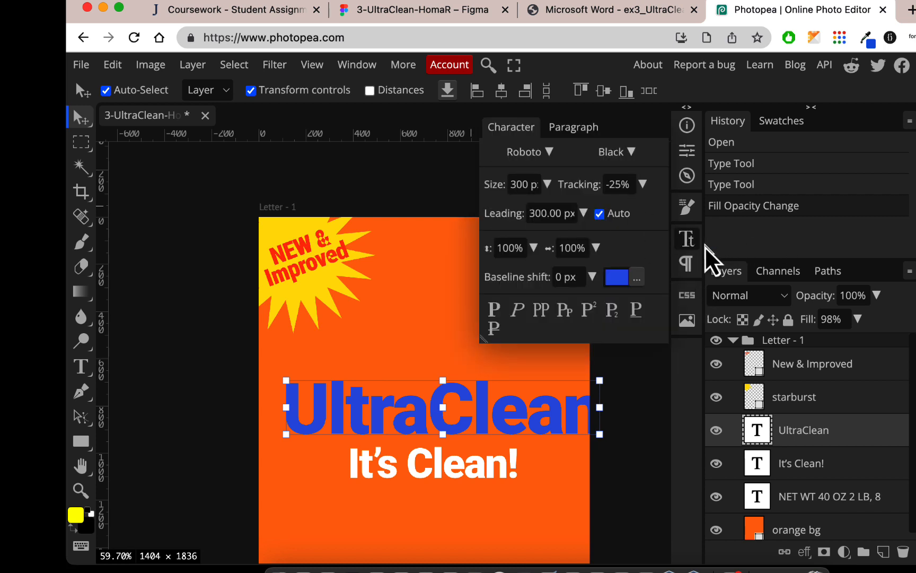
{"action": "left_click", "coordinate": [692, 238]}
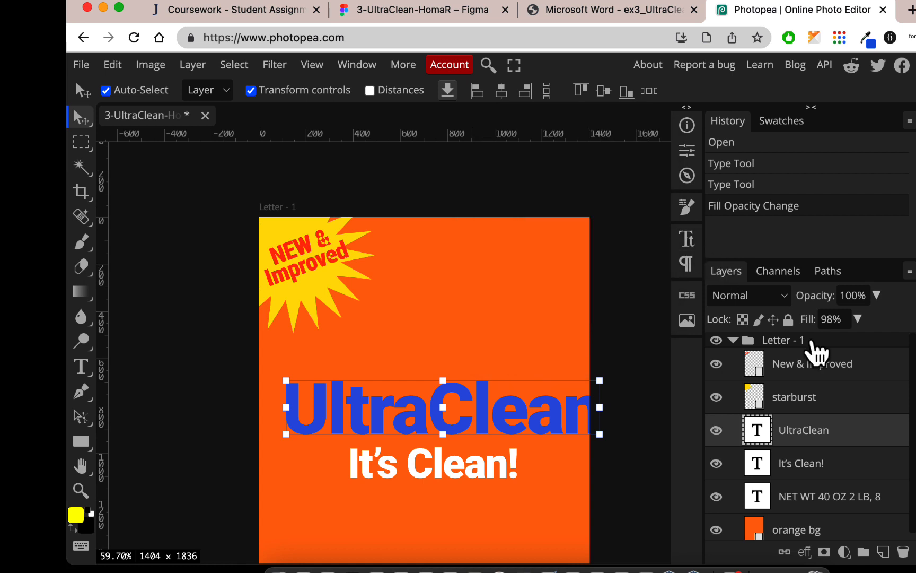
{"action": "left_click", "coordinate": [687, 210]}
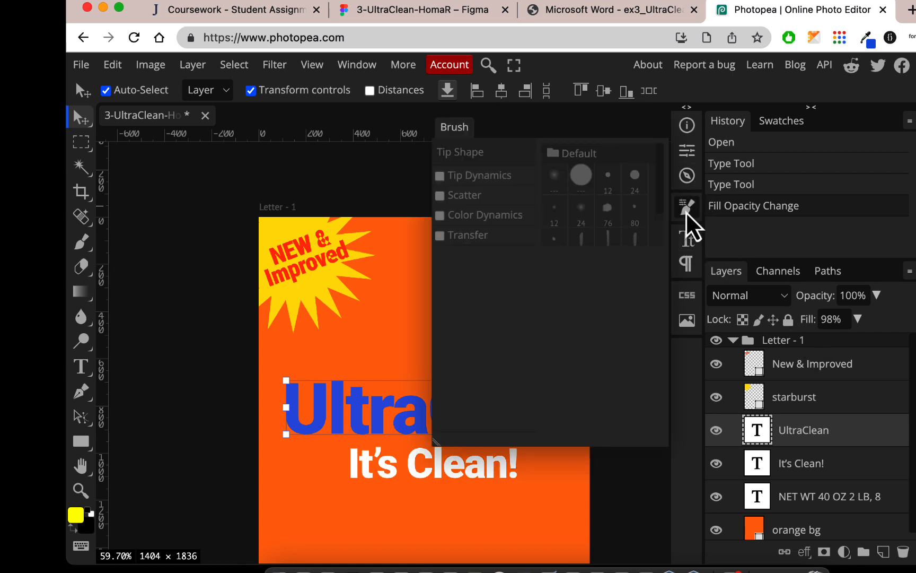
{"action": "left_click", "coordinate": [687, 212]}
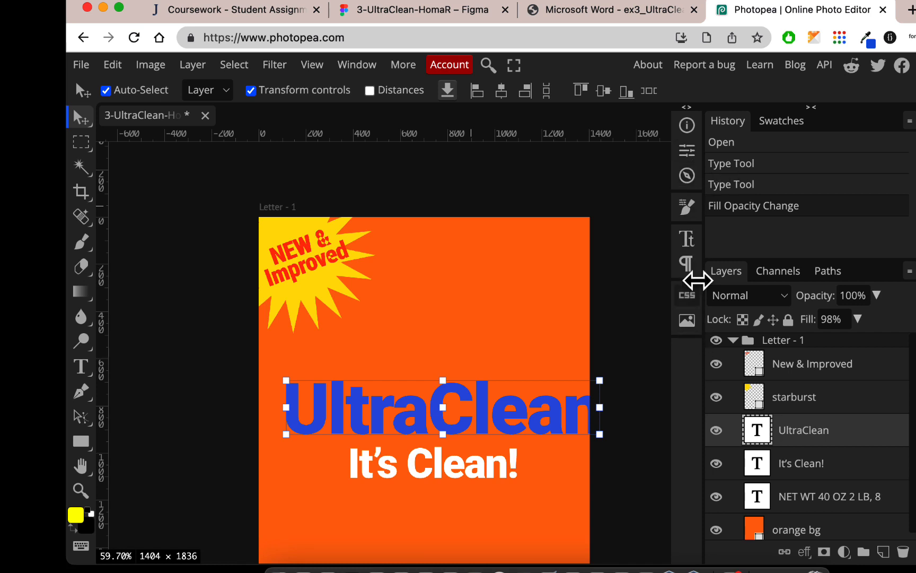
{"action": "left_click", "coordinate": [689, 327]}
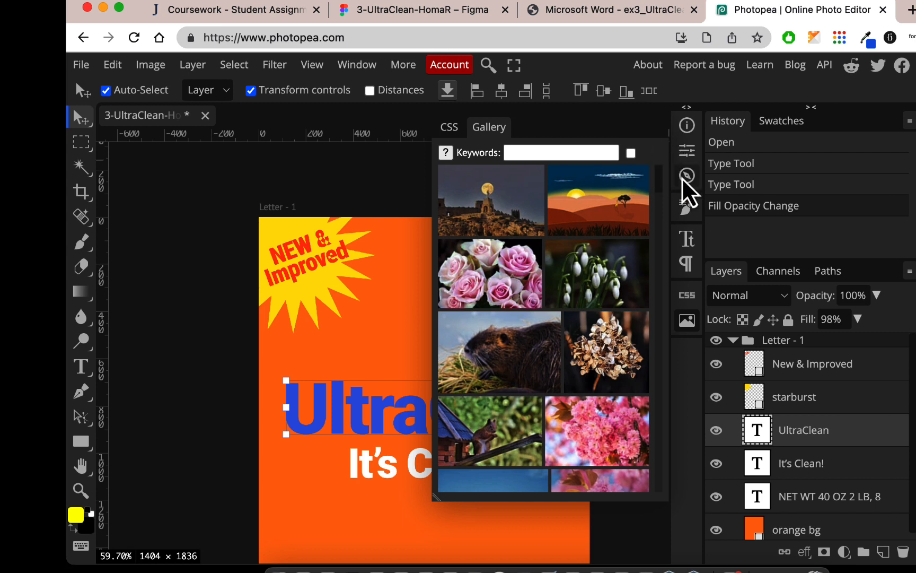
{"action": "left_click", "coordinate": [690, 324]}
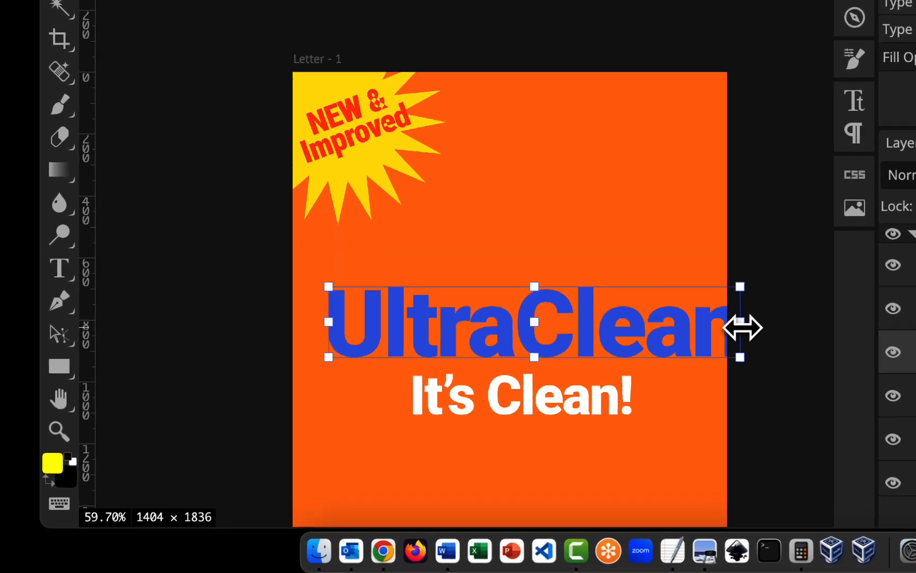
Scale the blue "UltraClean" text to about 89% width and 109% height, fit it within the orange label, and apply the transform.
{"action": "left_click_drag", "start_coordinate": [601, 412], "coordinate": [587, 414]}
{"action": "left_click_drag", "start_coordinate": [753, 310], "coordinate": [784, 306]}
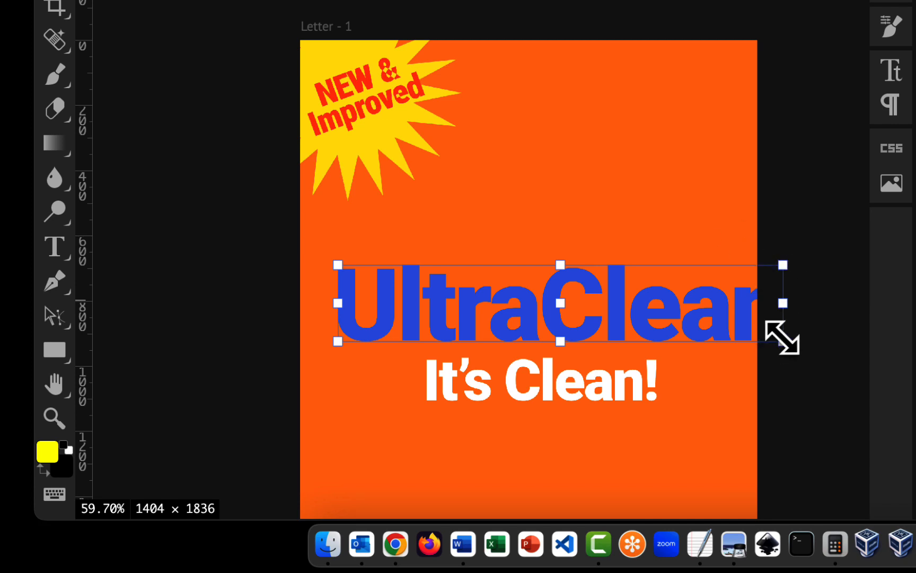
{"action": "left_click_drag", "start_coordinate": [783, 302], "coordinate": [699, 300]}
{"action": "left_click_drag", "start_coordinate": [621, 309], "coordinate": [626, 311]}
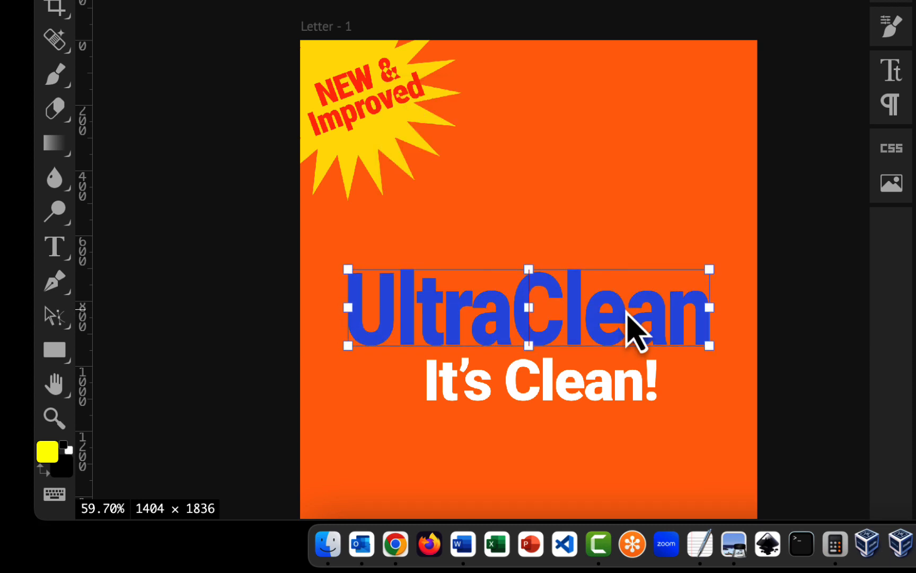
{"action": "left_click_drag", "start_coordinate": [712, 266], "coordinate": [731, 247]}
{"action": "left_click_drag", "start_coordinate": [706, 334], "coordinate": [690, 327]}
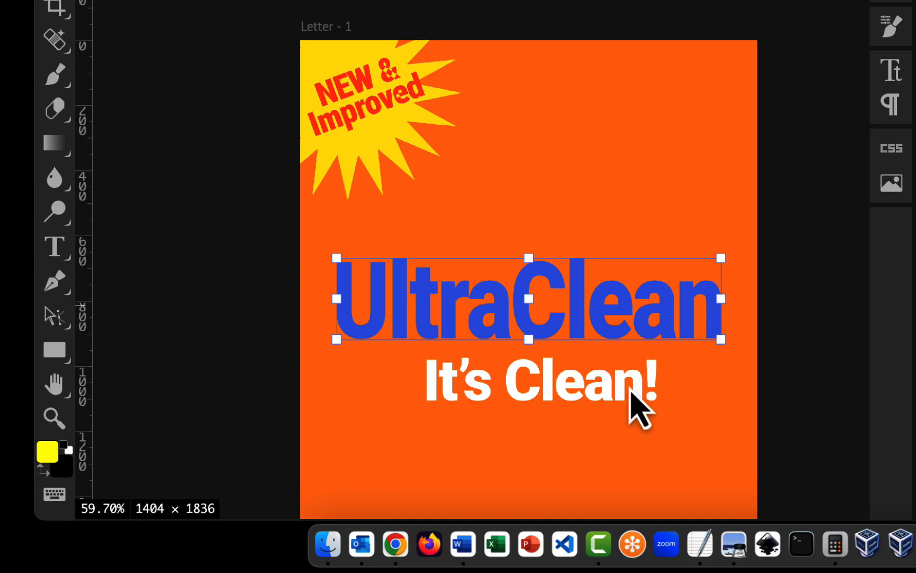
{"action": "key", "text": "super+z"}
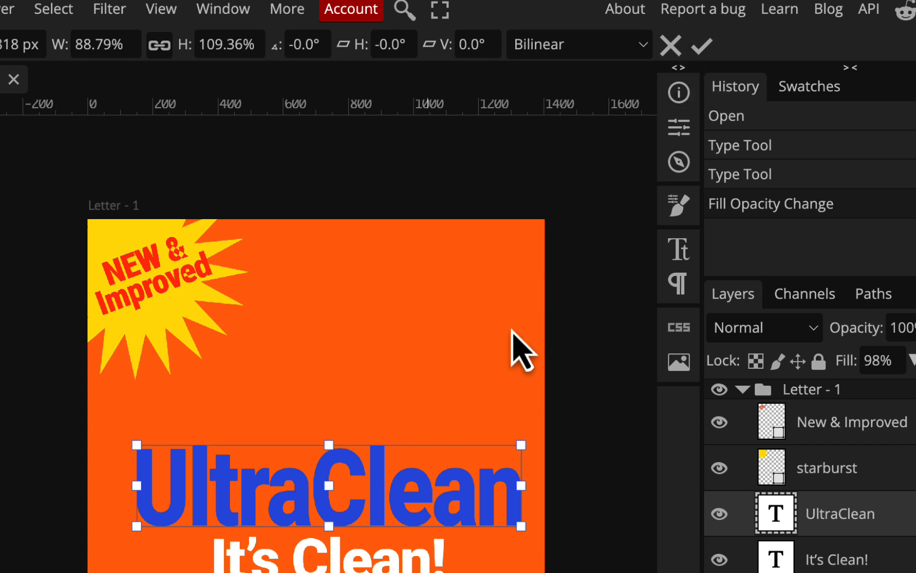
{"action": "key", "text": "Return"}
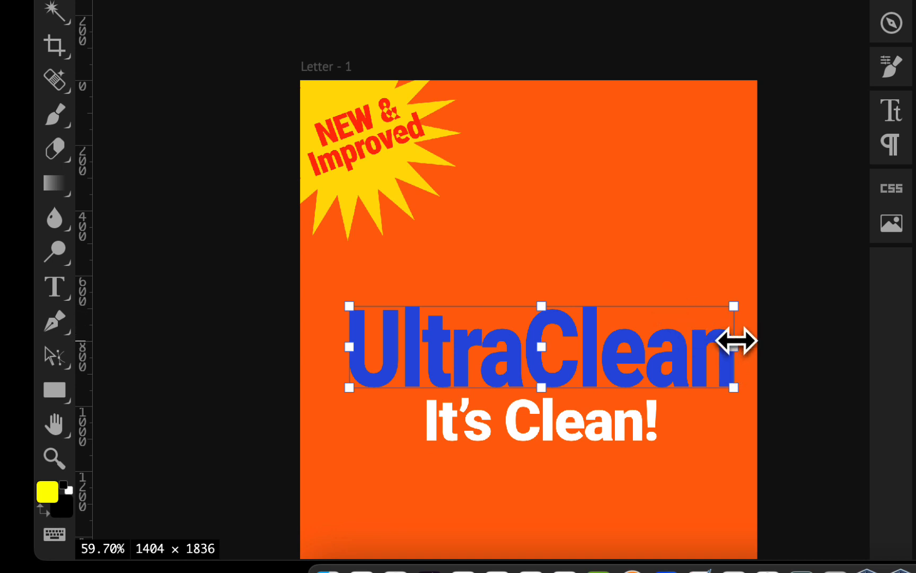
Skew the blue "UltraClean" text so its end slants upward, apply the transform, and select the white "It's Clean!" text.
{"action": "key", "text": "super+equal"}
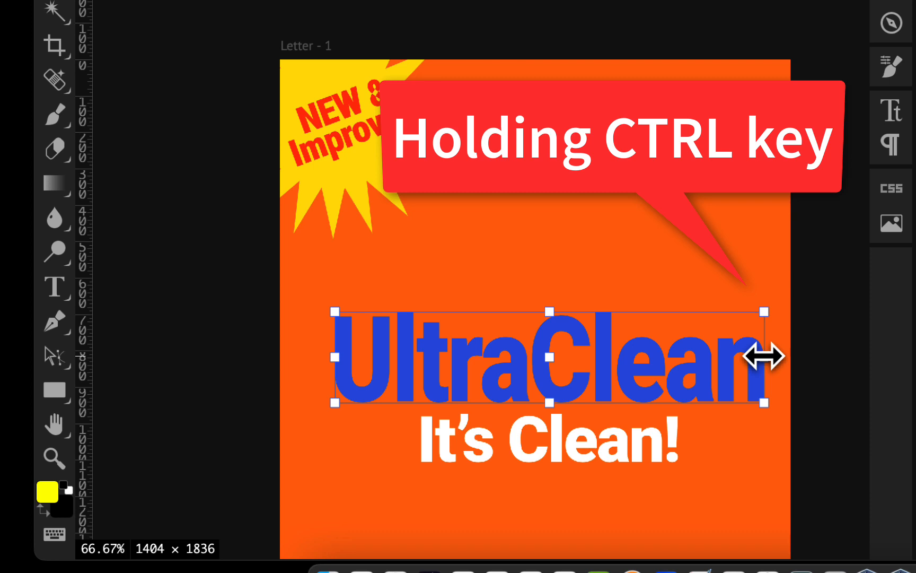
{"action": "left_click_drag", "start_coordinate": [763, 357], "coordinate": [736, 281]}
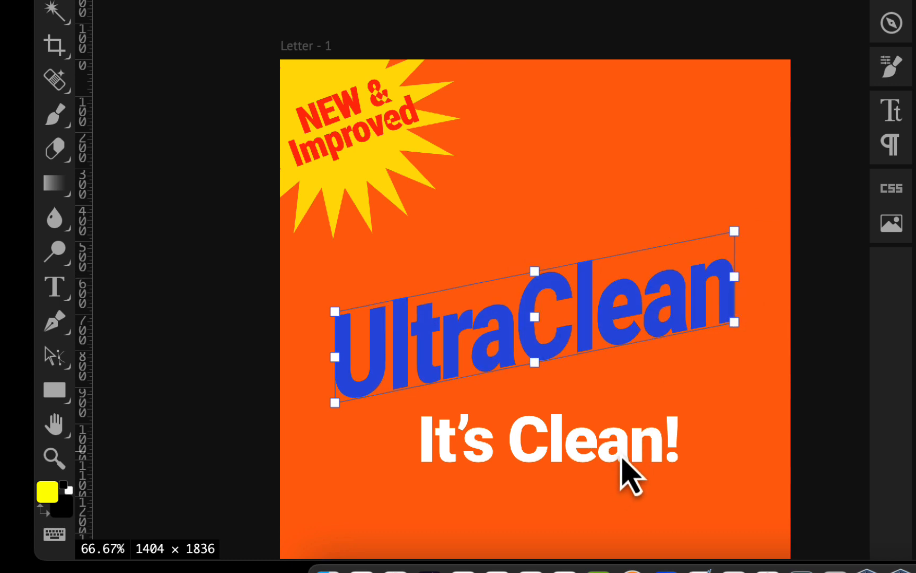
{"action": "key", "text": "Return"}
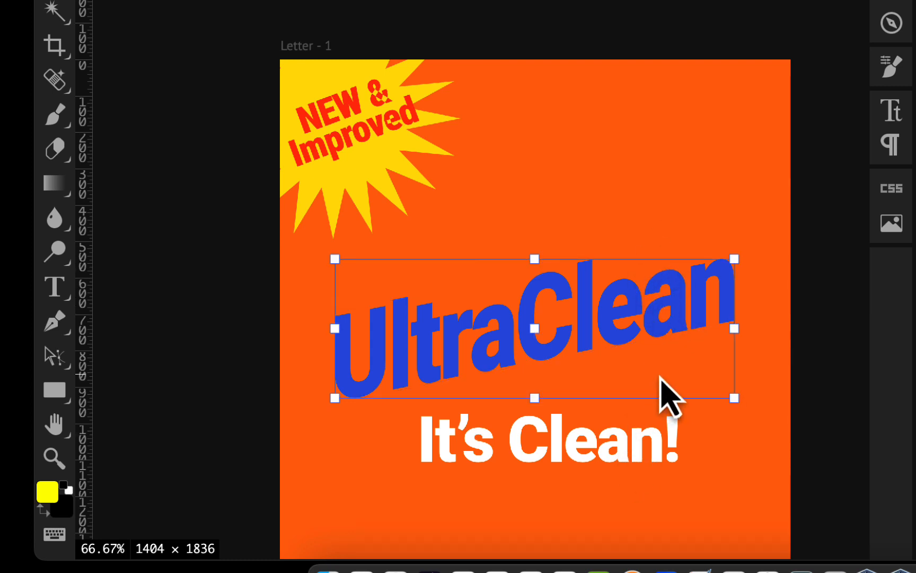
{"action": "left_click", "coordinate": [642, 459]}
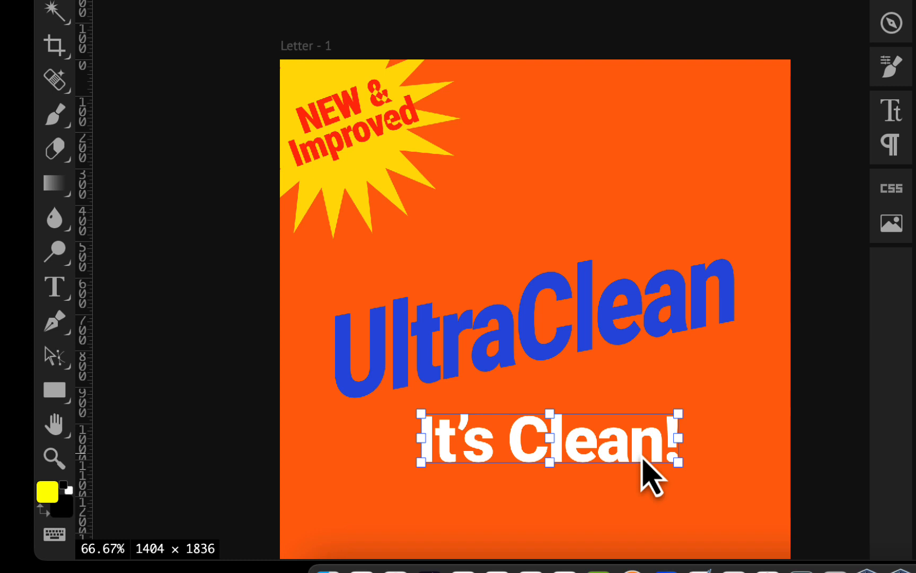
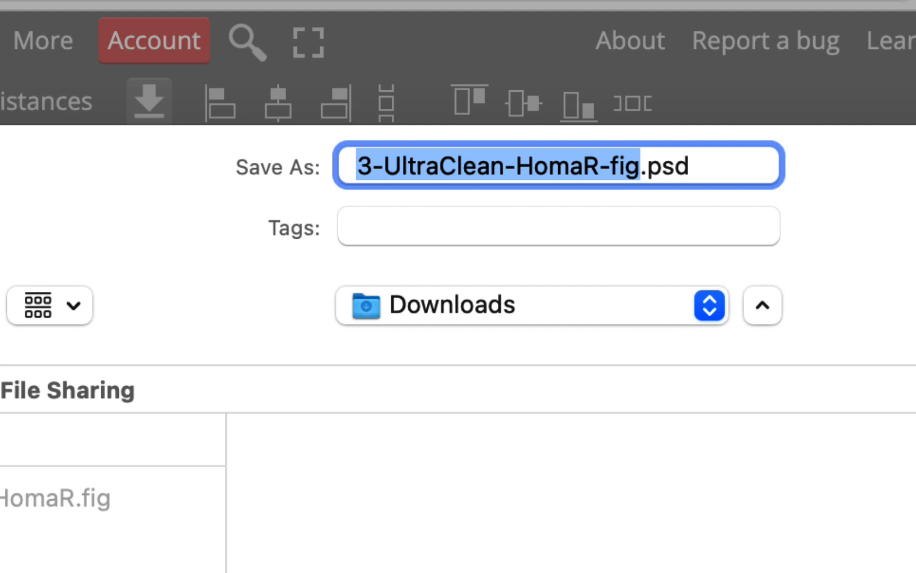
Remove "-fig" from the PSD file name and choose the ex3_UltraClean folder inside Notes as the save location.
{"action": "left_click", "coordinate": [638, 165]}
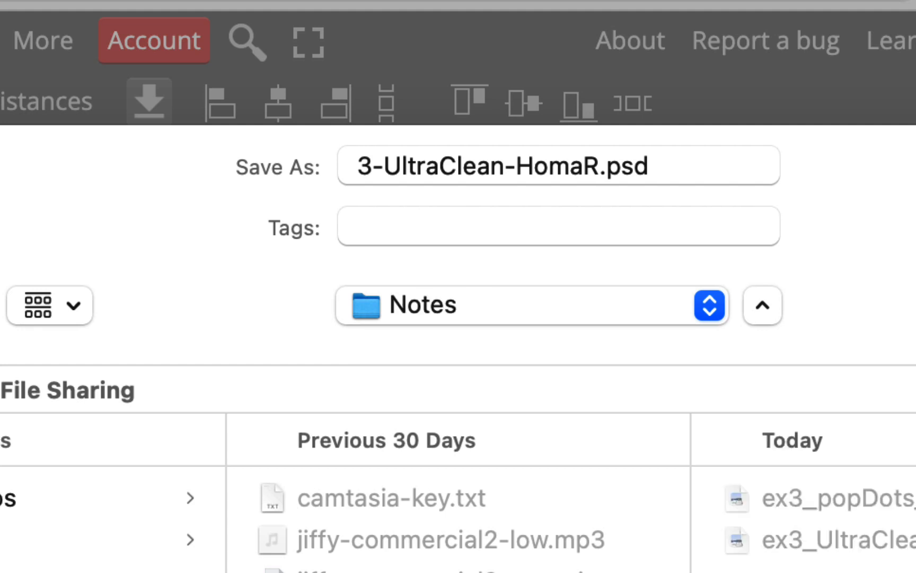
{"action": "scroll", "coordinate": [806, 551], "scroll_direction": "down", "scroll_amount": 10}
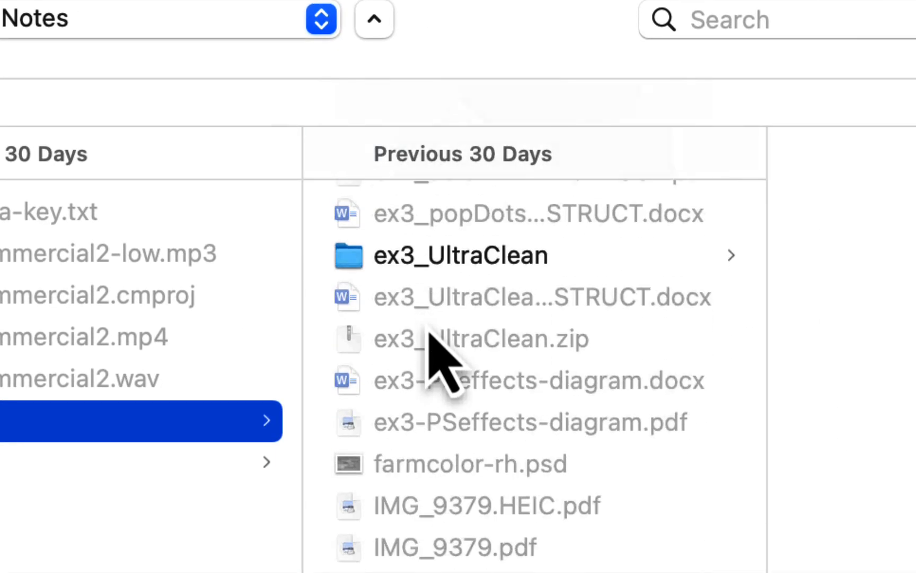
{"action": "left_click", "coordinate": [463, 228]}
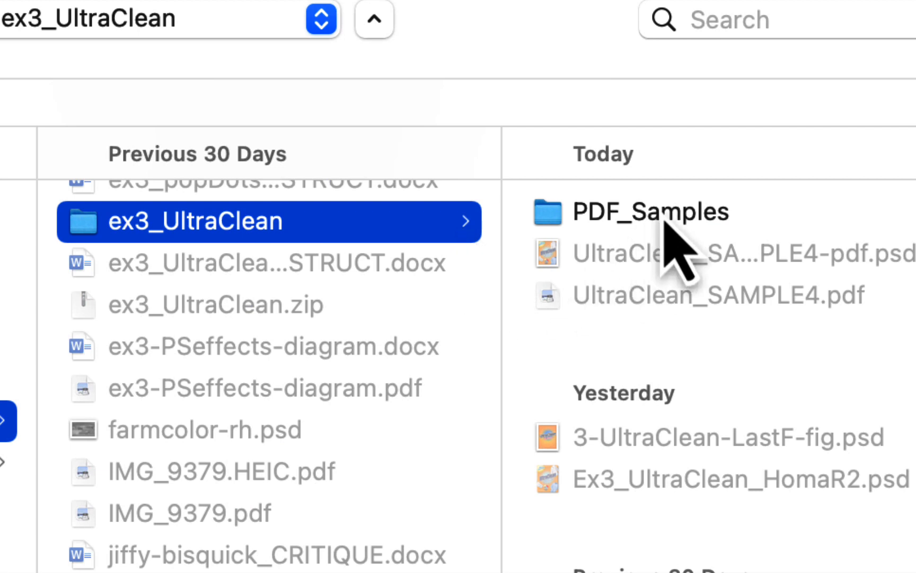
{"action": "scroll", "coordinate": [664, 233], "scroll_direction": "down", "scroll_amount": 1}
{"action": "scroll", "coordinate": [666, 233], "scroll_direction": "down", "scroll_amount": 3}
{"action": "scroll", "coordinate": [706, 398], "scroll_direction": "up", "scroll_amount": 5}
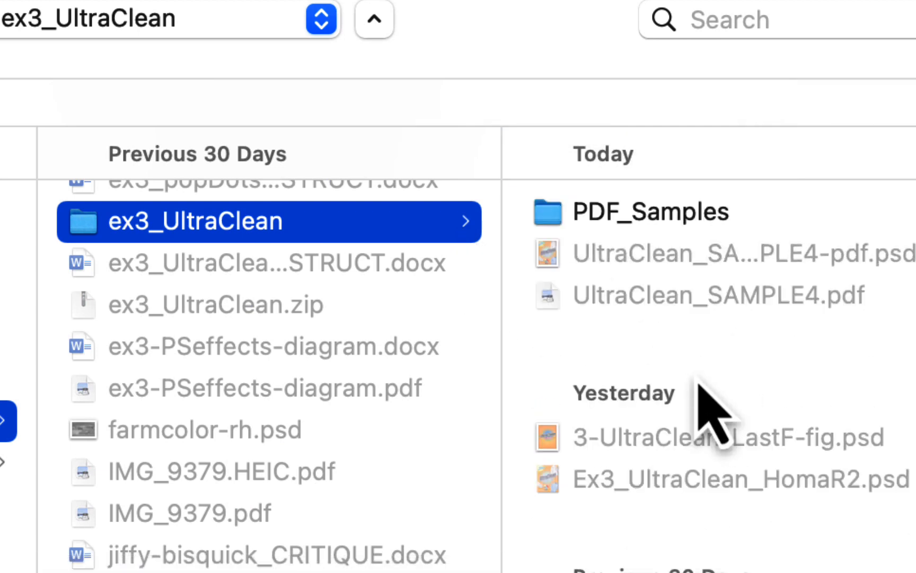
{"action": "scroll", "coordinate": [696, 403], "scroll_direction": "down", "scroll_amount": 2}
{"action": "scroll", "coordinate": [695, 403], "scroll_direction": "up", "scroll_amount": 2}
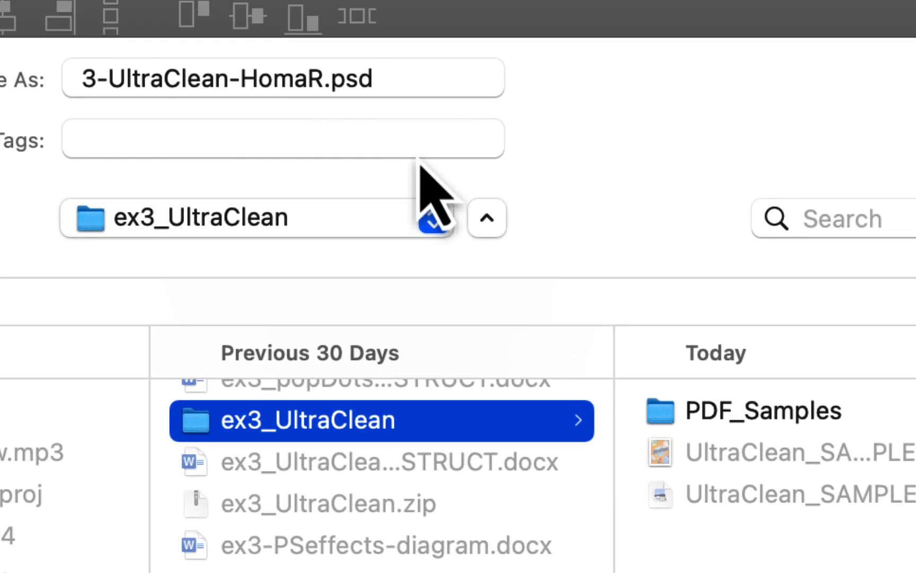
Add "-SP23" to the end of the file name before ".psd" and save the file.
{"action": "left_click", "coordinate": [318, 79]}
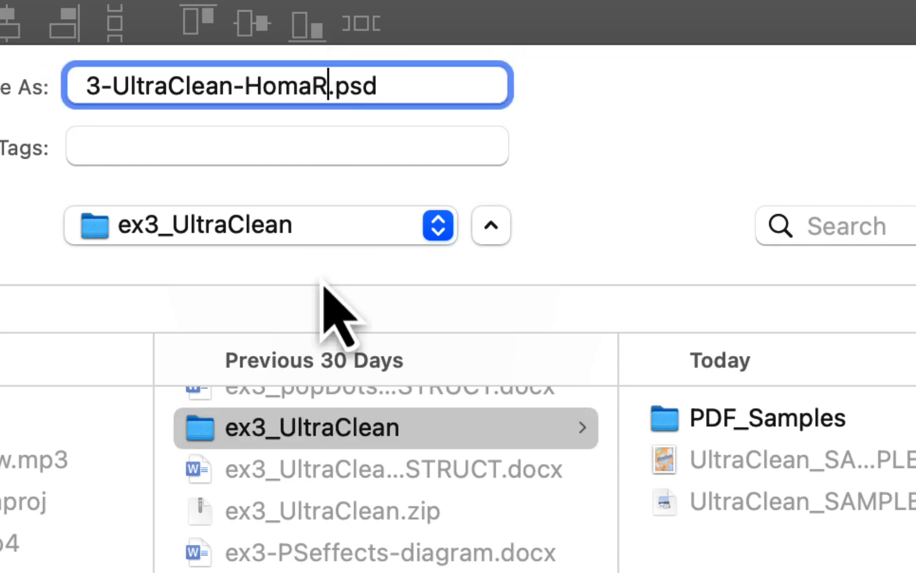
{"action": "type", "text": "SP23"}
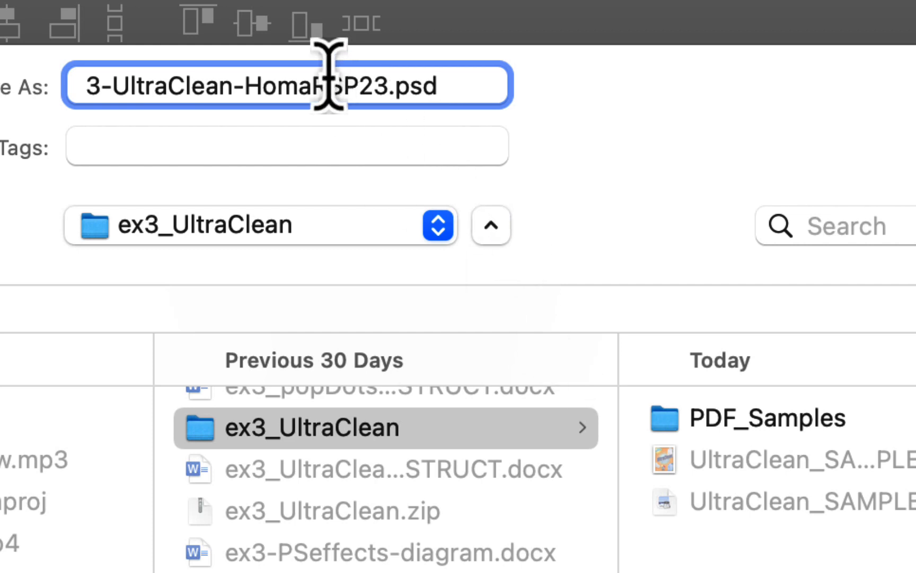
{"action": "type", "text": "-"}
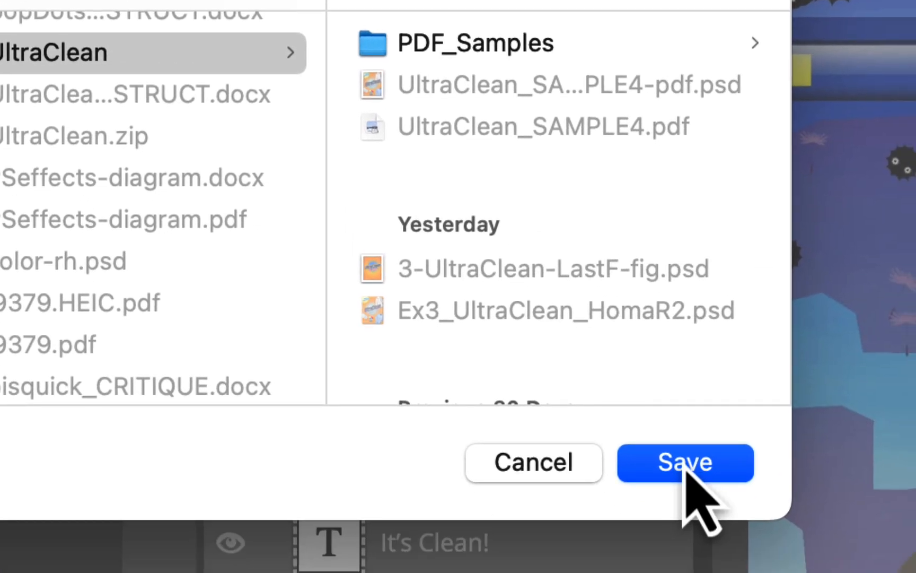
{"action": "left_click", "coordinate": [684, 465]}
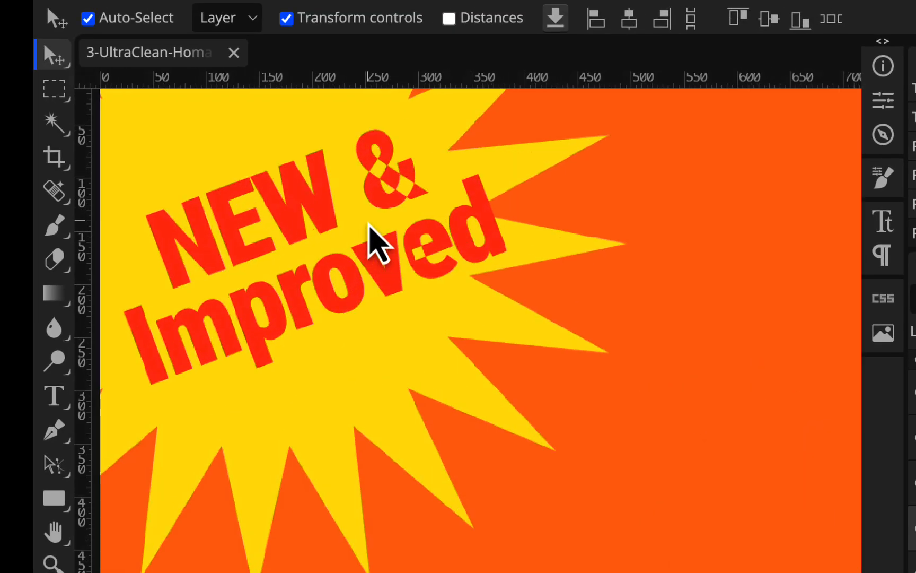
Examine the ampersand and letter shapes of the red "NEW & Improved" lettering up close.
{"action": "scroll", "coordinate": [368, 224], "scroll_direction": "up", "scroll_amount": 3}
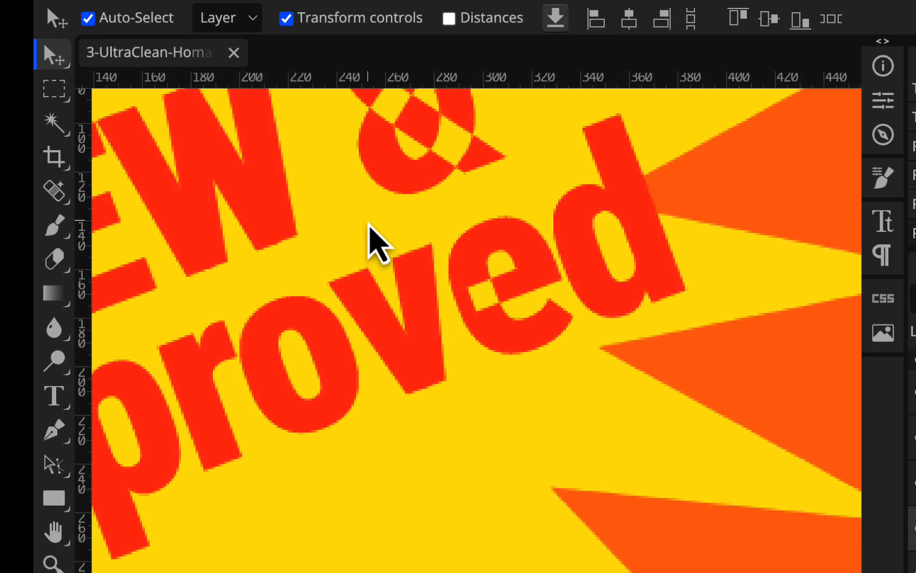
{"action": "scroll", "coordinate": [428, 188], "scroll_direction": "up", "scroll_amount": 3}
{"action": "scroll", "coordinate": [430, 191], "scroll_direction": "up", "scroll_amount": 3}
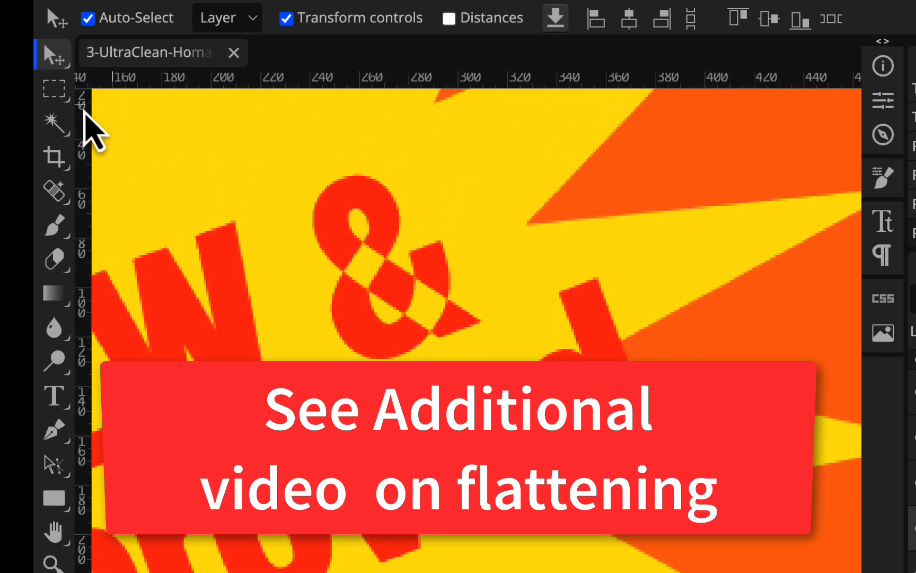
Select the checkered overlap area inside the red ampersand with the Magic Wand at a tolerance of 16.
{"action": "left_click", "coordinate": [53, 122]}
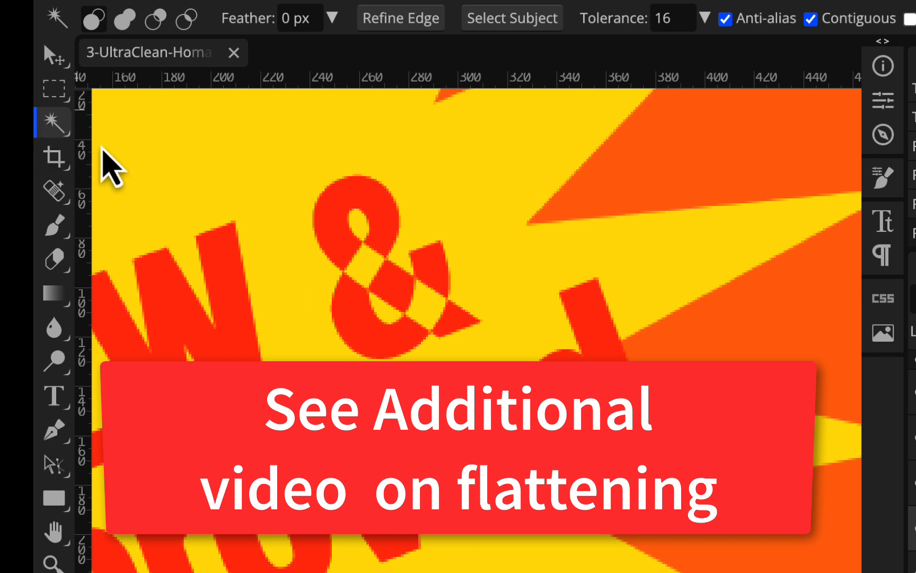
{"action": "left_click", "coordinate": [369, 258]}
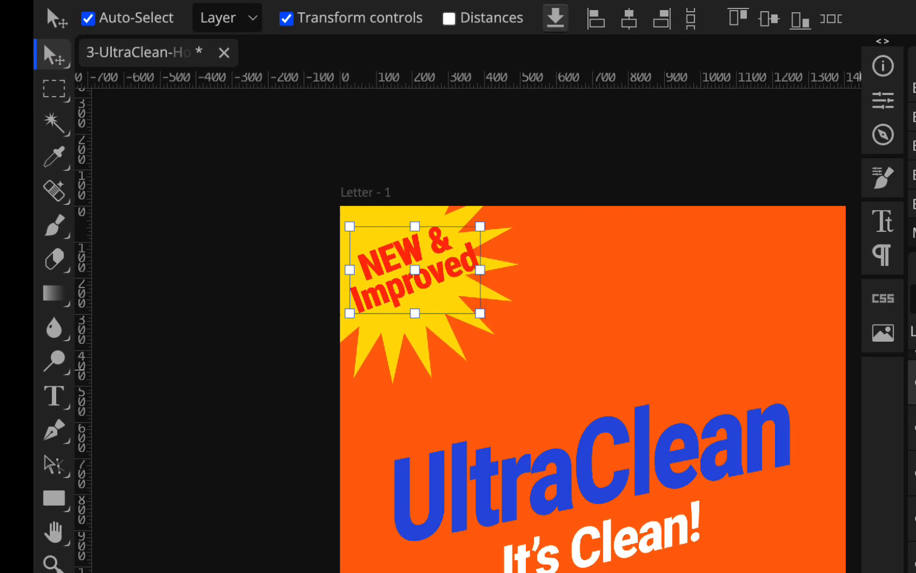
Add a Stroke layer style to the "NEW & Improved" lettering and bring the lettering into view beside the style settings.
{"action": "left_click", "coordinate": [211, 2]}
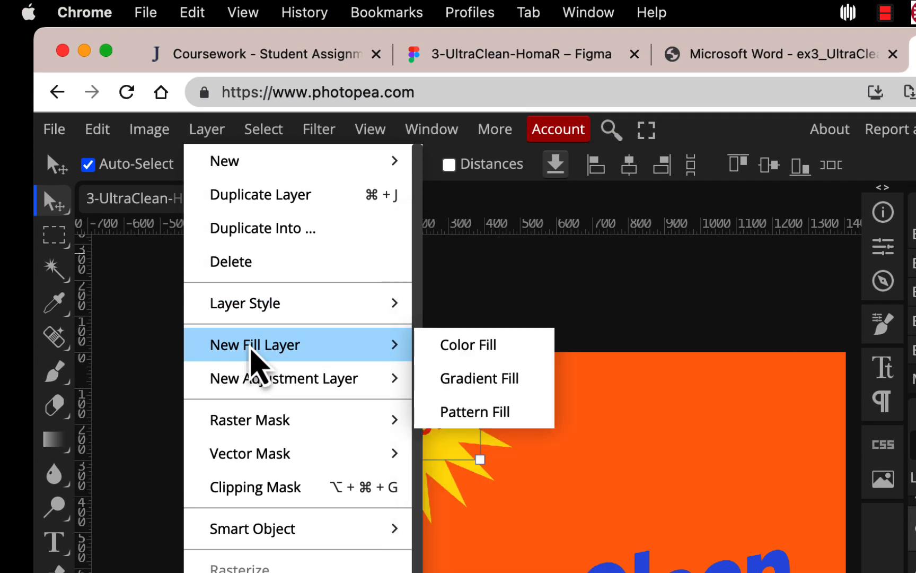
{"action": "mouse_move", "coordinate": [260, 159]}
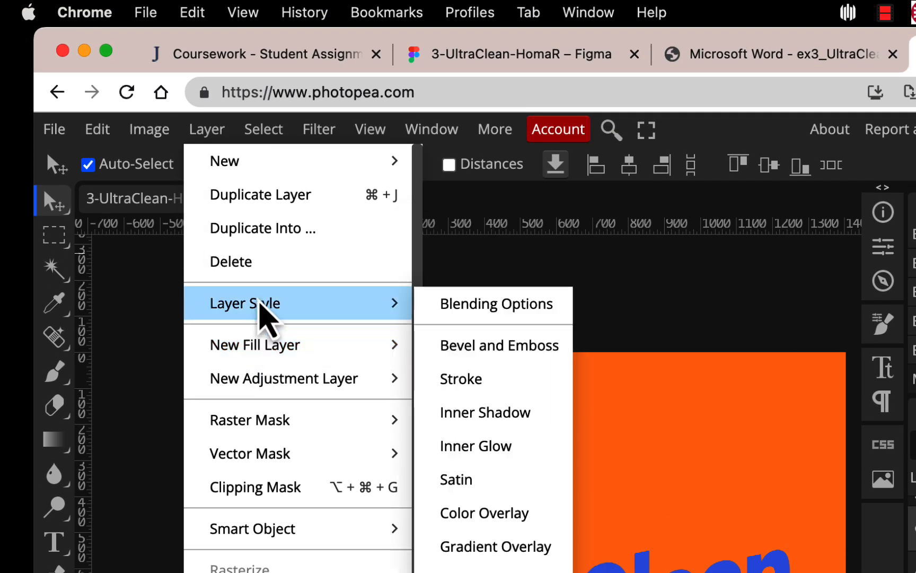
{"action": "left_click", "coordinate": [455, 378]}
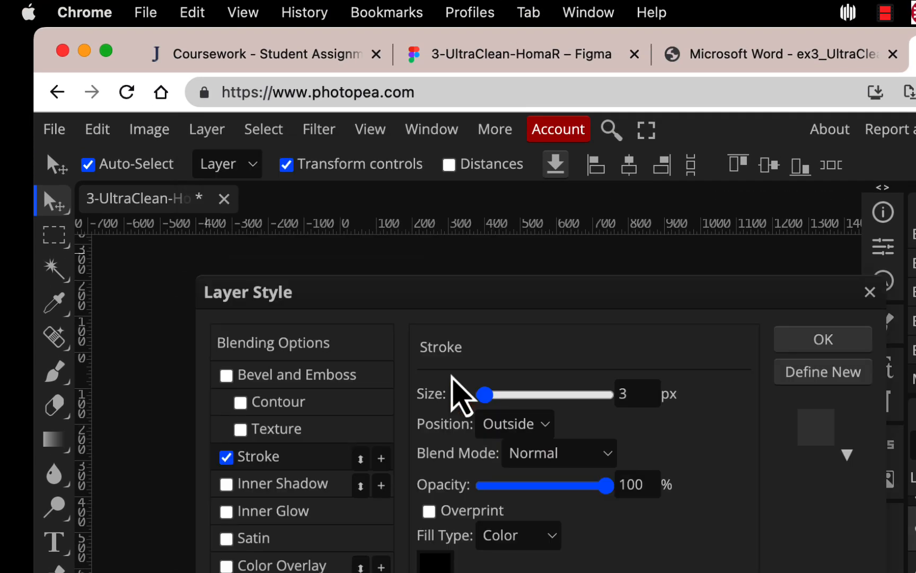
{"action": "left_click_drag", "start_coordinate": [501, 299], "coordinate": [847, 319]}
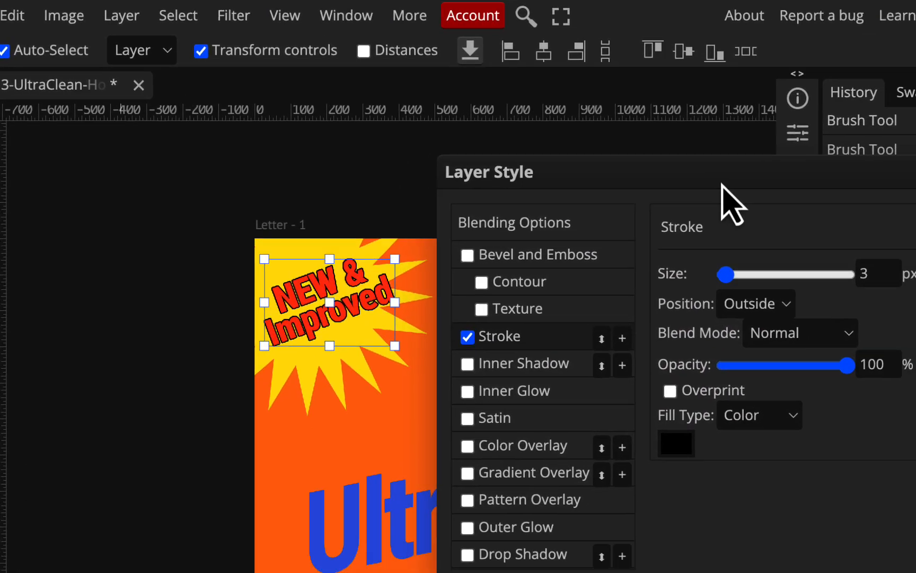
{"action": "scroll", "coordinate": [313, 330], "scroll_direction": "up", "scroll_amount": 5}
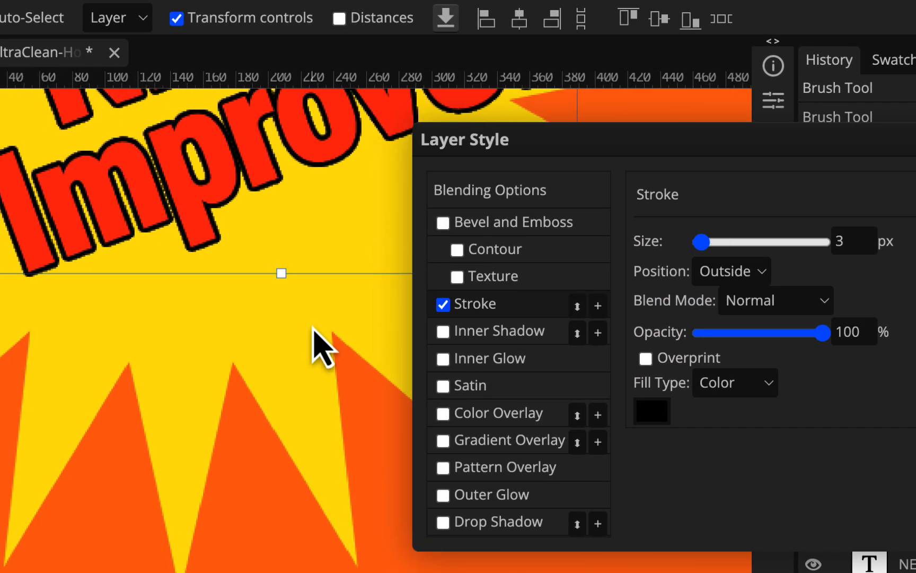
{"action": "scroll", "coordinate": [312, 328], "scroll_direction": "up", "scroll_amount": 5}
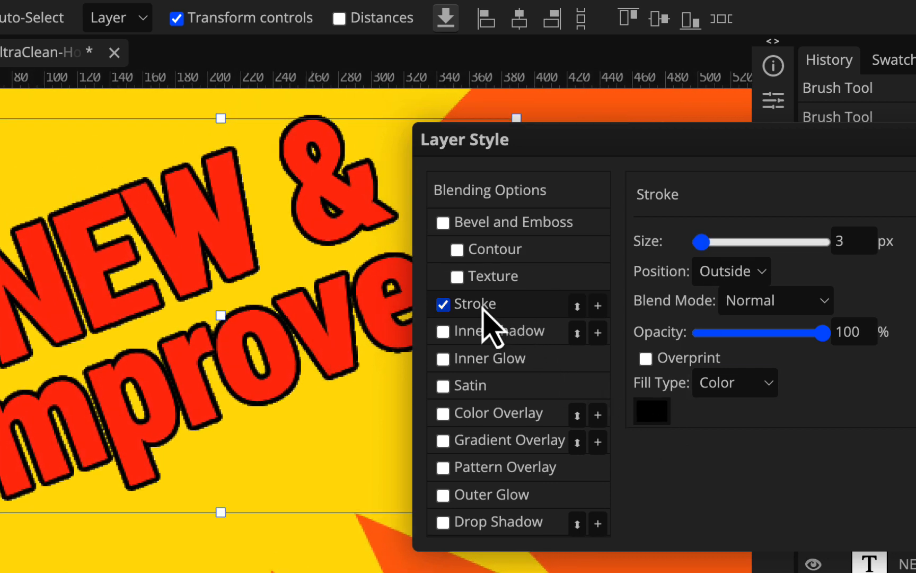
Change the stroke colour of the lettering to near-white fdfdfd and set its size to 5 px.
{"action": "left_click", "coordinate": [657, 416]}
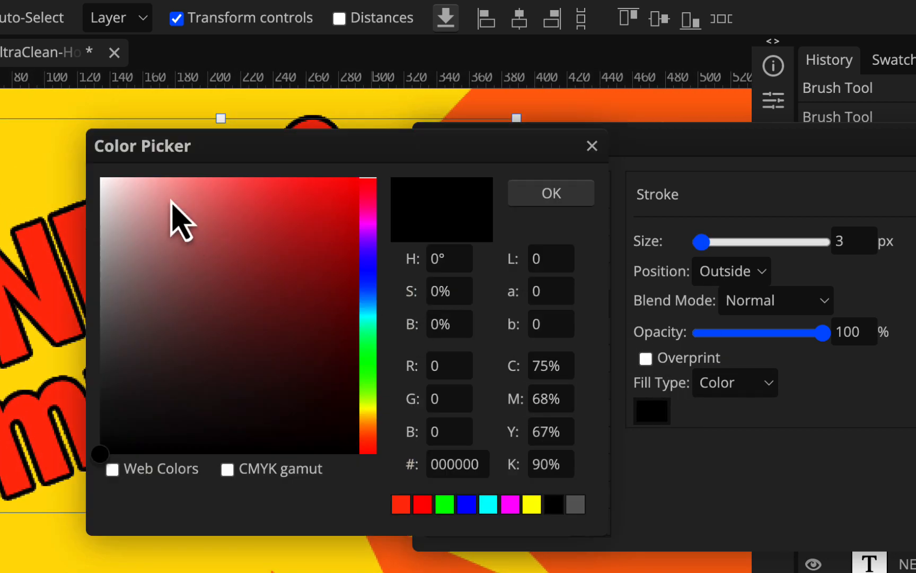
{"action": "left_click", "coordinate": [100, 181]}
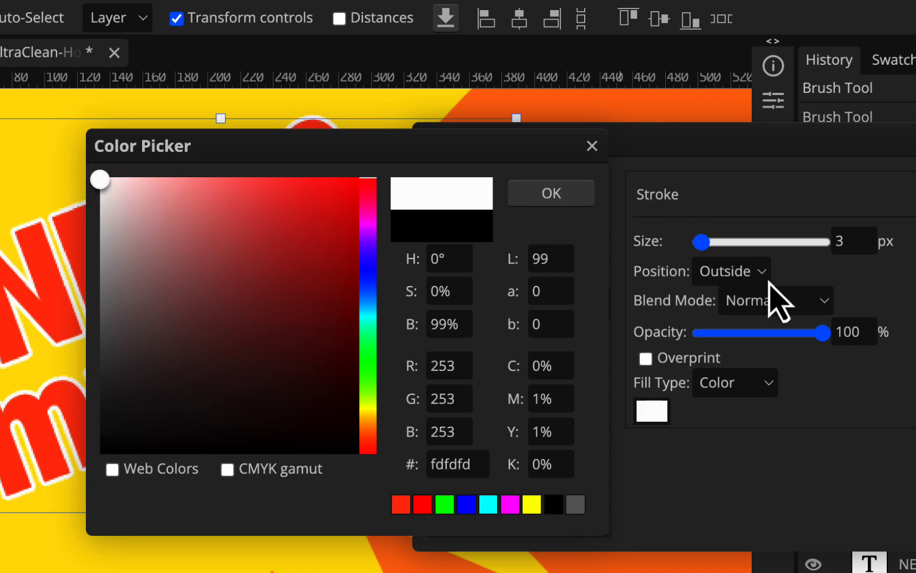
{"action": "left_click", "coordinate": [552, 193]}
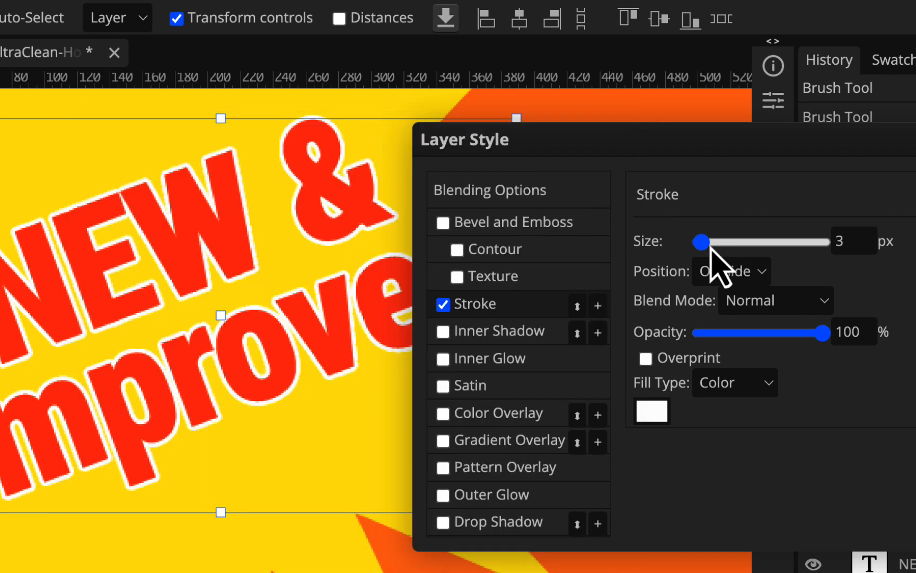
{"action": "left_click_drag", "start_coordinate": [705, 245], "coordinate": [705, 245]}
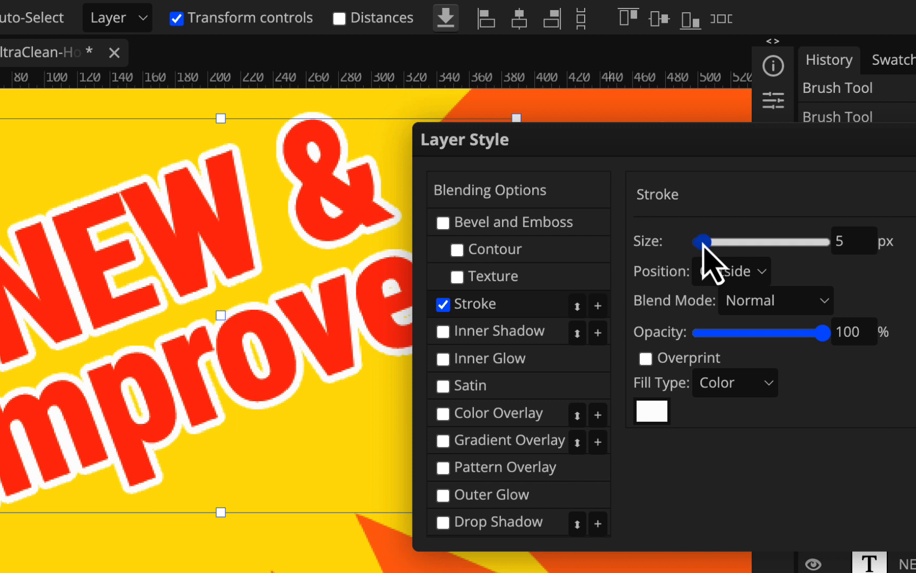
Add a drop shadow to the lettering with the global angle turned off, distance 12 px and size 8 px.
{"action": "left_click", "coordinate": [525, 523]}
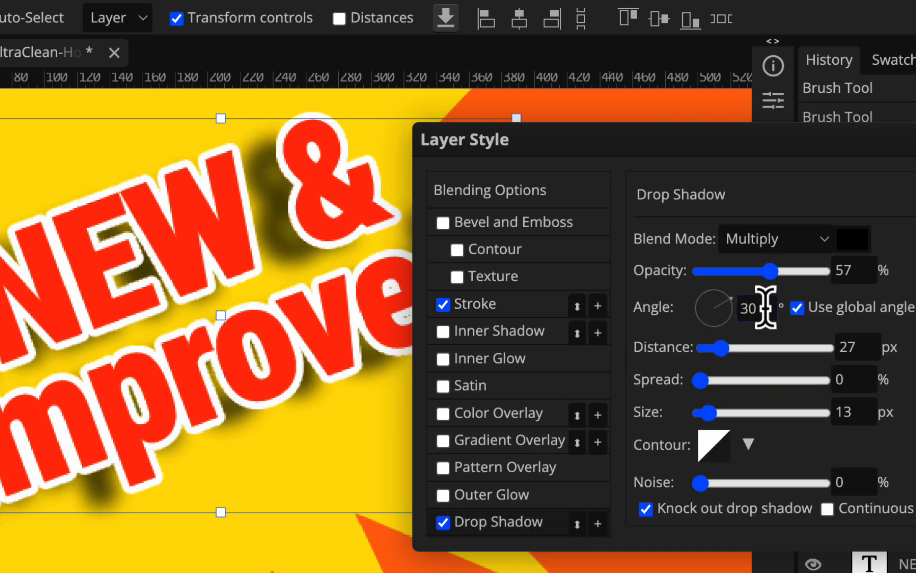
{"action": "left_click", "coordinate": [797, 308]}
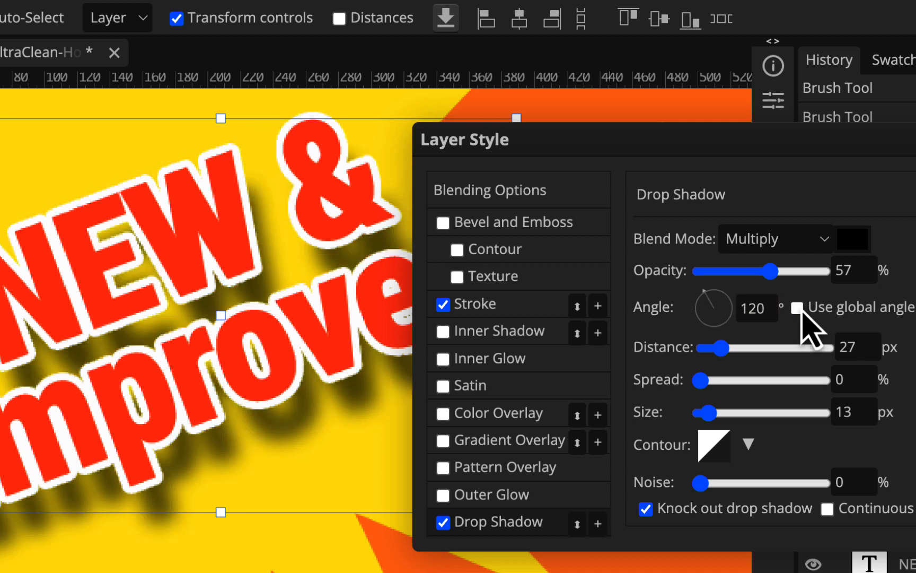
{"action": "left_click_drag", "start_coordinate": [721, 352], "coordinate": [712, 354]}
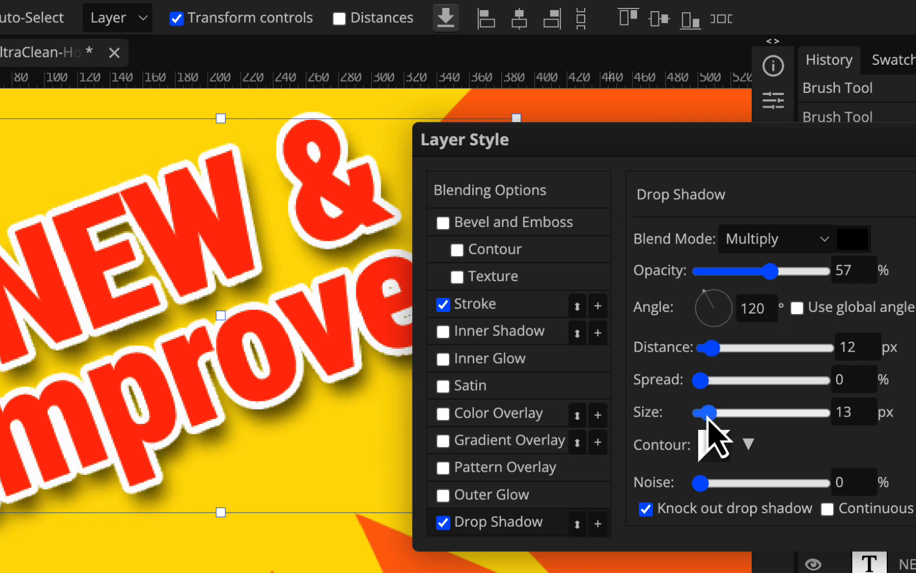
{"action": "left_click_drag", "start_coordinate": [707, 413], "coordinate": [705, 414]}
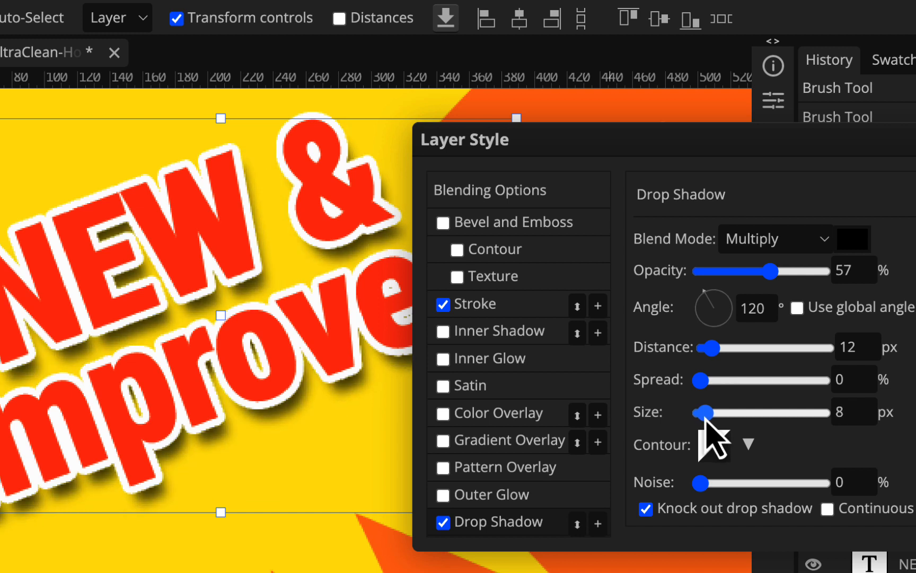
Set the drop shadow's angle to 153° and its size to 12 px, and apply the layer style.
{"action": "mouse_move", "coordinate": [707, 293]}
{"action": "left_mouse_down"}
{"action": "mouse_move", "coordinate": [716, 297]}
{"action": "mouse_move", "coordinate": [699, 310]}
{"action": "mouse_move", "coordinate": [694, 299]}
{"action": "mouse_move", "coordinate": [702, 303]}
{"action": "left_mouse_up"}
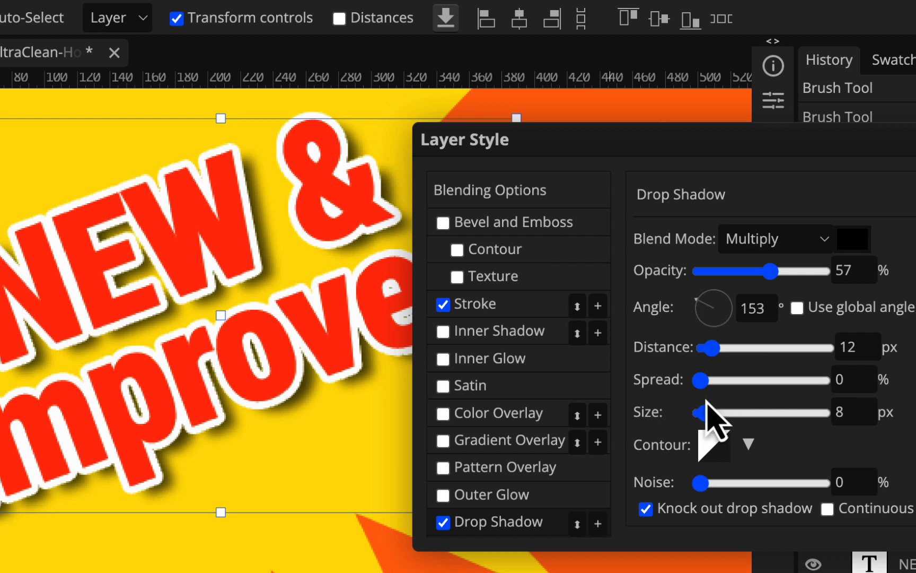
{"action": "mouse_move", "coordinate": [709, 417]}
{"action": "left_mouse_down"}
{"action": "mouse_move", "coordinate": [694, 419]}
{"action": "mouse_move", "coordinate": [719, 417]}
{"action": "mouse_move", "coordinate": [709, 416]}
{"action": "left_mouse_up"}
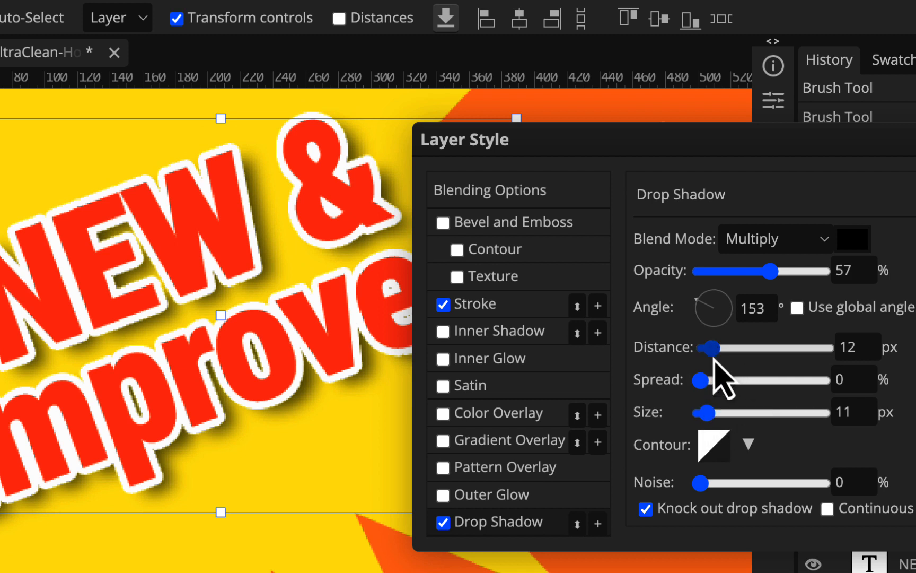
{"action": "left_click", "coordinate": [709, 415]}
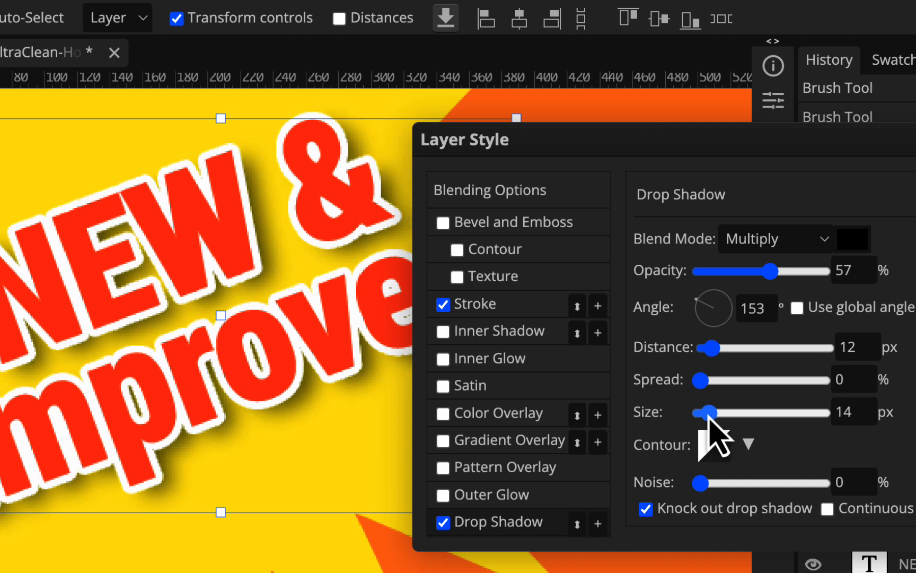
{"action": "scroll", "coordinate": [277, 423], "scroll_direction": "up", "scroll_amount": 3}
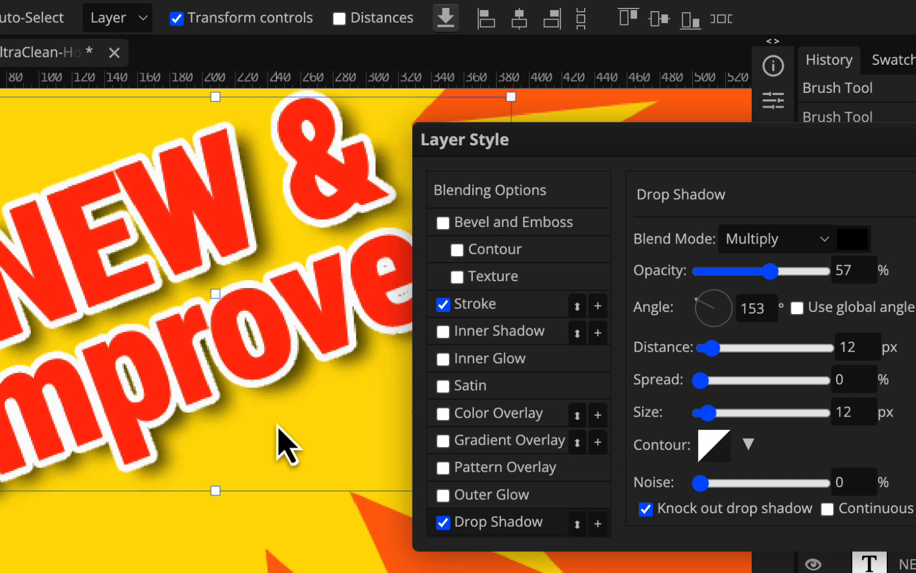
{"action": "scroll", "coordinate": [277, 423], "scroll_direction": "up", "scroll_amount": 1}
{"action": "scroll", "coordinate": [277, 423], "scroll_direction": "down", "scroll_amount": 2}
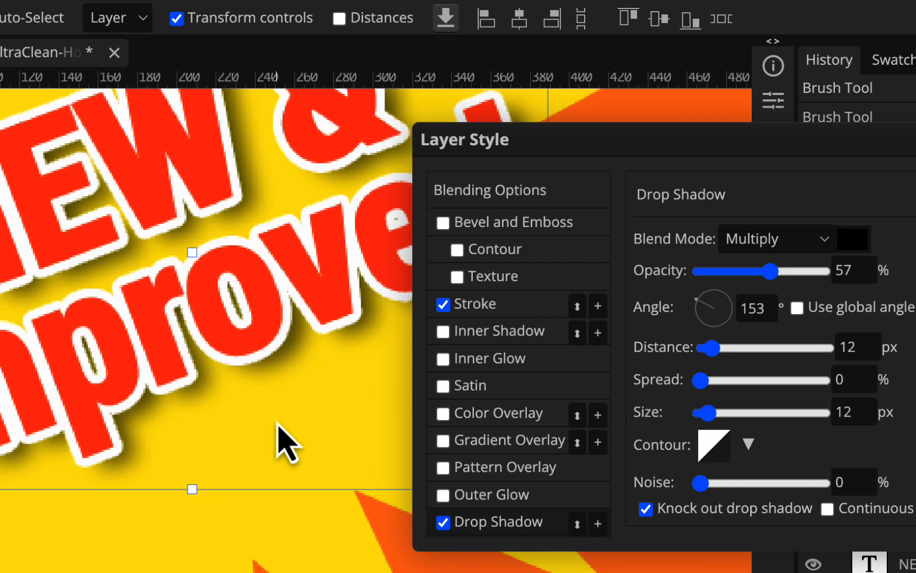
{"action": "scroll", "coordinate": [277, 423], "scroll_direction": "down", "scroll_amount": 5}
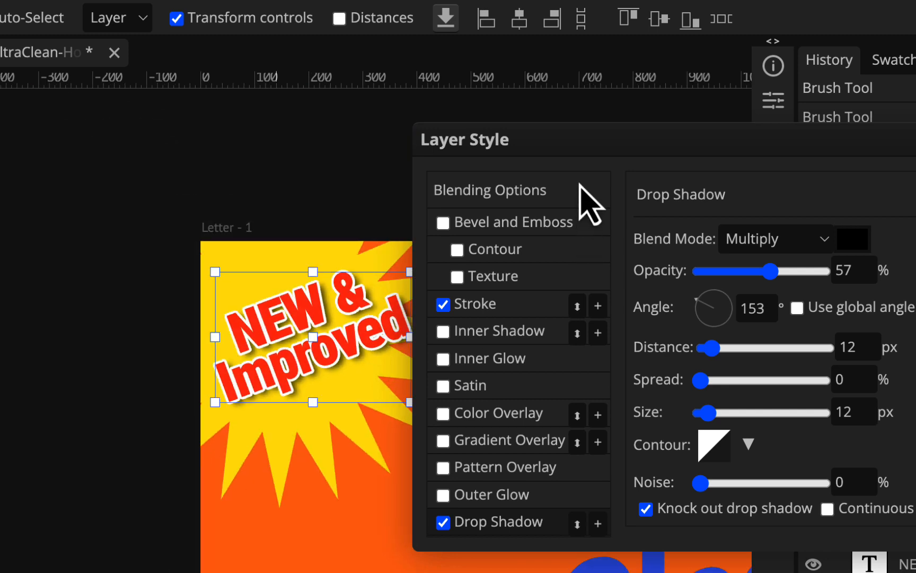
{"action": "left_click_drag", "start_coordinate": [579, 141], "coordinate": [796, 195]}
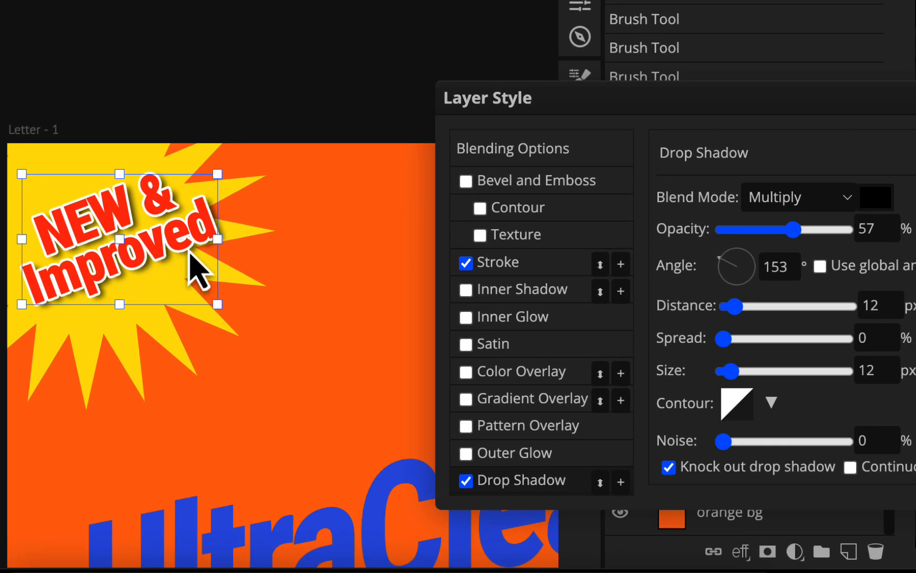
{"action": "left_click_drag", "start_coordinate": [778, 112], "coordinate": [620, 101]}
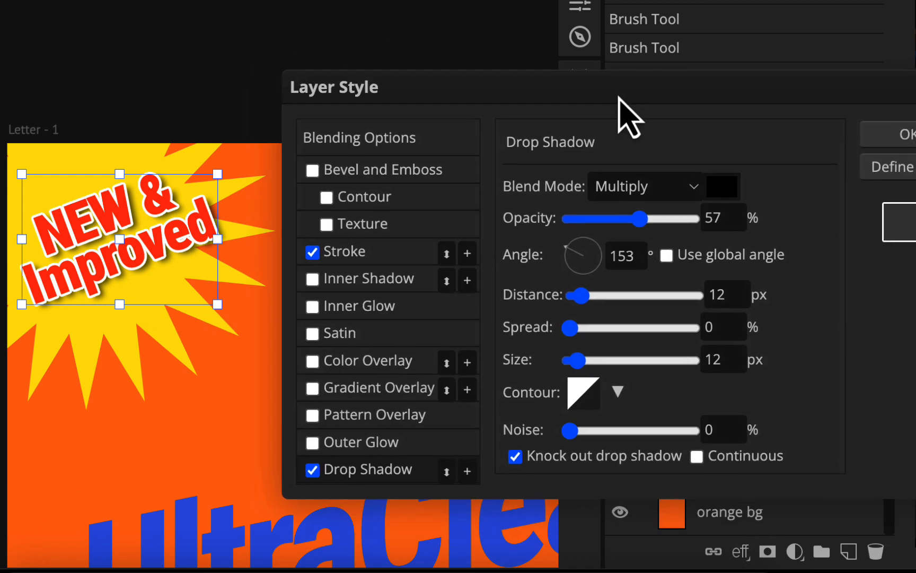
{"action": "left_click", "coordinate": [895, 137]}
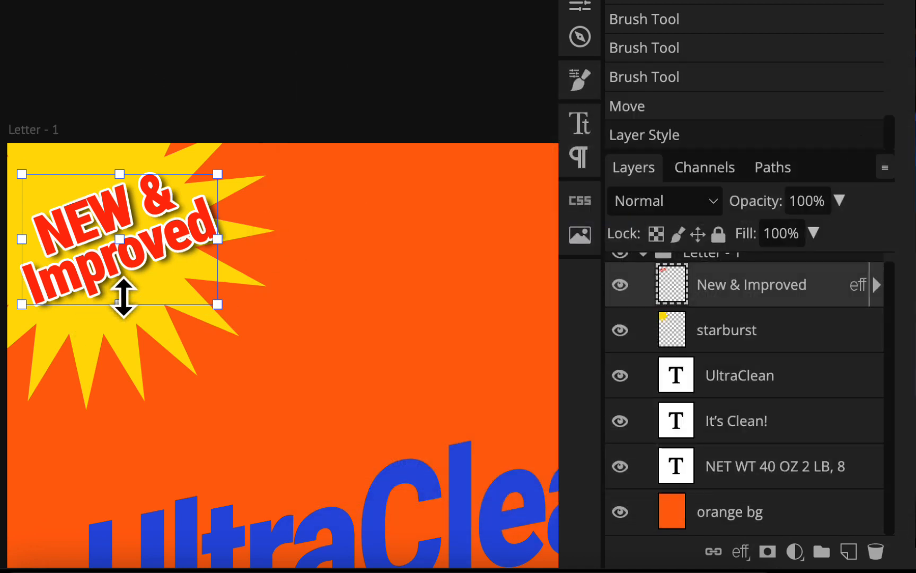
Enlarge the "NEW & Improved" lettering slightly, reposition it over the starburst's center and apply the transform.
{"action": "left_click_drag", "start_coordinate": [118, 303], "coordinate": [120, 317]}
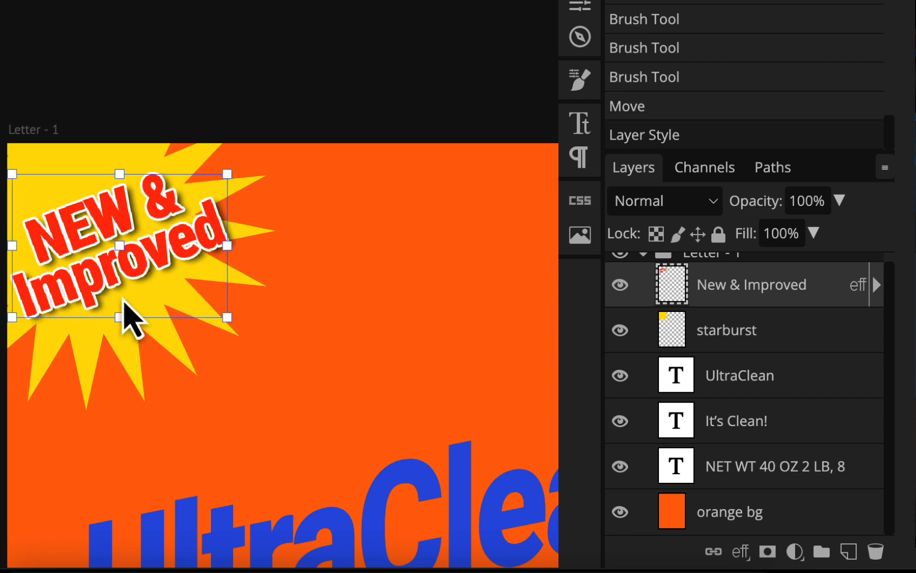
{"action": "left_click_drag", "start_coordinate": [135, 256], "coordinate": [141, 240]}
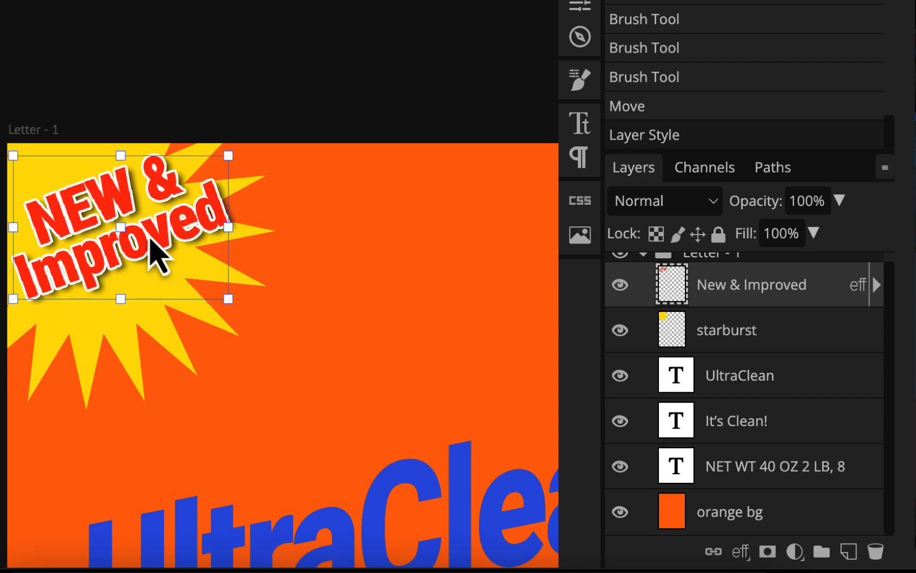
{"action": "mouse_move", "coordinate": [137, 255]}
{"action": "left_mouse_down"}
{"action": "mouse_move", "coordinate": [119, 262]}
{"action": "mouse_move", "coordinate": [118, 252]}
{"action": "mouse_move", "coordinate": [139, 248]}
{"action": "mouse_move", "coordinate": [149, 258]}
{"action": "left_mouse_up"}
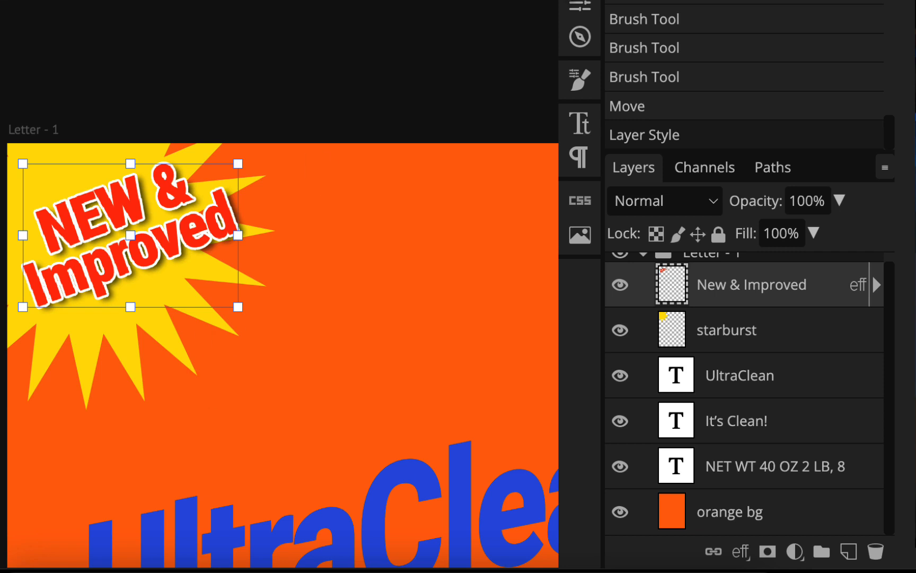
{"action": "key", "text": "Return"}
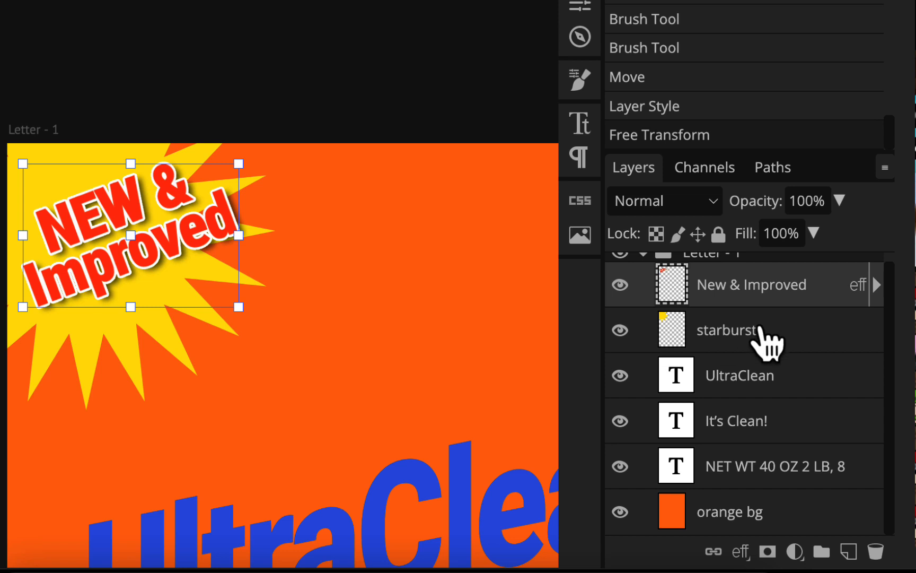
Shift the starburst slightly to the right, and nudge the "NEW & Improved" lettering slightly left and up over it.
{"action": "left_click", "coordinate": [768, 337]}
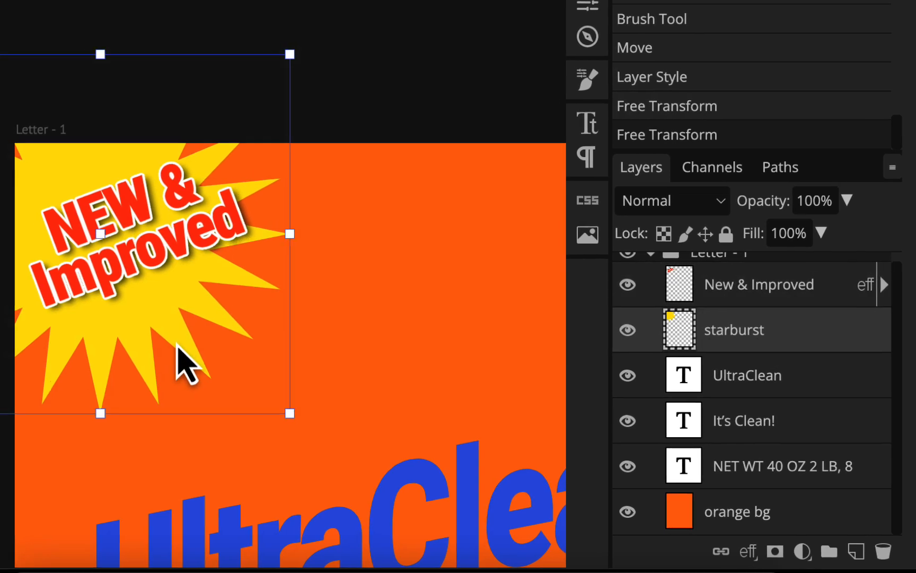
{"action": "left_click_drag", "start_coordinate": [241, 344], "coordinate": [239, 344]}
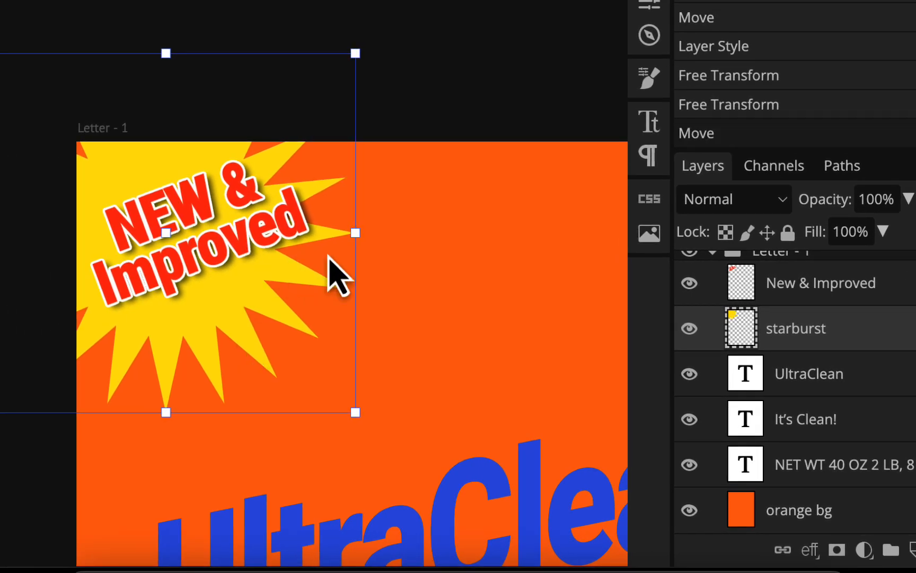
{"action": "left_click", "coordinate": [840, 289]}
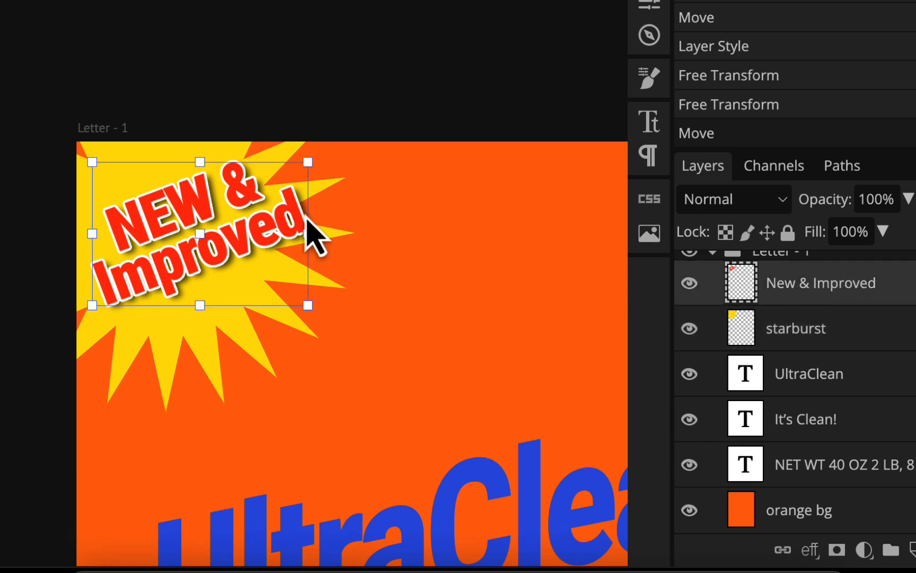
{"action": "left_click_drag", "start_coordinate": [302, 225], "coordinate": [274, 222]}
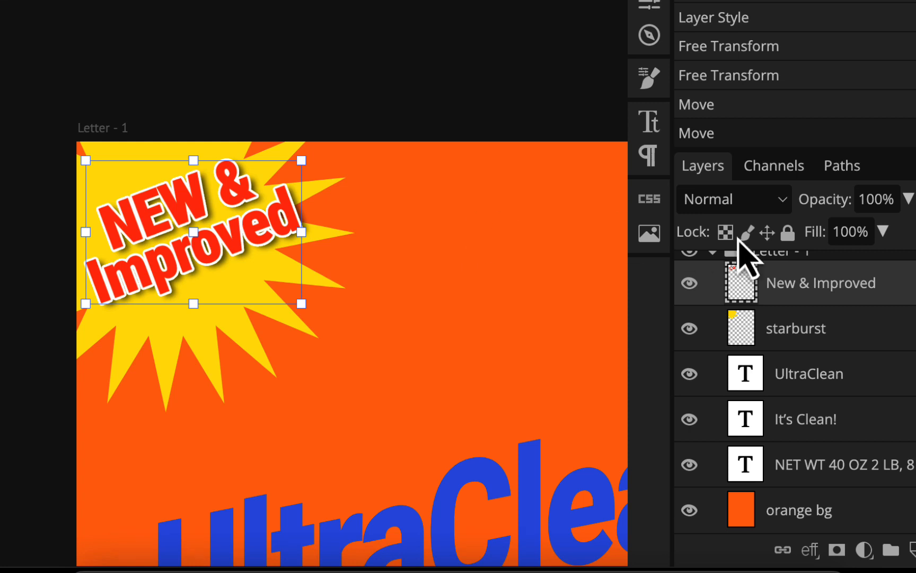
Add a Stroke layer style to the starburst layer.
{"action": "left_click", "coordinate": [801, 334]}
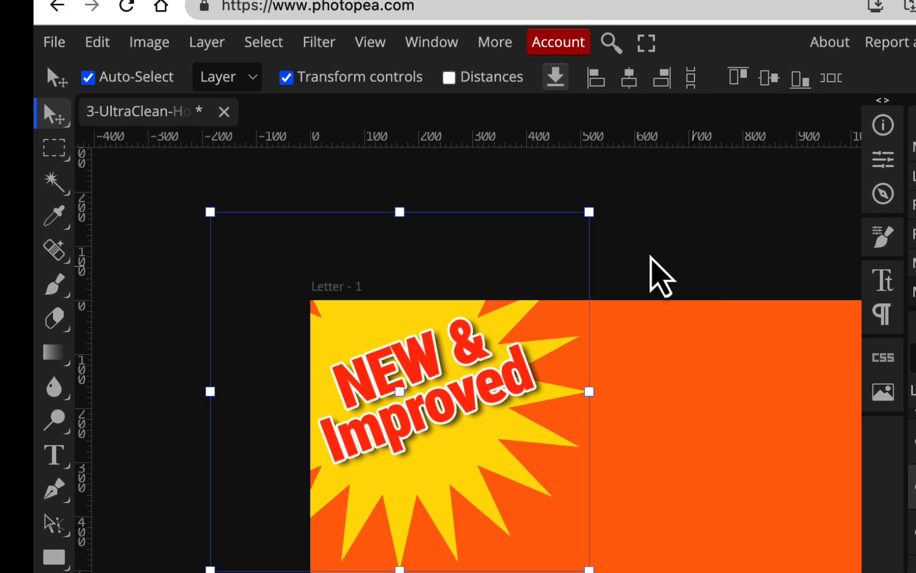
{"action": "left_click", "coordinate": [207, 43]}
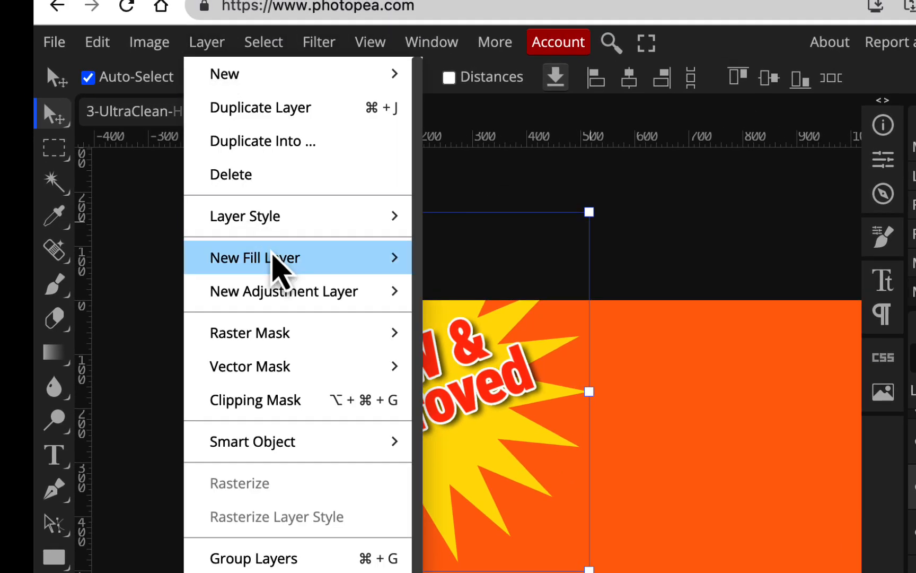
{"action": "mouse_move", "coordinate": [272, 256]}
{"action": "mouse_move", "coordinate": [274, 215]}
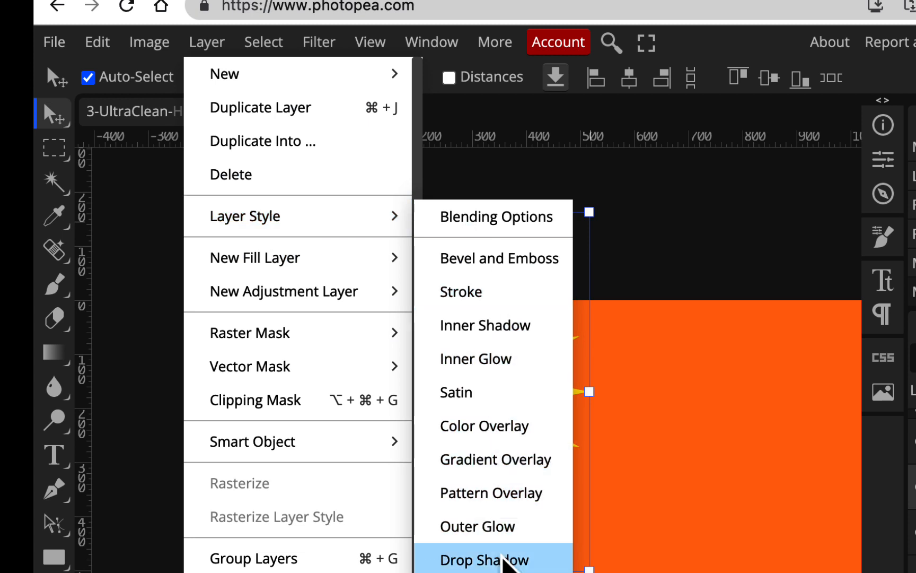
{"action": "left_click", "coordinate": [498, 302]}
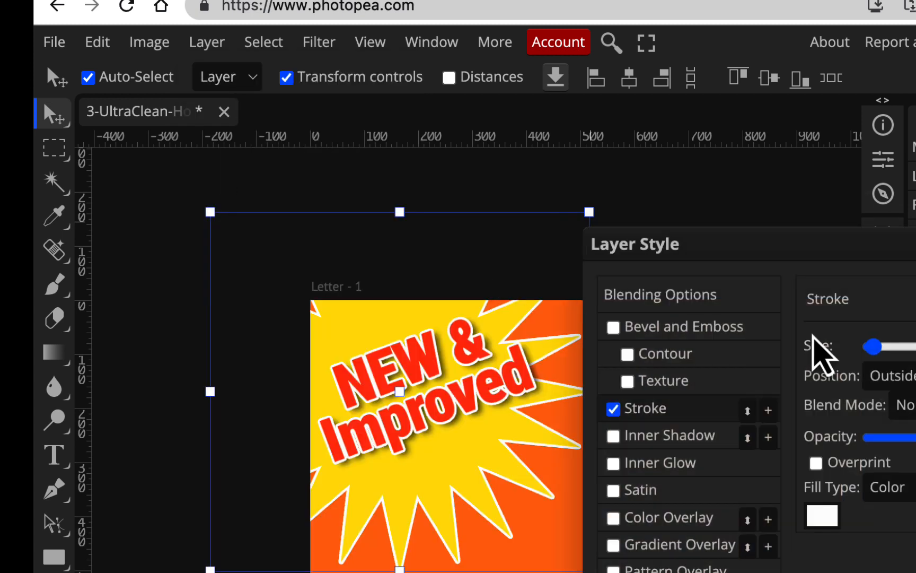
Set the starburst stroke's color to bright green, a6fa66.
{"action": "left_click", "coordinate": [823, 512]}
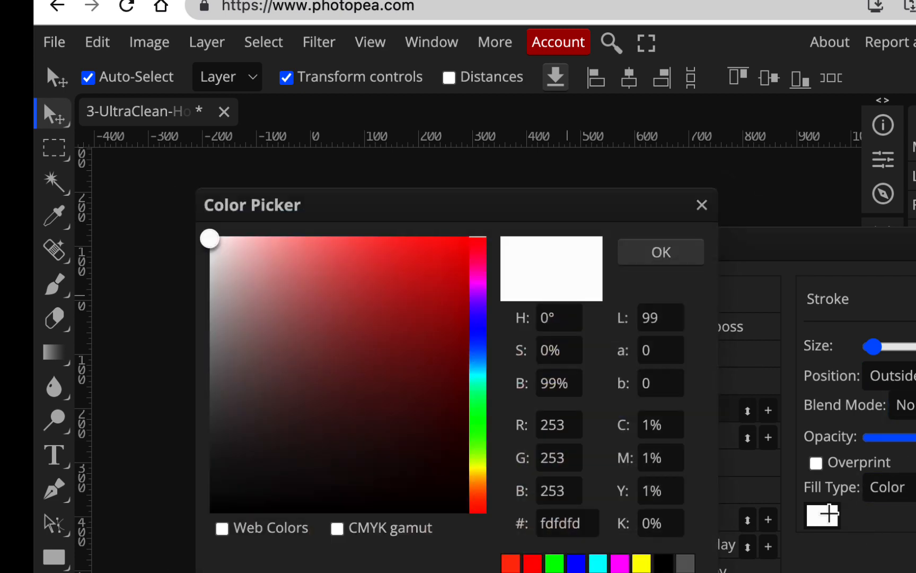
{"action": "left_click", "coordinate": [479, 418]}
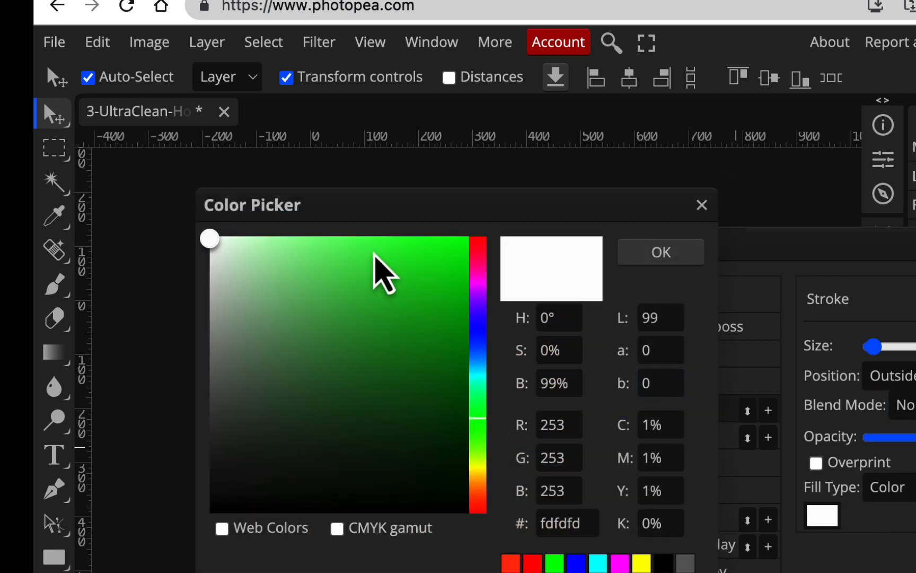
{"action": "left_click_drag", "start_coordinate": [373, 254], "coordinate": [364, 242]}
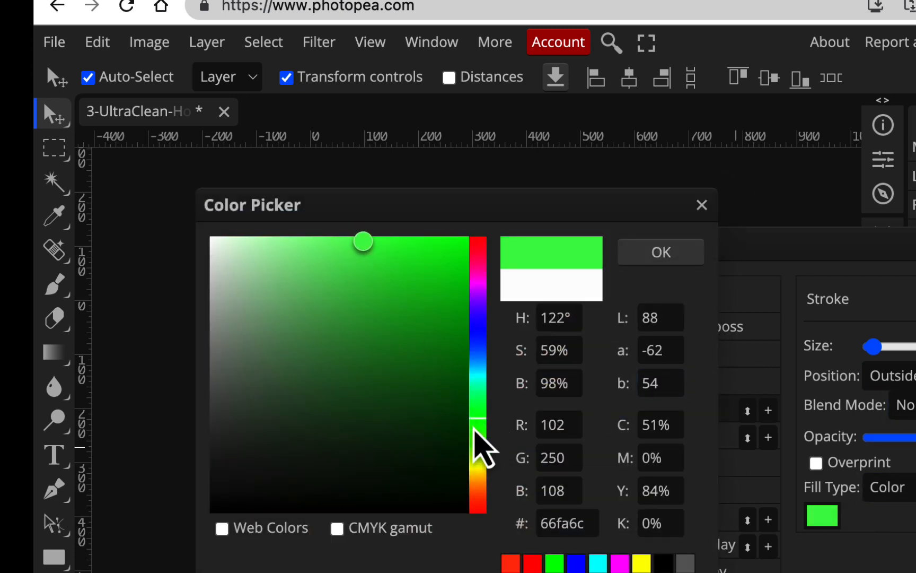
{"action": "mouse_move", "coordinate": [473, 429]}
{"action": "left_mouse_down"}
{"action": "mouse_move", "coordinate": [475, 452]}
{"action": "mouse_move", "coordinate": [476, 440]}
{"action": "left_mouse_up"}
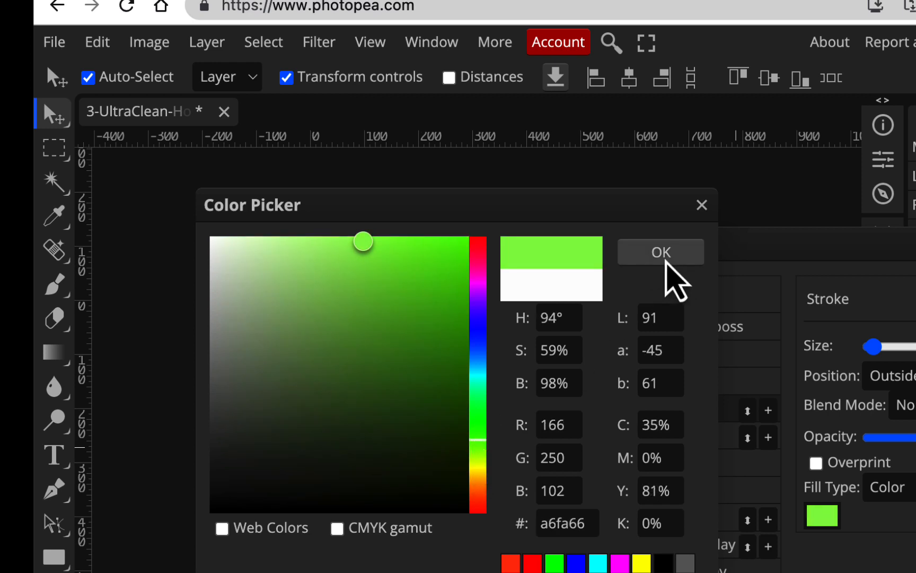
{"action": "left_click", "coordinate": [663, 253]}
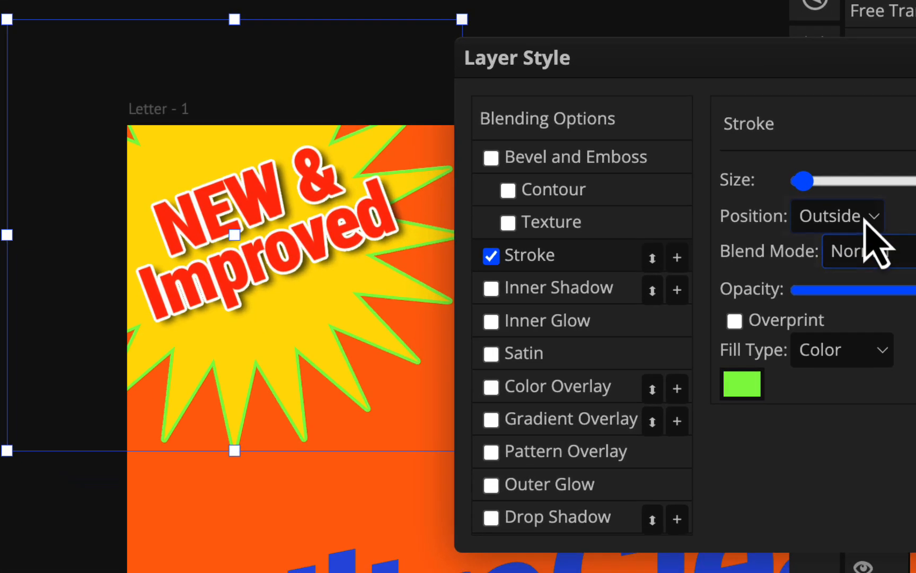
Set the starburst stroke's position to Inside and its size to 14 px.
{"action": "left_click", "coordinate": [867, 222]}
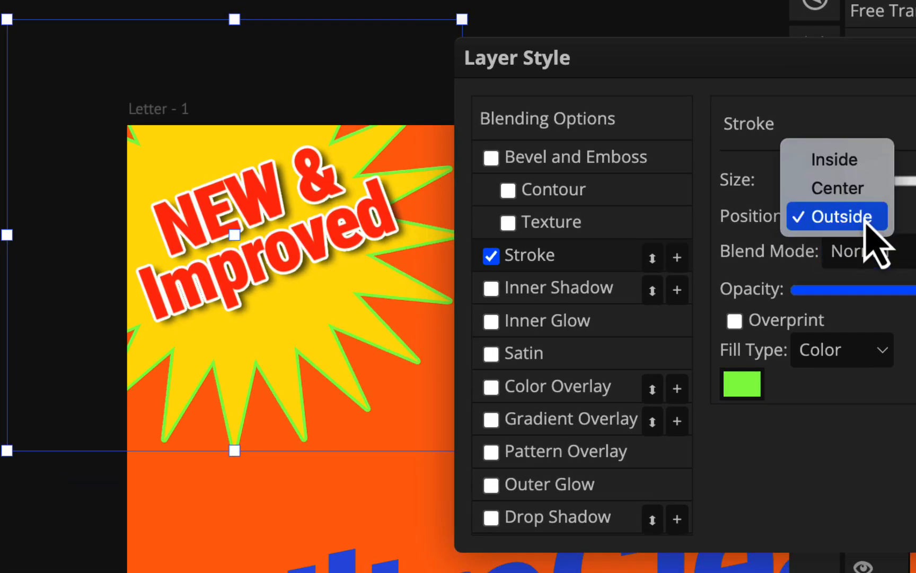
{"action": "left_click", "coordinate": [870, 169]}
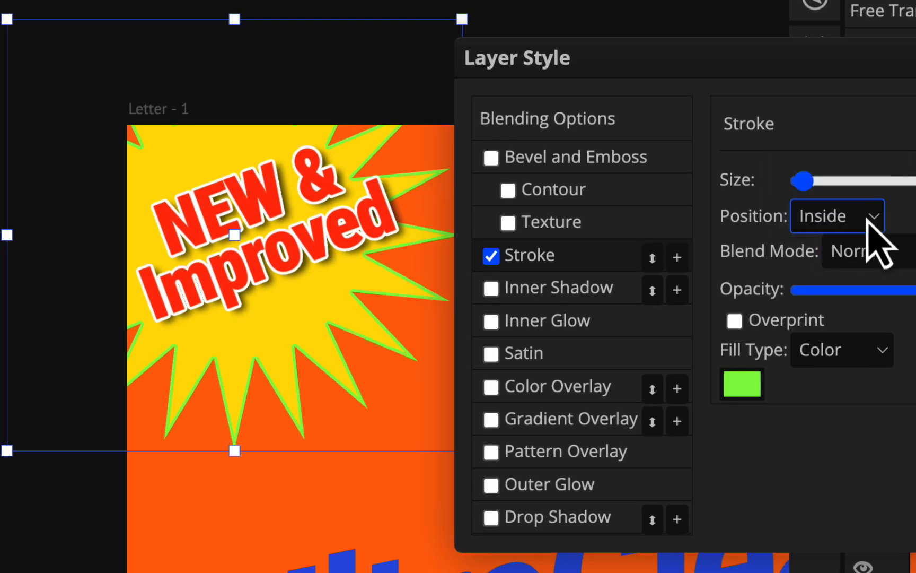
{"action": "mouse_move", "coordinate": [810, 182]}
{"action": "left_mouse_down"}
{"action": "mouse_move", "coordinate": [821, 182]}
{"action": "mouse_move", "coordinate": [808, 181]}
{"action": "left_mouse_up"}
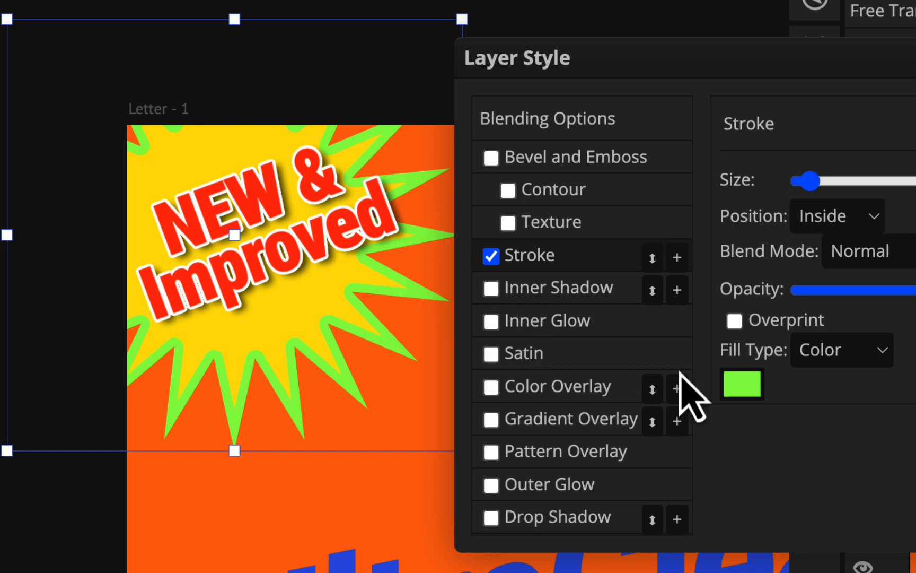
Change the starburst stroke's color to blue, 3e69e0.
{"action": "left_click", "coordinate": [753, 373]}
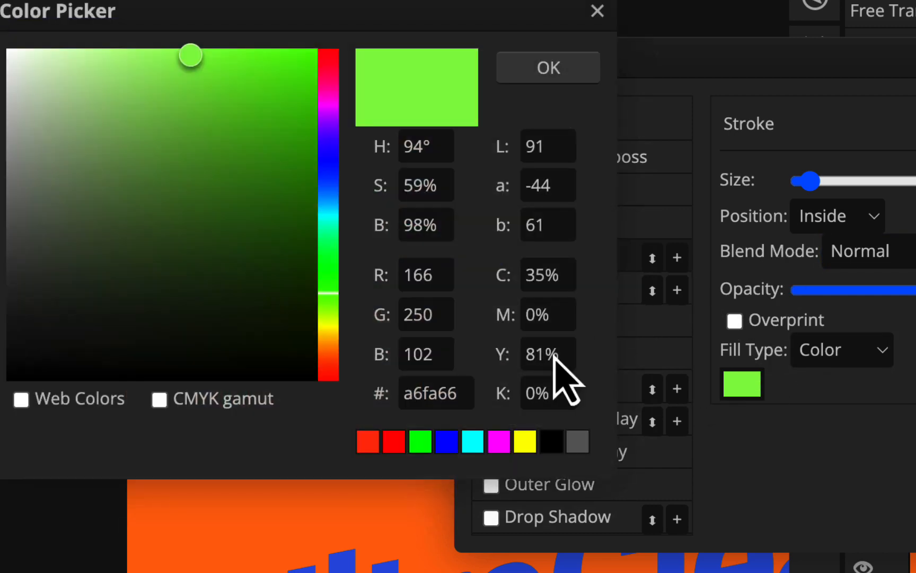
{"action": "left_click", "coordinate": [449, 442]}
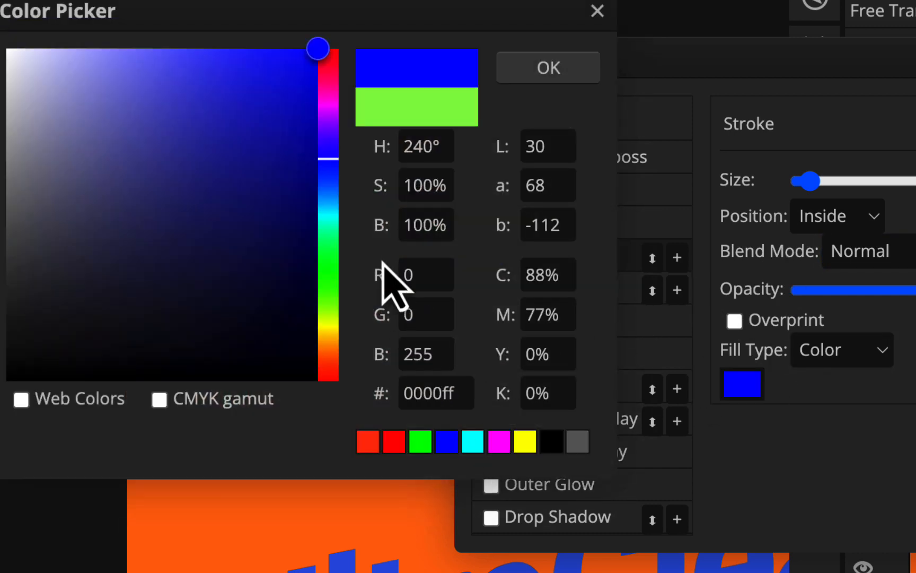
{"action": "left_click", "coordinate": [549, 71]}
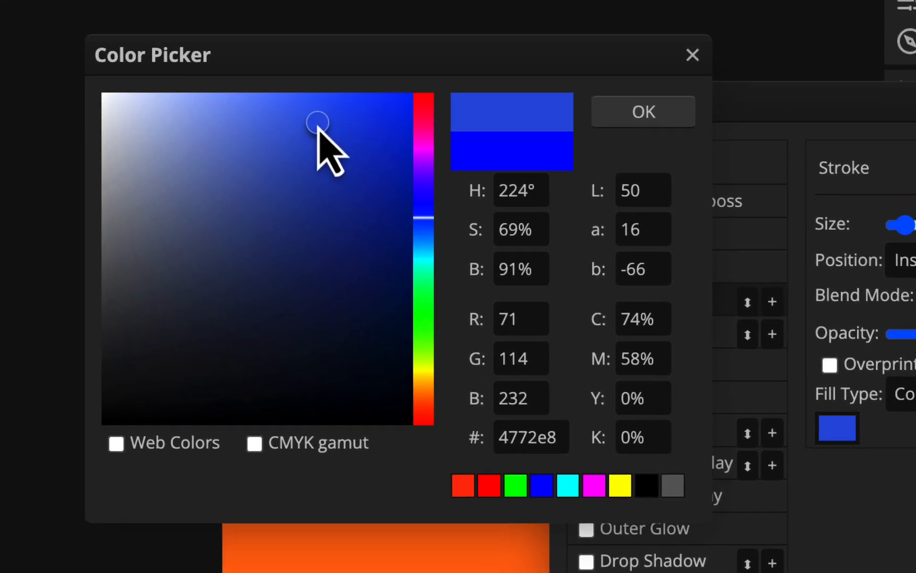
{"action": "left_click", "coordinate": [317, 125]}
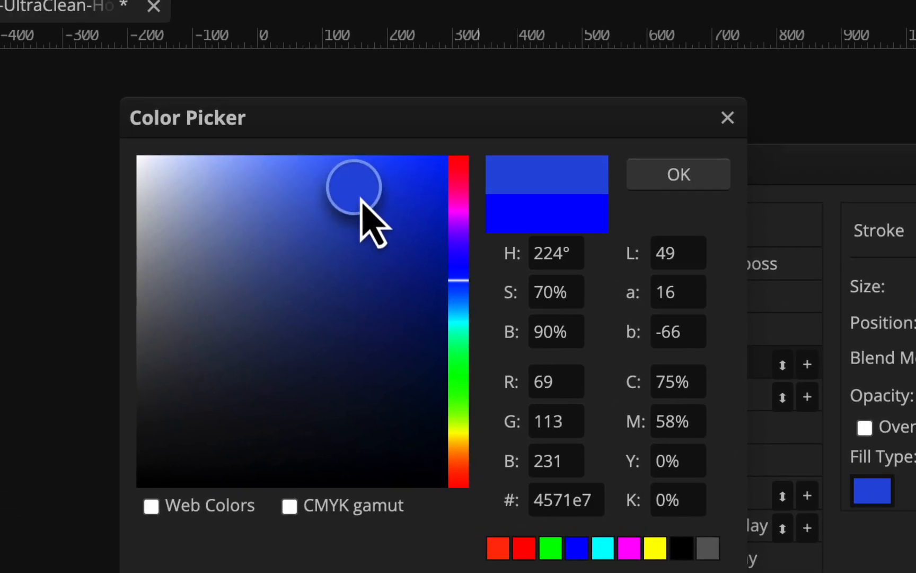
{"action": "left_click", "coordinate": [361, 197]}
{"action": "left_click", "coordinate": [674, 175]}
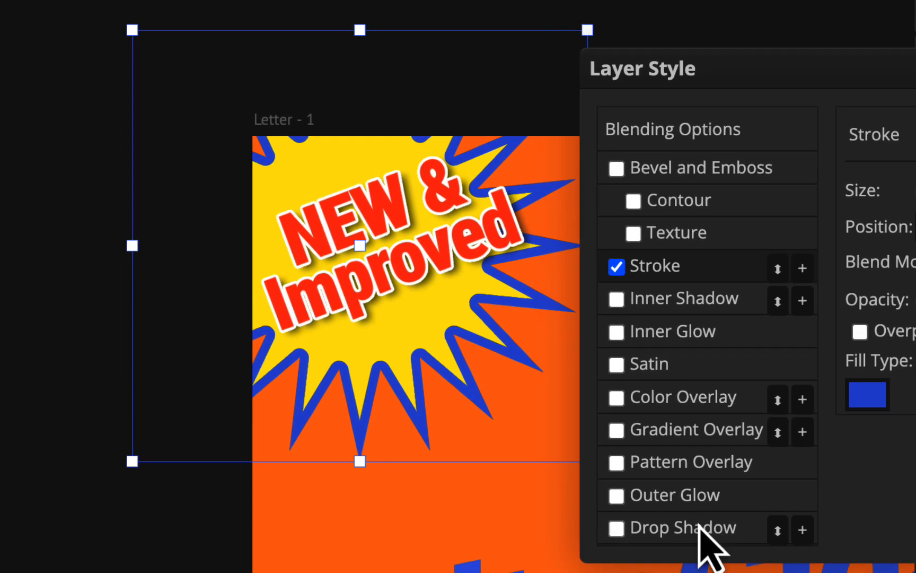
Add a drop shadow to the starburst and set its opacity to 43%.
{"action": "left_click", "coordinate": [700, 527]}
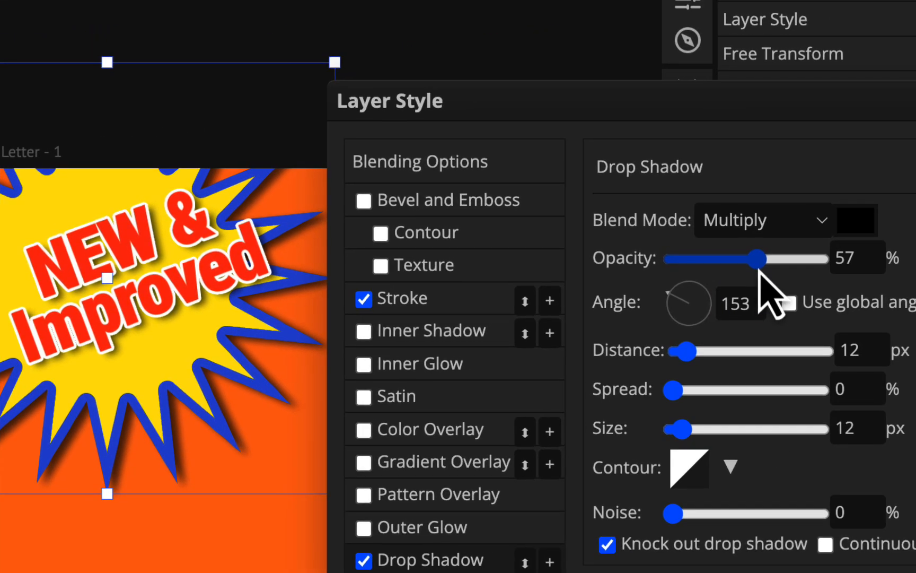
{"action": "left_click_drag", "start_coordinate": [746, 269], "coordinate": [737, 266]}
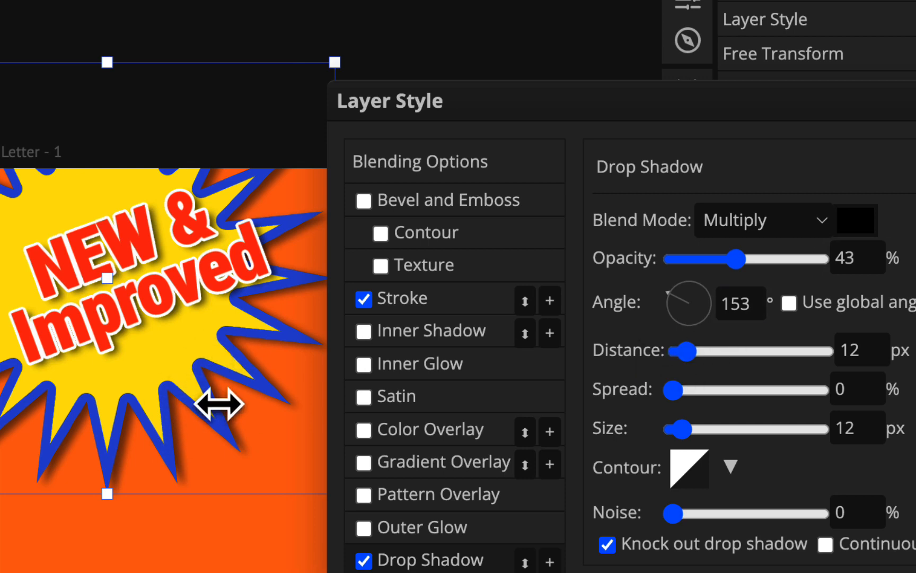
Recolor the starburst stroke to a lighter sky blue, 65b8ef.
{"action": "left_click", "coordinate": [457, 300]}
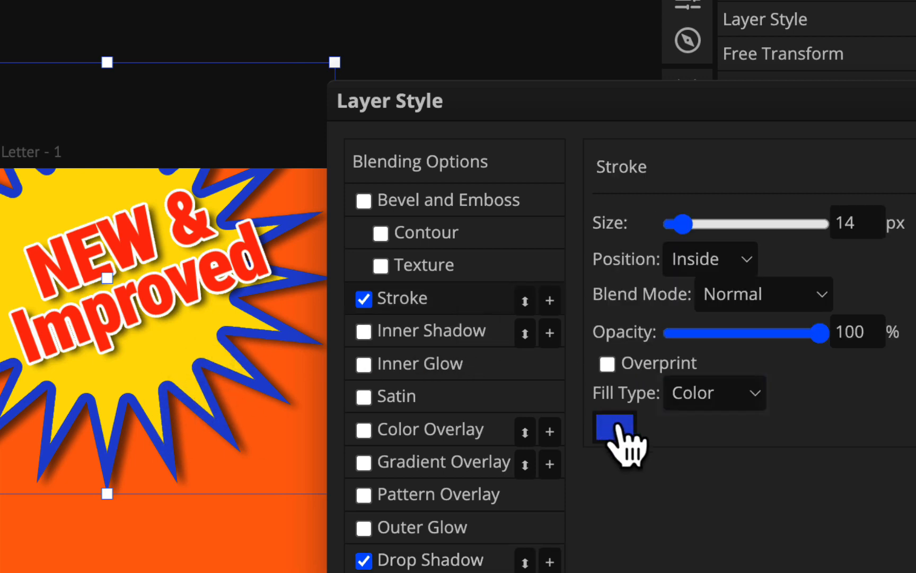
{"action": "left_click", "coordinate": [615, 429]}
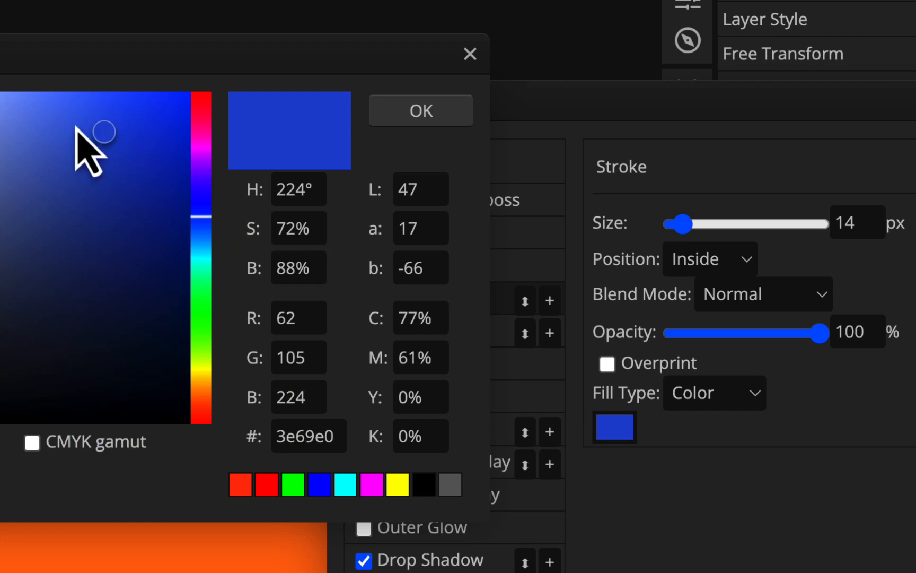
{"action": "left_click_drag", "start_coordinate": [76, 129], "coordinate": [49, 116]}
{"action": "left_click_drag", "start_coordinate": [134, 37], "coordinate": [558, 12]}
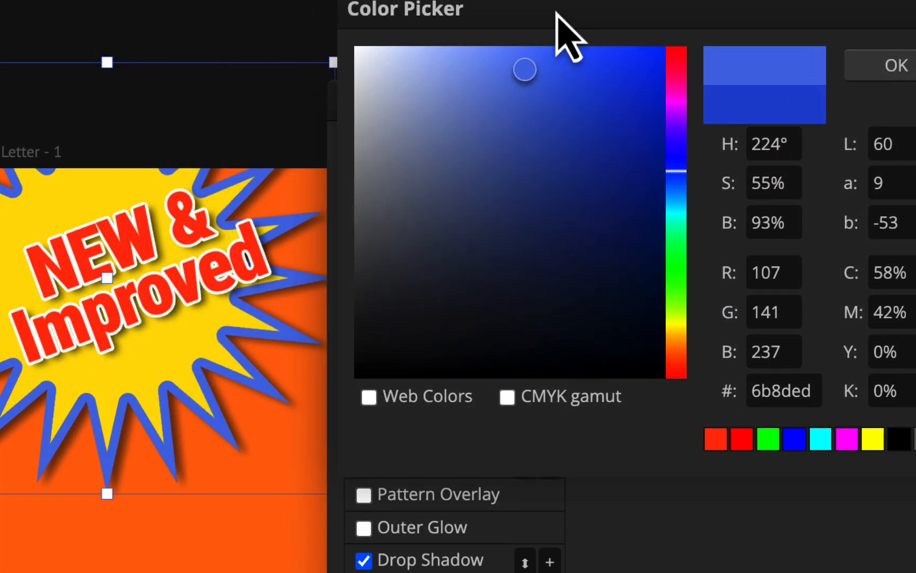
{"action": "mouse_move", "coordinate": [523, 67]}
{"action": "left_mouse_down"}
{"action": "mouse_move", "coordinate": [509, 67]}
{"action": "mouse_move", "coordinate": [511, 82]}
{"action": "mouse_move", "coordinate": [556, 82]}
{"action": "left_mouse_up"}
{"action": "mouse_move", "coordinate": [681, 174]}
{"action": "left_mouse_down"}
{"action": "mouse_move", "coordinate": [679, 205]}
{"action": "mouse_move", "coordinate": [680, 189]}
{"action": "left_mouse_up"}
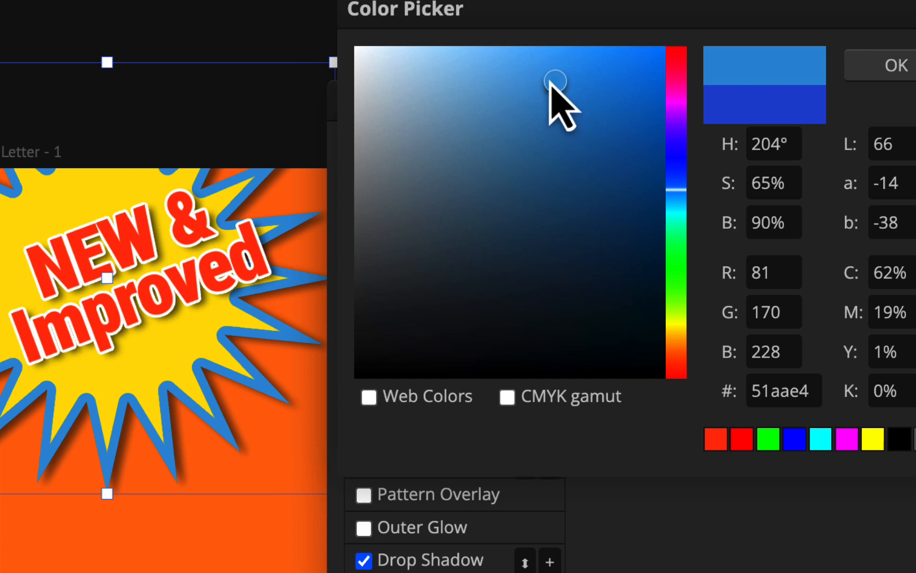
{"action": "left_click_drag", "start_coordinate": [552, 84], "coordinate": [535, 68]}
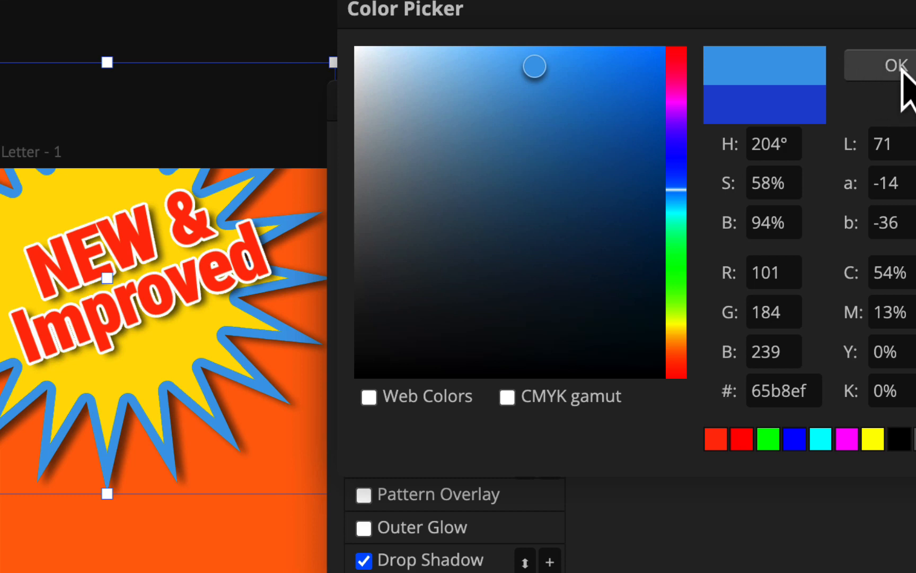
{"action": "left_click", "coordinate": [896, 65]}
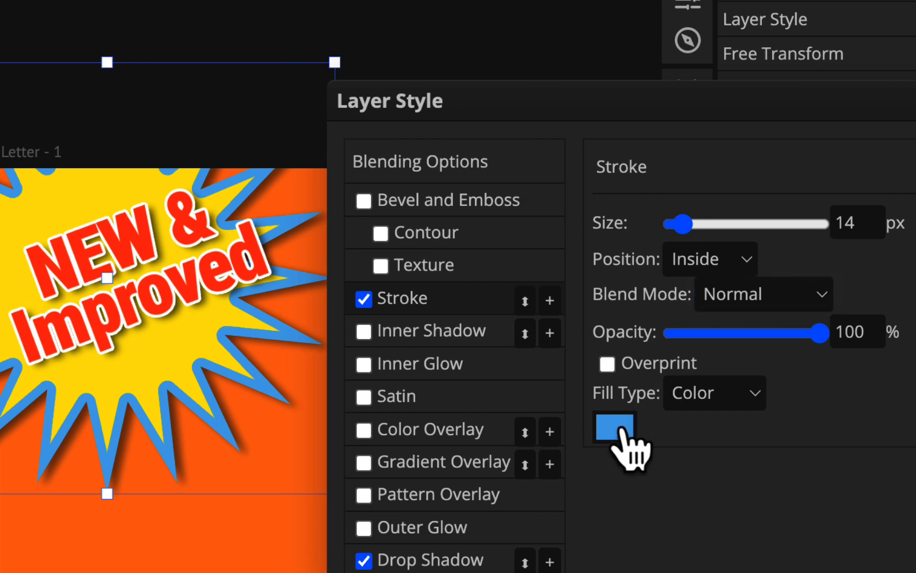
Set the starburst stroke's color to the red sampled from the "NEW & Improved" lettering, ff4e16.
{"action": "left_click", "coordinate": [619, 426]}
{"action": "left_click_drag", "start_coordinate": [96, 57], "coordinate": [636, 66]}
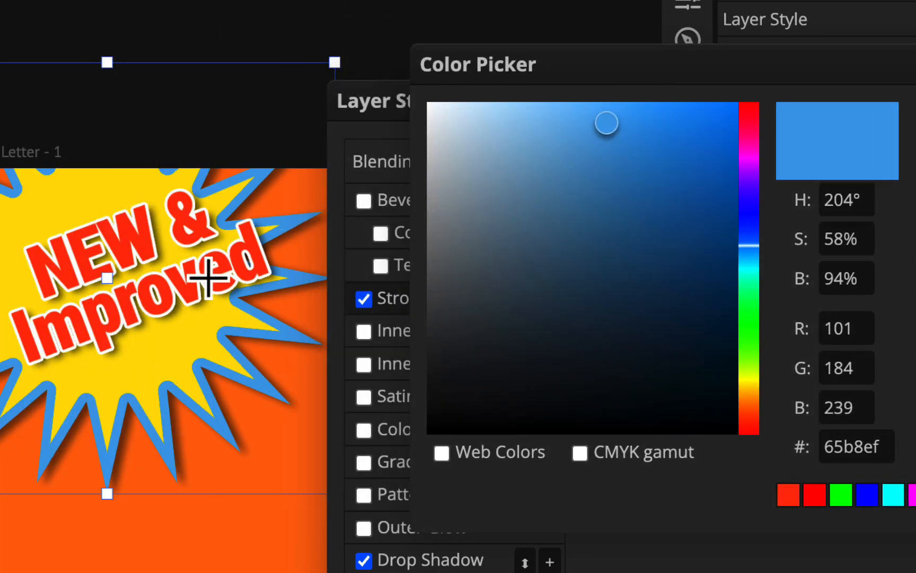
{"action": "left_click", "coordinate": [208, 277]}
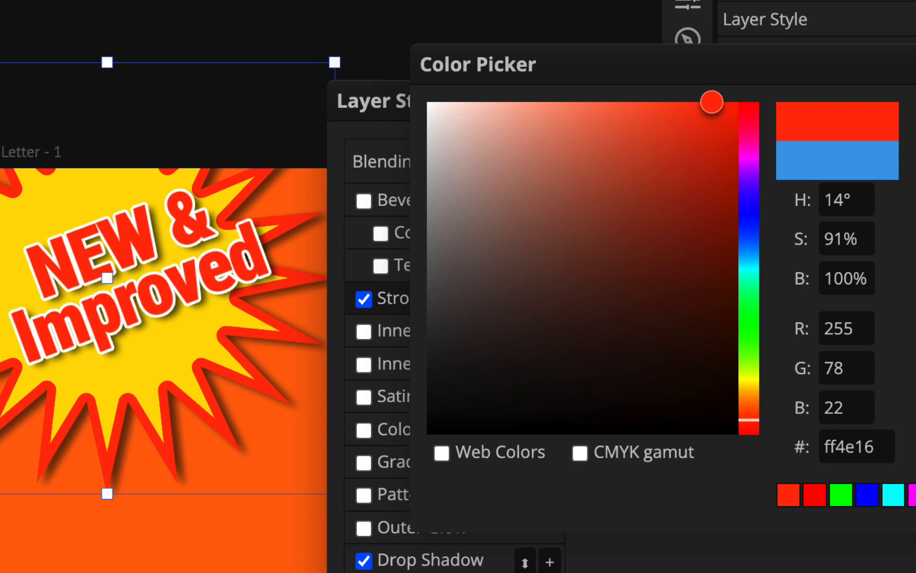
{"action": "key", "text": "Return"}
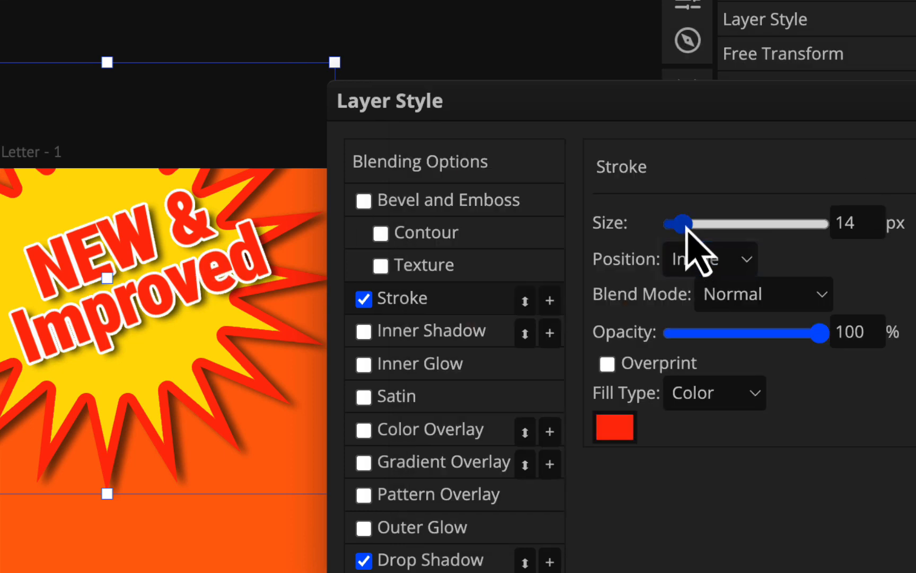
Set the starburst stroke's size to 8 px and its opacity to 43%.
{"action": "left_click_drag", "start_coordinate": [687, 227], "coordinate": [679, 227]}
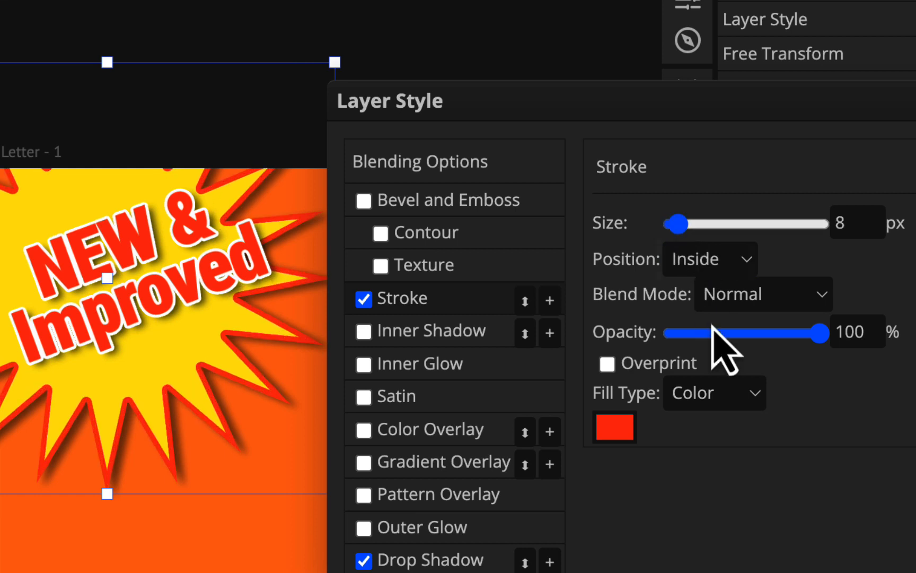
{"action": "left_click_drag", "start_coordinate": [823, 340], "coordinate": [722, 337]}
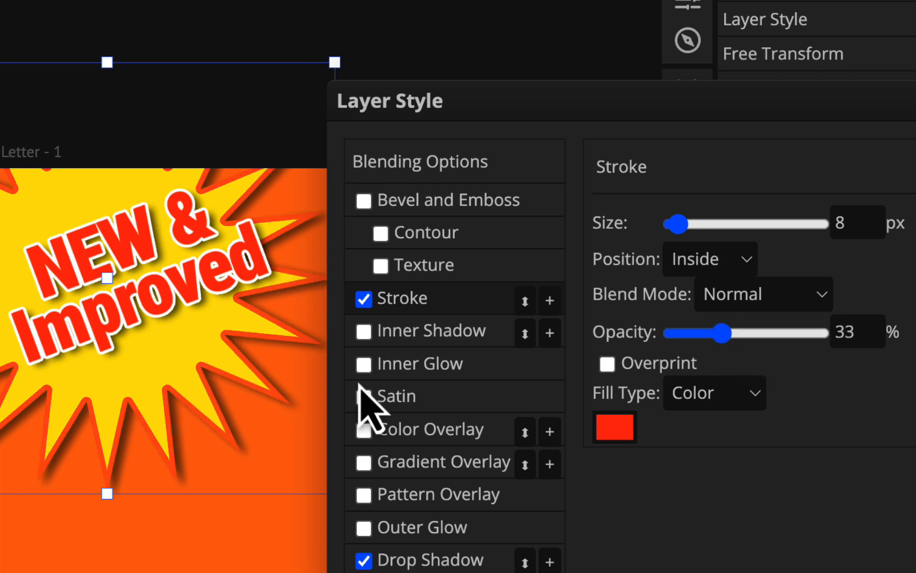
{"action": "left_click_drag", "start_coordinate": [736, 337], "coordinate": [737, 340]}
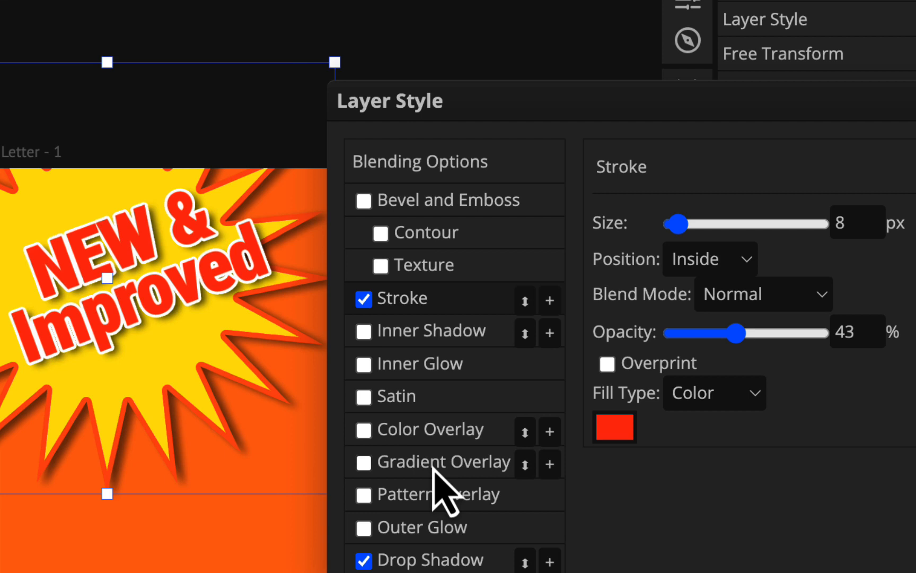
Add a gradient overlay to the starburst and set its style to Radial.
{"action": "left_click", "coordinate": [434, 469]}
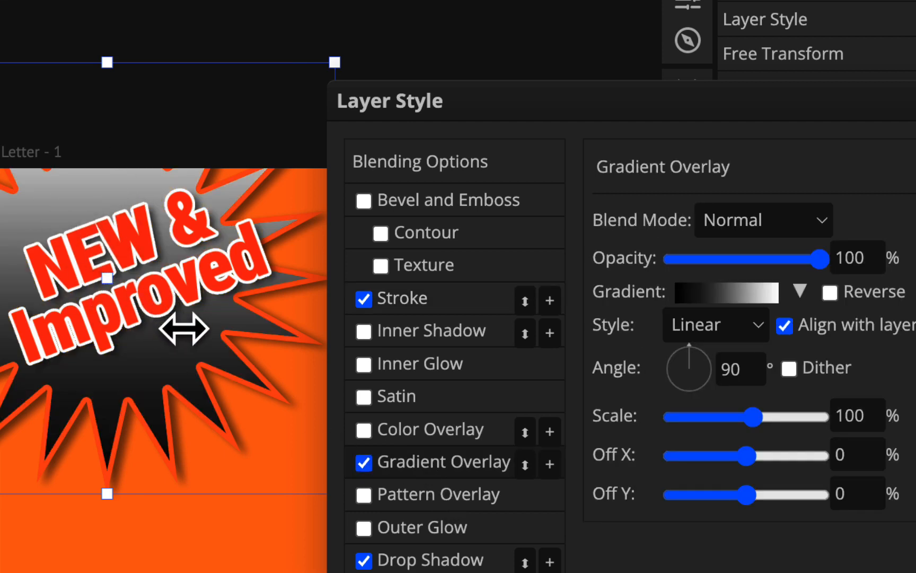
{"action": "left_click", "coordinate": [364, 463]}
{"action": "left_click", "coordinate": [364, 463]}
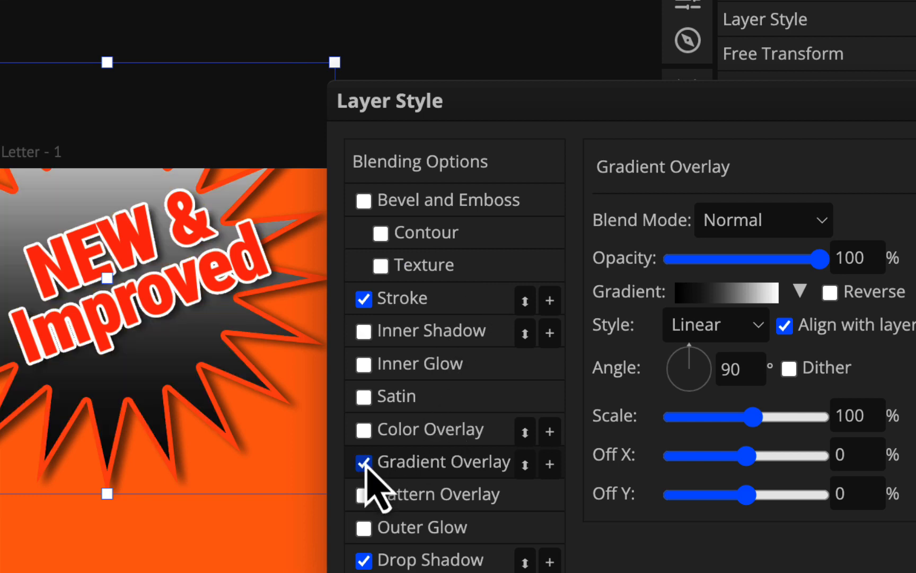
{"action": "left_click", "coordinate": [752, 330]}
{"action": "left_click", "coordinate": [748, 354]}
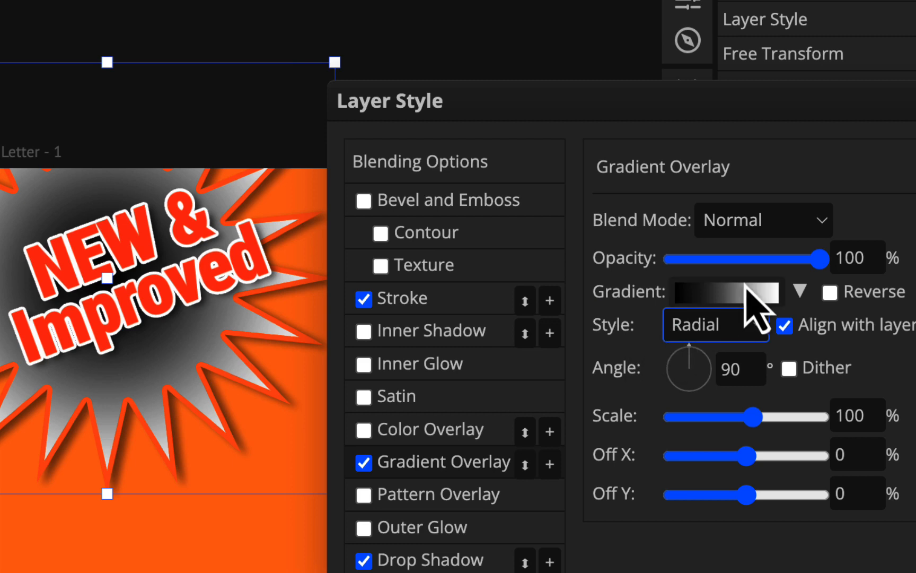
Set the starting color of the starburst's gradient overlay to a near-white, fbf9f8.
{"action": "left_click", "coordinate": [737, 294]}
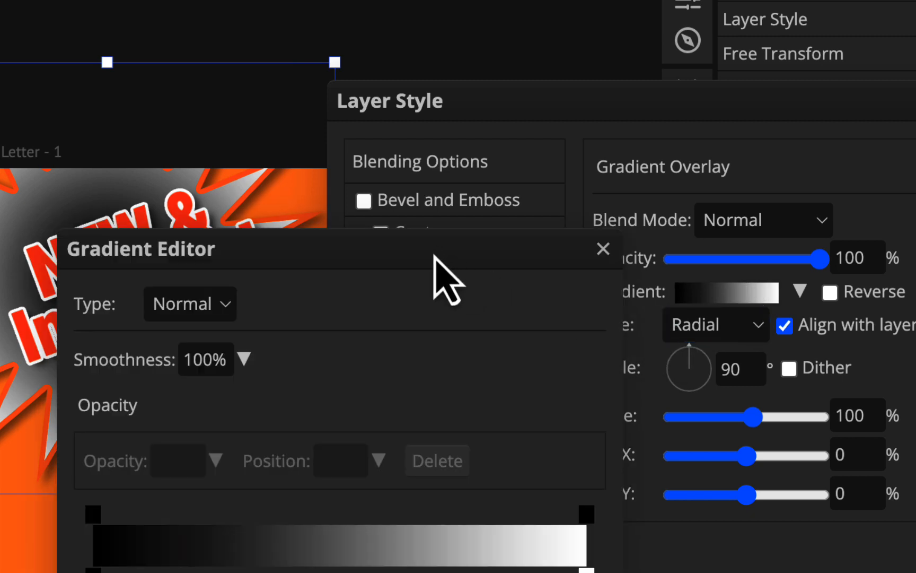
{"action": "left_click_drag", "start_coordinate": [434, 258], "coordinate": [847, 1]}
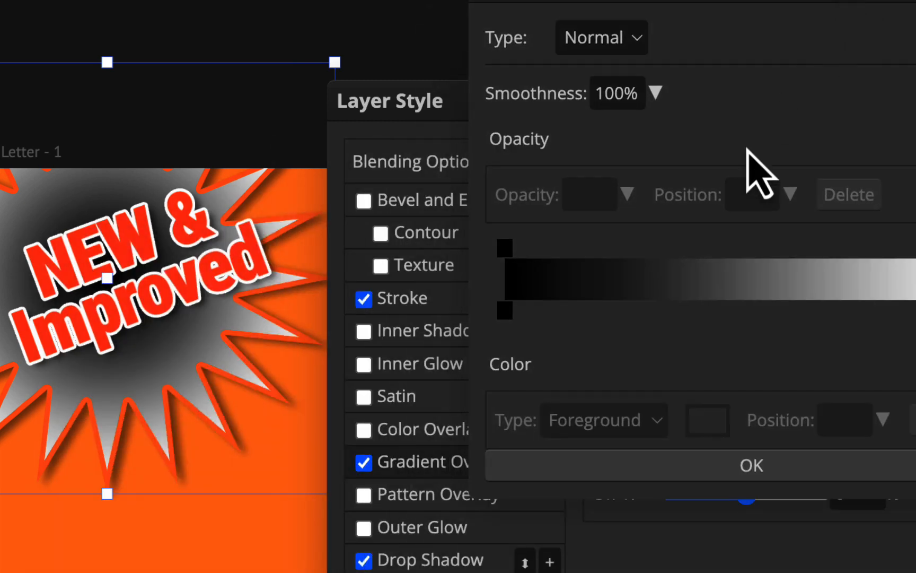
{"action": "left_click", "coordinate": [505, 310]}
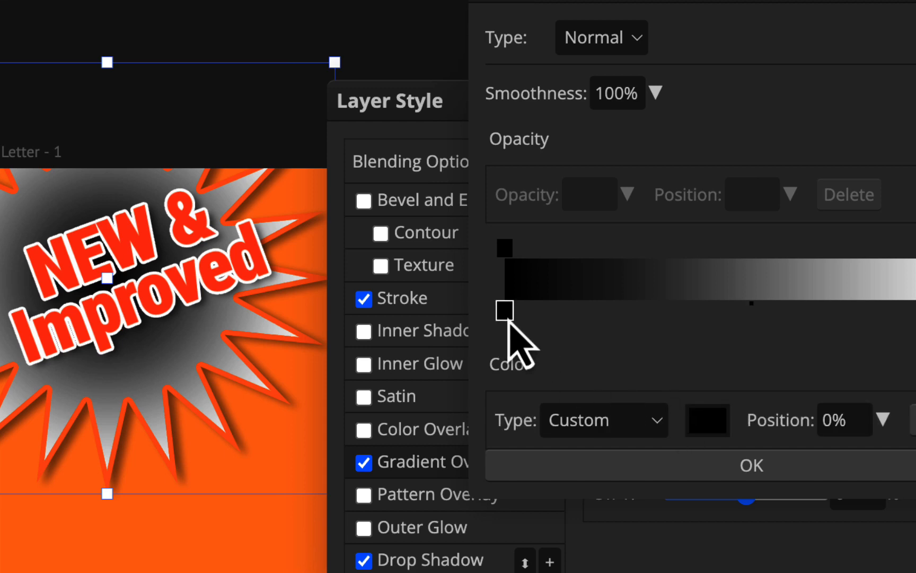
{"action": "left_click", "coordinate": [717, 411]}
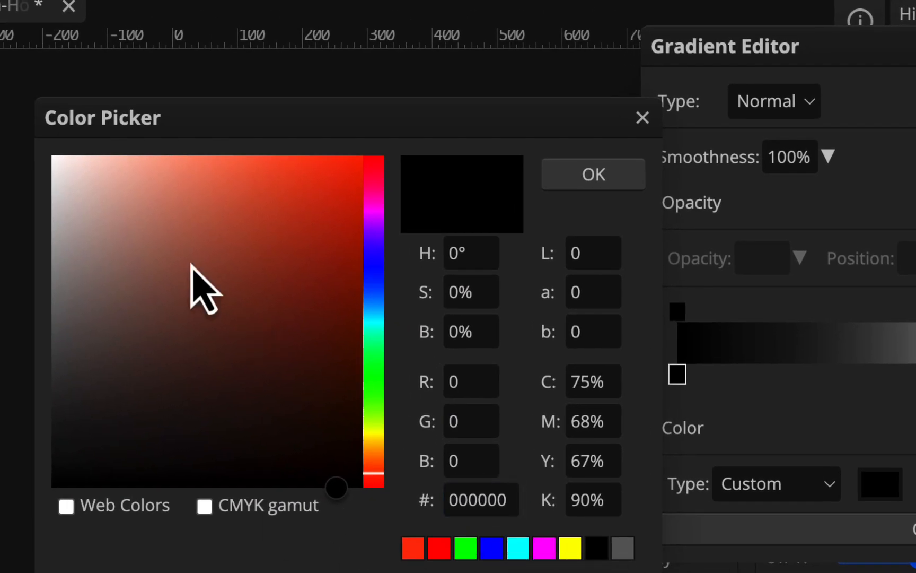
{"action": "left_click", "coordinate": [56, 162]}
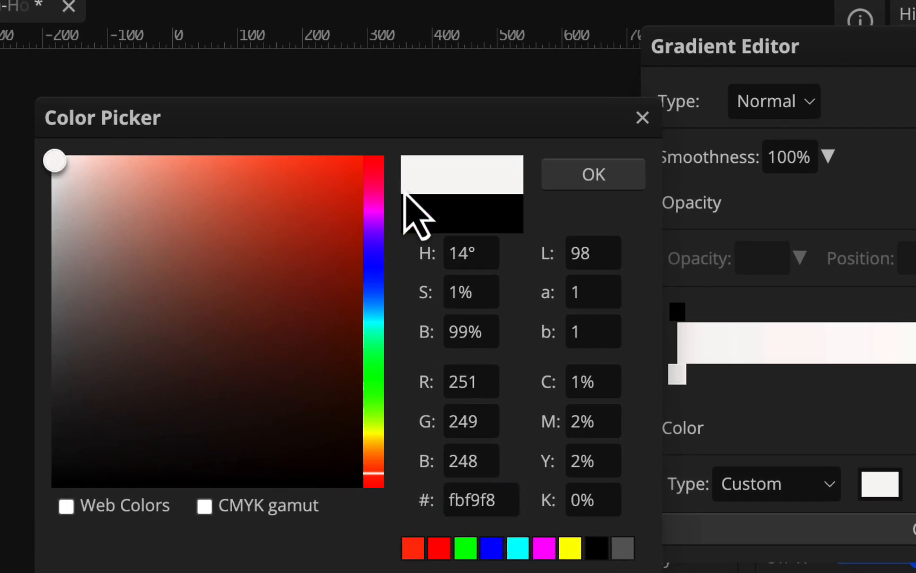
{"action": "left_click", "coordinate": [596, 178]}
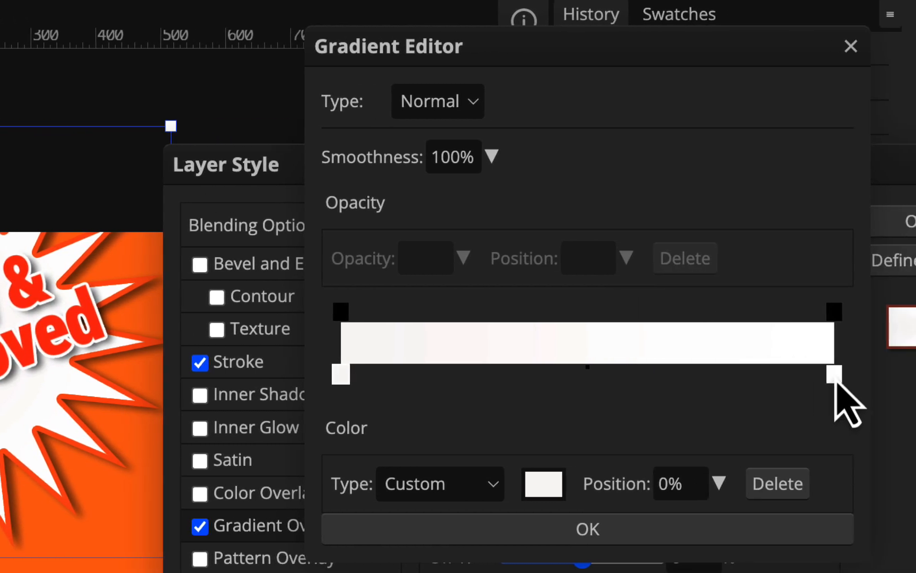
Recolor the gradient's white end stop to a bright yellow, fff211.
{"action": "left_click", "coordinate": [835, 375]}
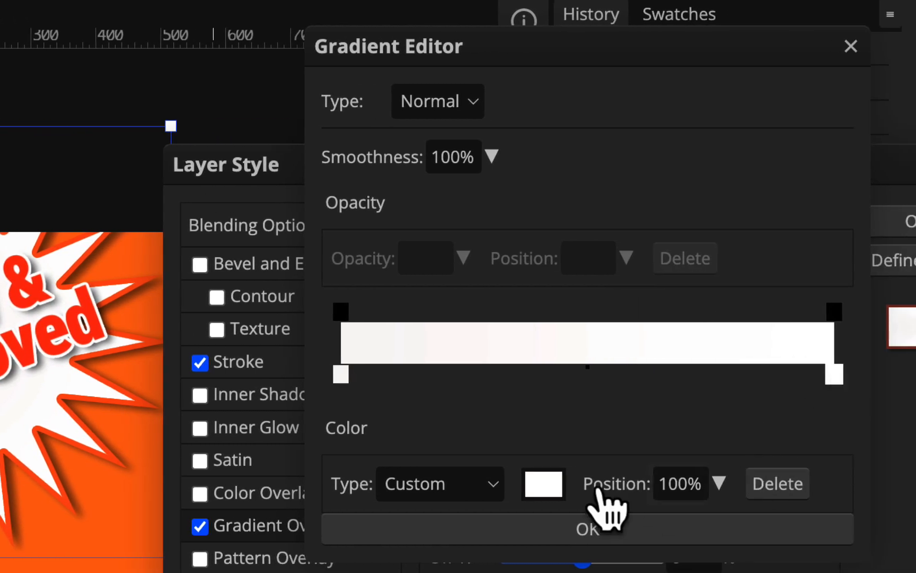
{"action": "left_click", "coordinate": [547, 484]}
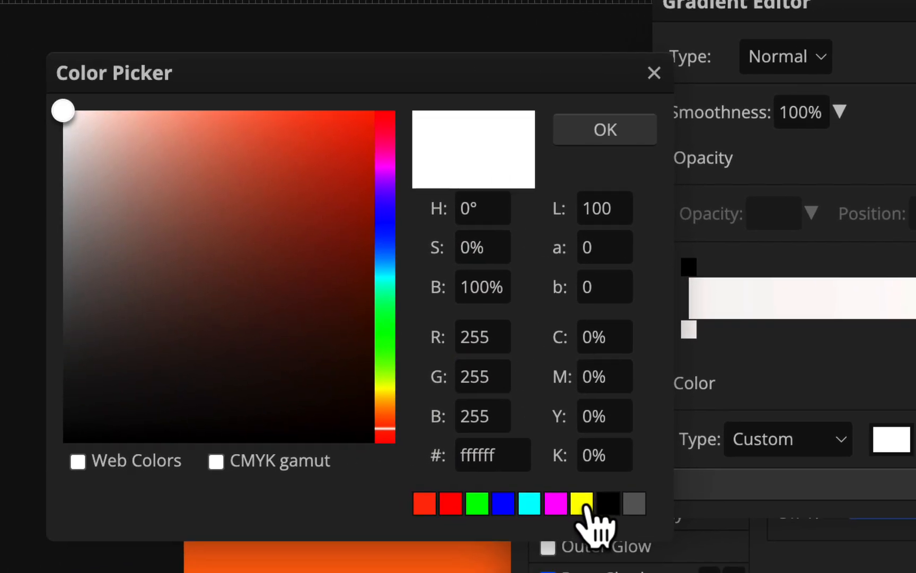
{"action": "left_click", "coordinate": [233, 548]}
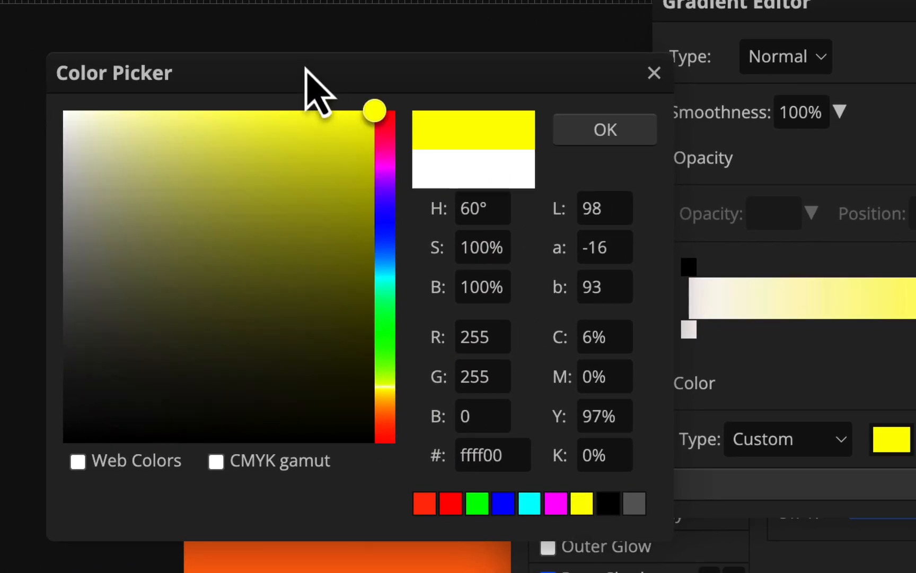
{"action": "left_click", "coordinate": [745, 59]}
{"action": "left_click_drag", "start_coordinate": [650, 114], "coordinate": [915, 109]}
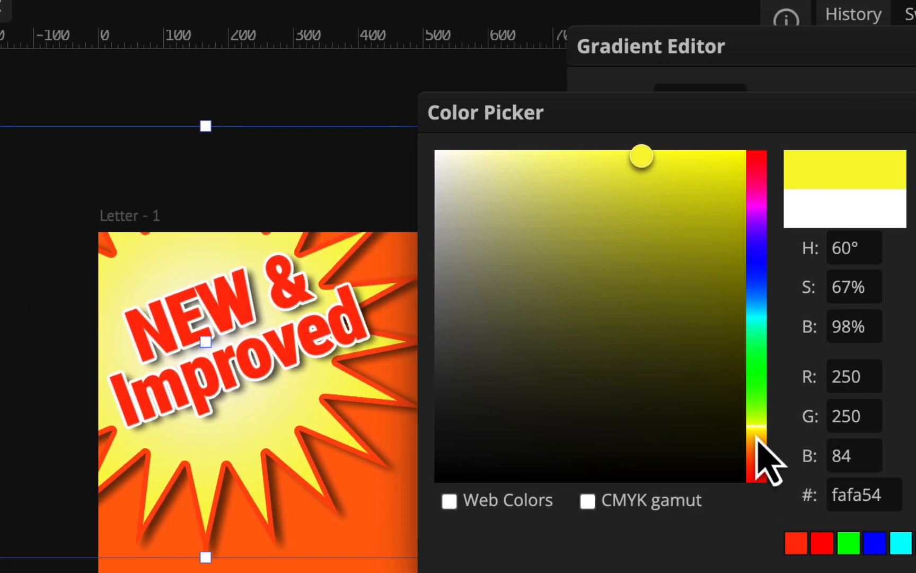
{"action": "left_click", "coordinate": [915, 435]}
{"action": "mouse_move", "coordinate": [741, 444]}
{"action": "left_mouse_down"}
{"action": "mouse_move", "coordinate": [741, 426]}
{"action": "mouse_move", "coordinate": [741, 437]}
{"action": "left_mouse_up"}
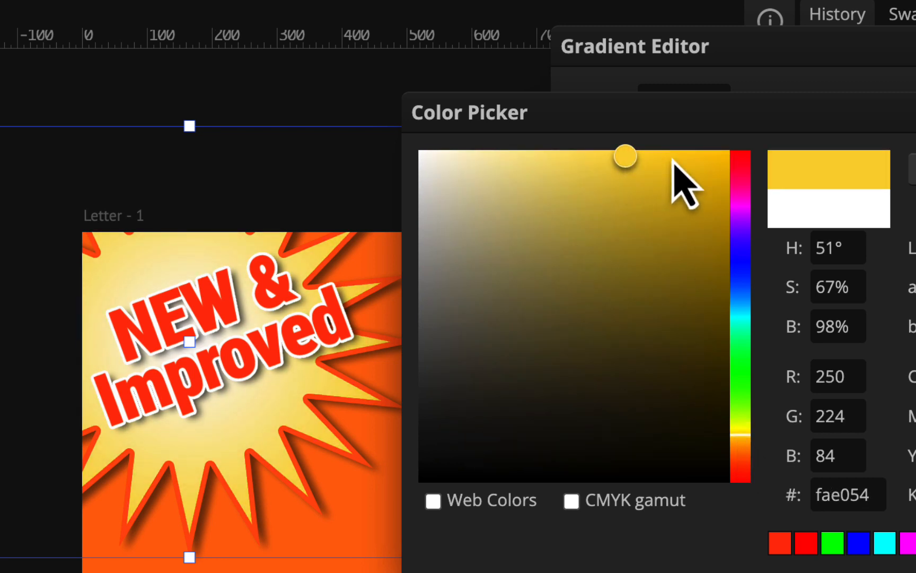
{"action": "left_click_drag", "start_coordinate": [673, 164], "coordinate": [726, 166]}
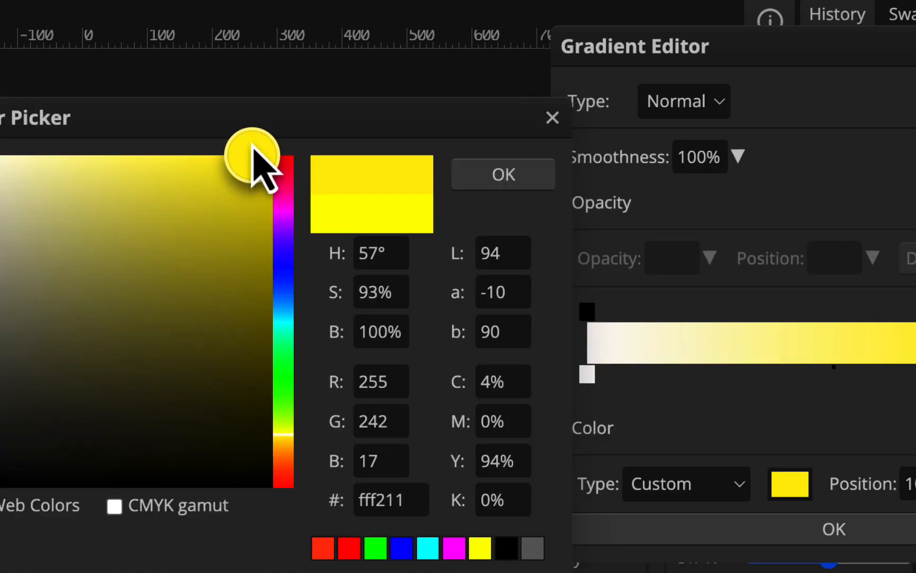
Shift the gradient's end color to a warmer golden yellow, ffdf14.
{"action": "mouse_move", "coordinate": [252, 150]}
{"action": "left_mouse_down"}
{"action": "mouse_move", "coordinate": [241, 194]}
{"action": "mouse_move", "coordinate": [289, 163]}
{"action": "mouse_move", "coordinate": [263, 159]}
{"action": "left_mouse_up"}
{"action": "mouse_move", "coordinate": [553, 158]}
{"action": "left_mouse_down"}
{"action": "mouse_move", "coordinate": [542, 159]}
{"action": "mouse_move", "coordinate": [523, 214]}
{"action": "mouse_move", "coordinate": [540, 159]}
{"action": "left_mouse_up"}
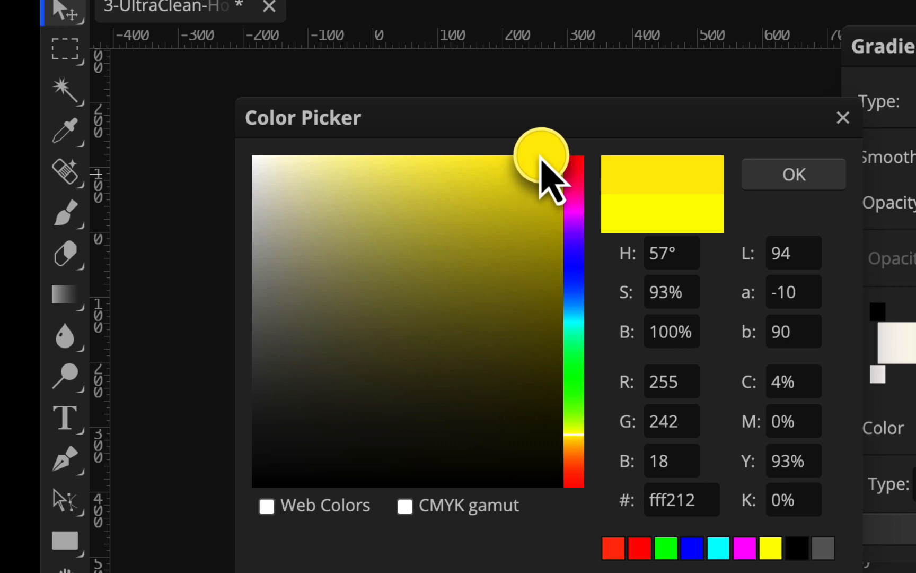
{"action": "left_click_drag", "start_coordinate": [539, 158], "coordinate": [543, 157]}
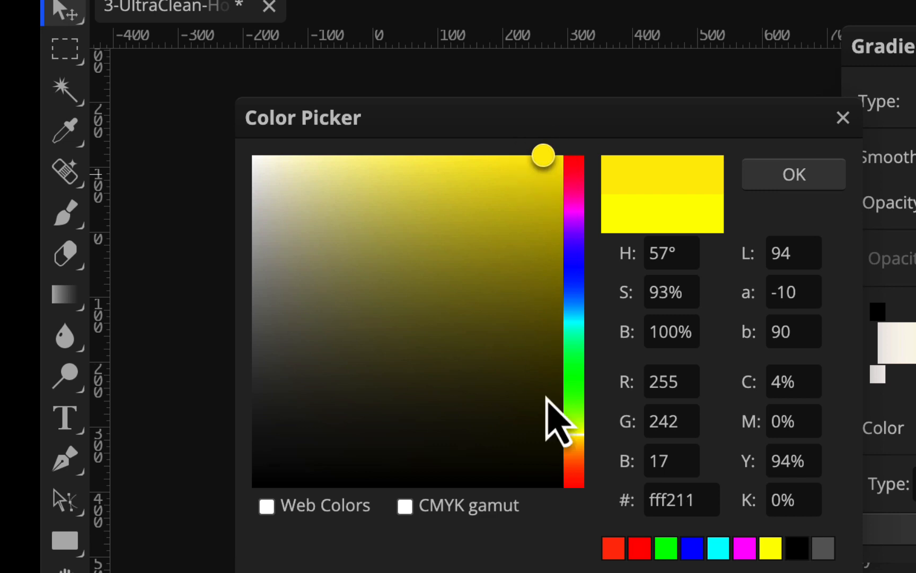
{"action": "left_click", "coordinate": [576, 439]}
{"action": "mouse_move", "coordinate": [528, 188]}
{"action": "left_mouse_down"}
{"action": "mouse_move", "coordinate": [521, 159]}
{"action": "mouse_move", "coordinate": [542, 156]}
{"action": "left_mouse_up"}
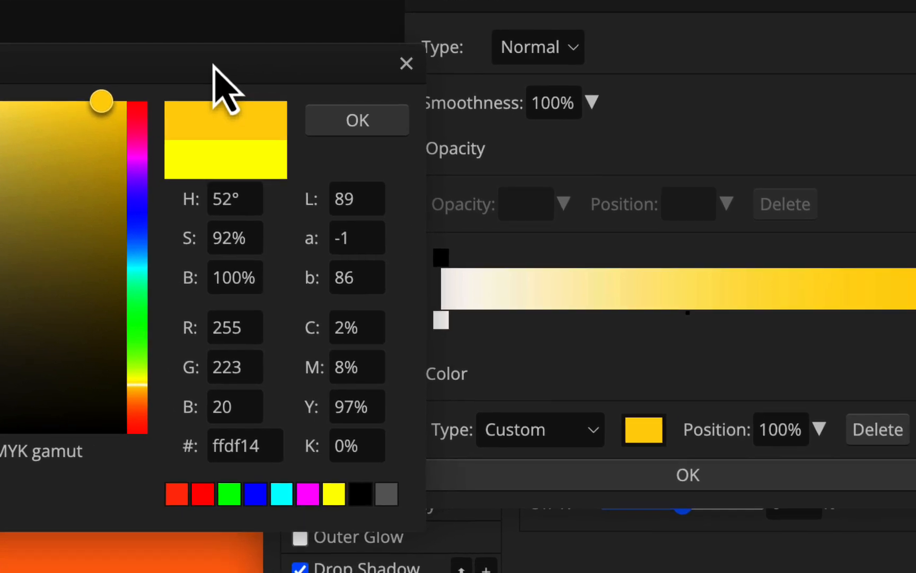
{"action": "left_click_drag", "start_coordinate": [441, 114], "coordinate": [915, 107]}
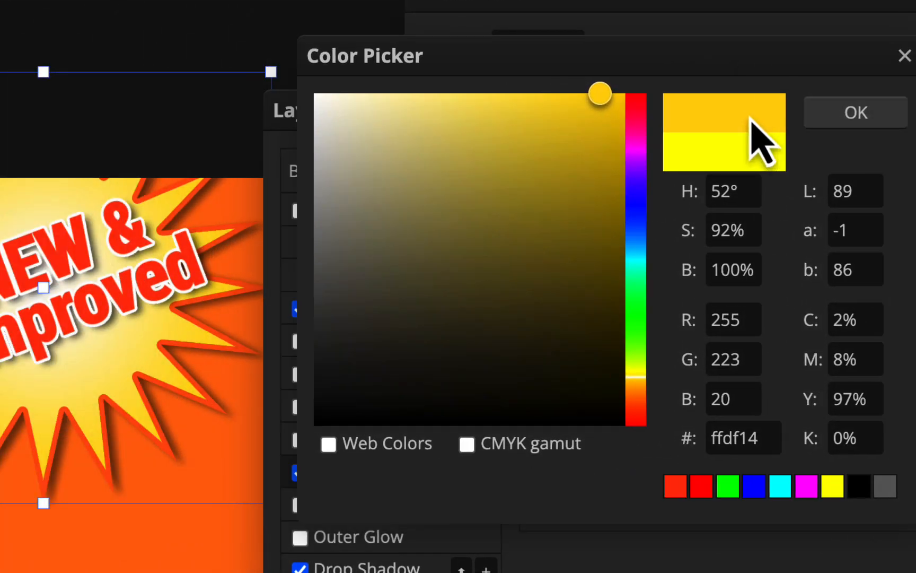
{"action": "left_click", "coordinate": [875, 112]}
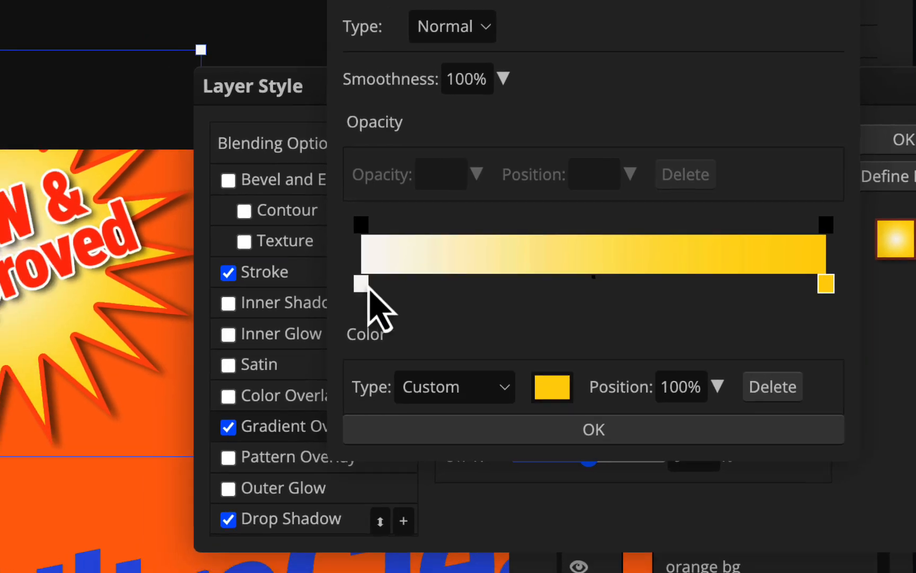
Reposition the gradient's white stop to 24% and its yellow stop to 57%, and apply the layer style.
{"action": "left_click_drag", "start_coordinate": [287, 291], "coordinate": [305, 290]}
{"action": "left_click_drag", "start_coordinate": [594, 275], "coordinate": [594, 276]}
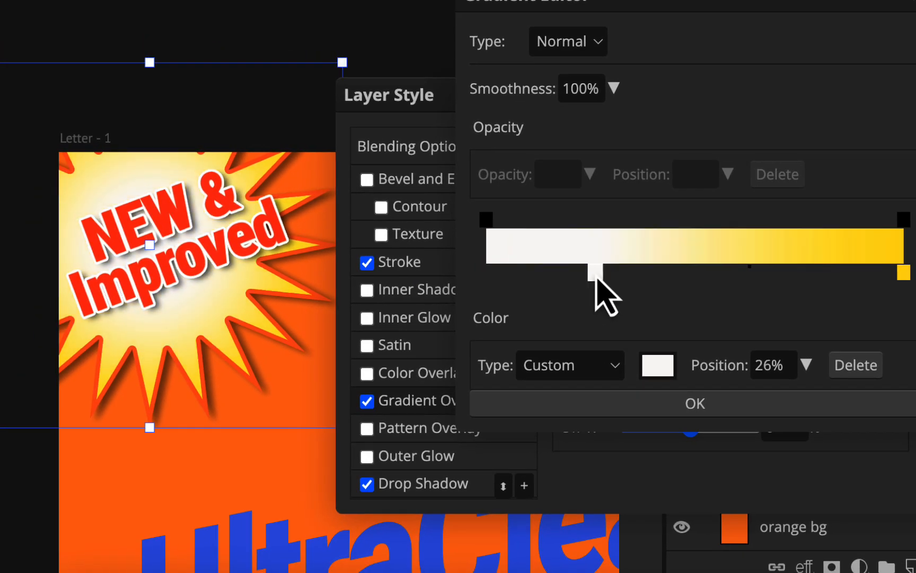
{"action": "left_click_drag", "start_coordinate": [904, 274], "coordinate": [759, 277]}
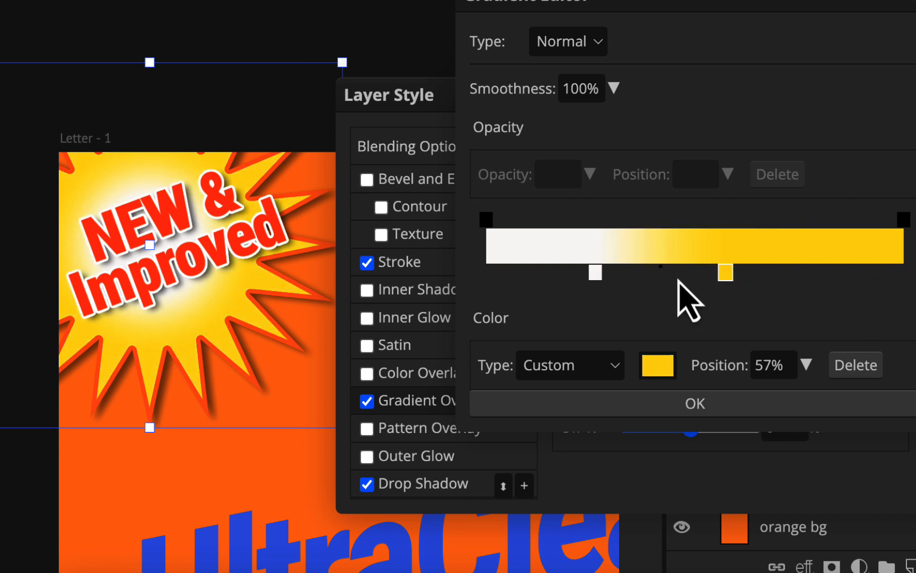
{"action": "left_click", "coordinate": [588, 273]}
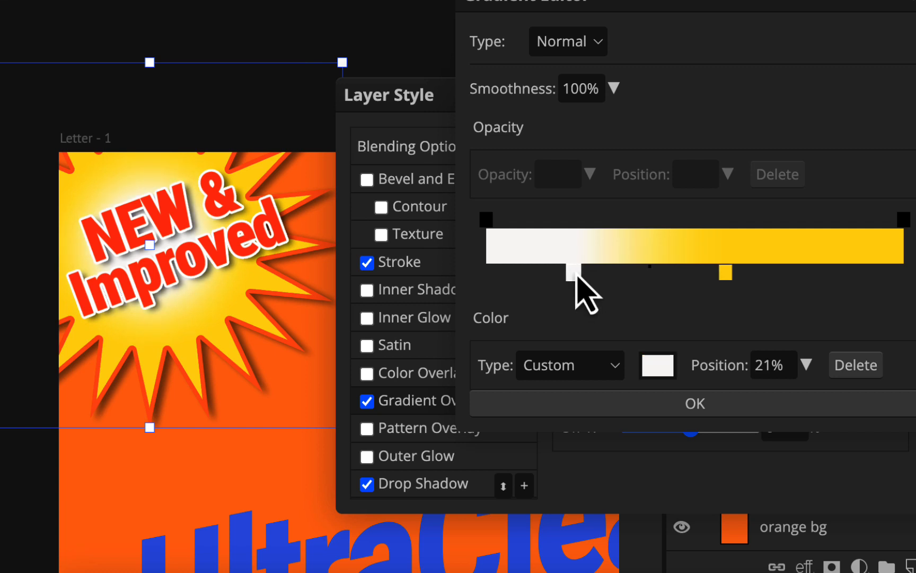
{"action": "left_click_drag", "start_coordinate": [588, 272], "coordinate": [596, 271]}
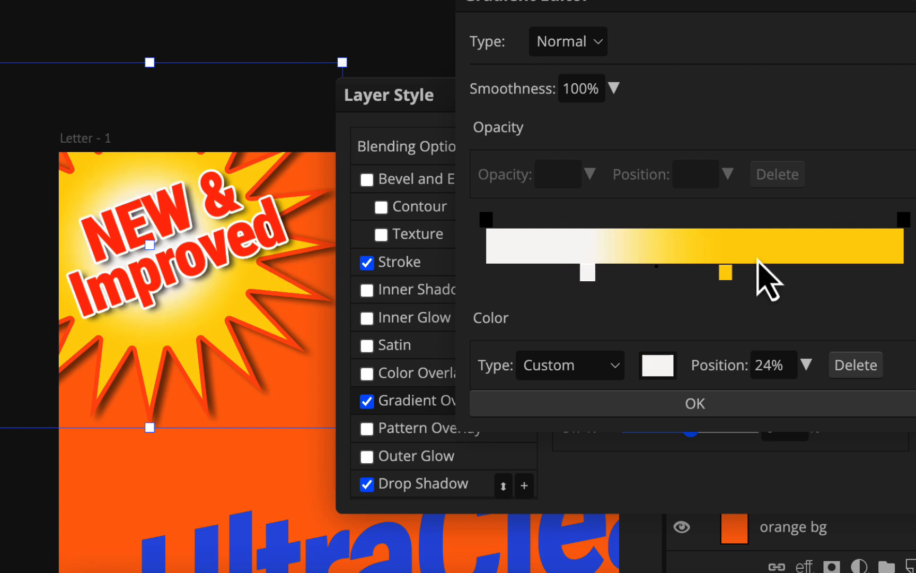
{"action": "left_click", "coordinate": [736, 407]}
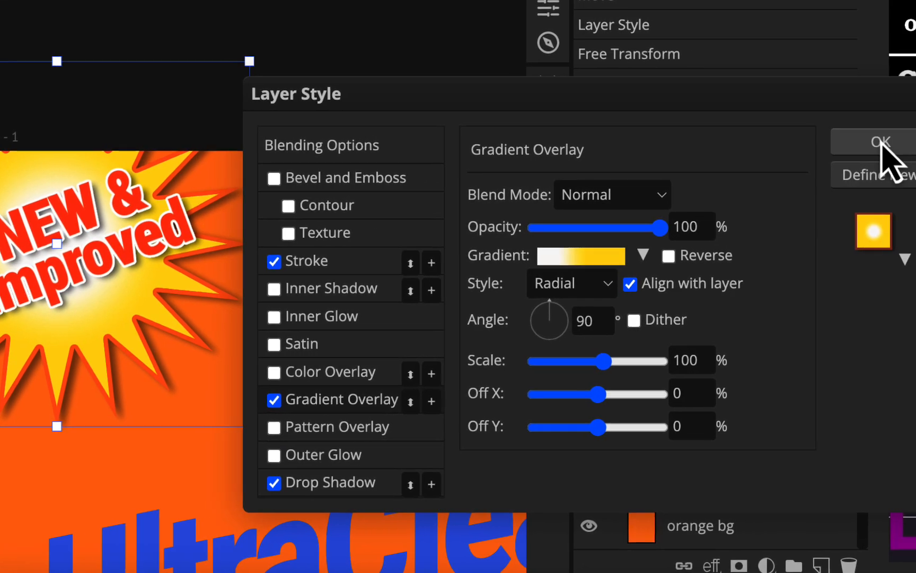
{"action": "left_click", "coordinate": [882, 145]}
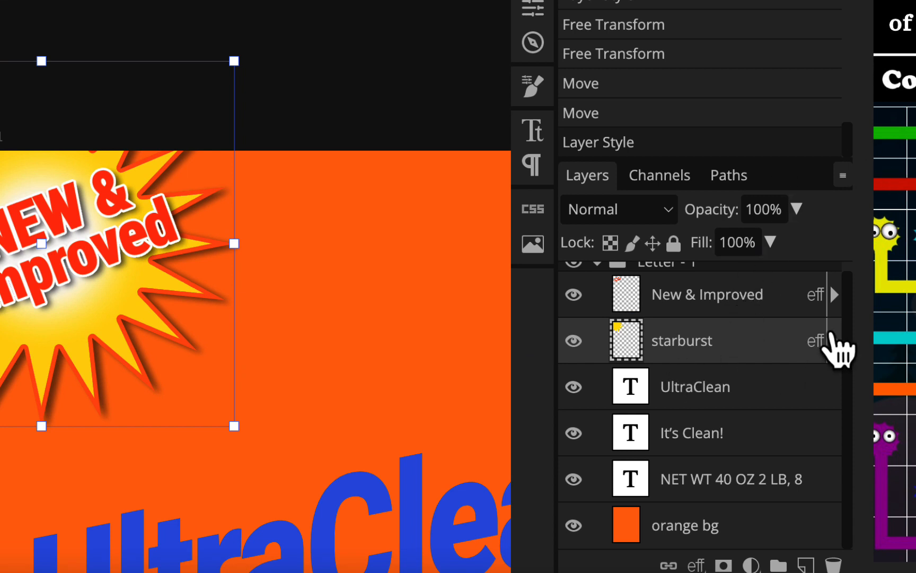
Review the starburst's list of applied effects and examine the finished badge on the whole label and close up.
{"action": "left_click", "coordinate": [835, 340]}
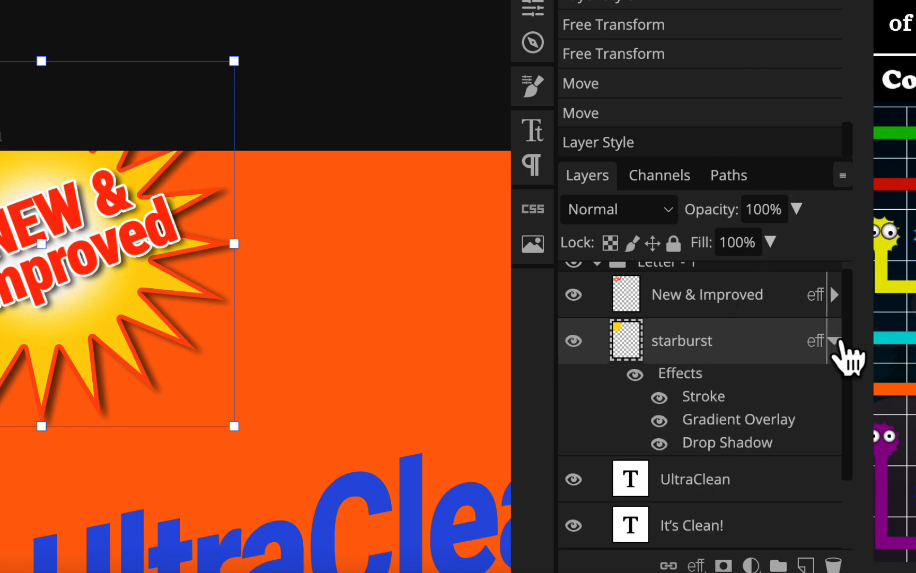
{"action": "left_click", "coordinate": [836, 341]}
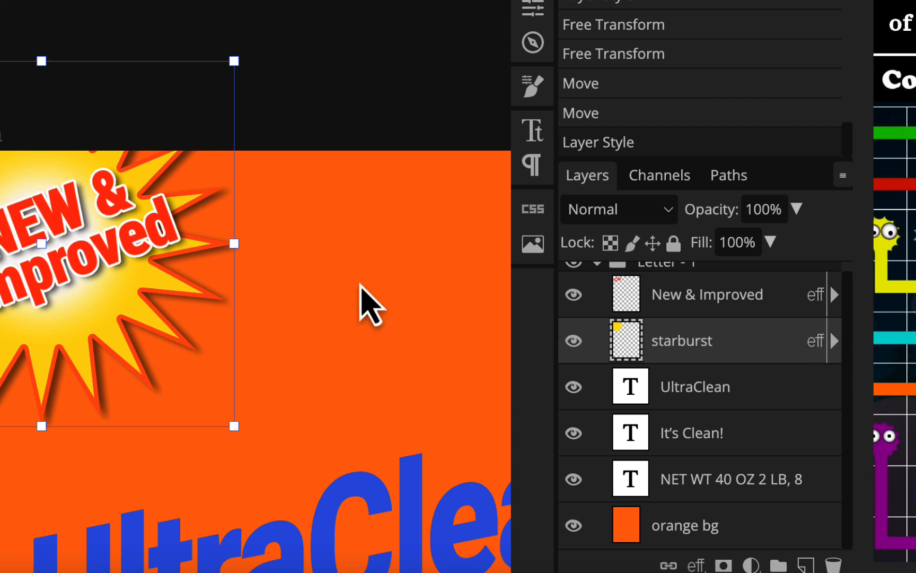
{"action": "key", "text": "ctrl+minus"}
{"action": "key", "text": "ctrl+minus"}
{"action": "key", "text": "ctrl+minus"}
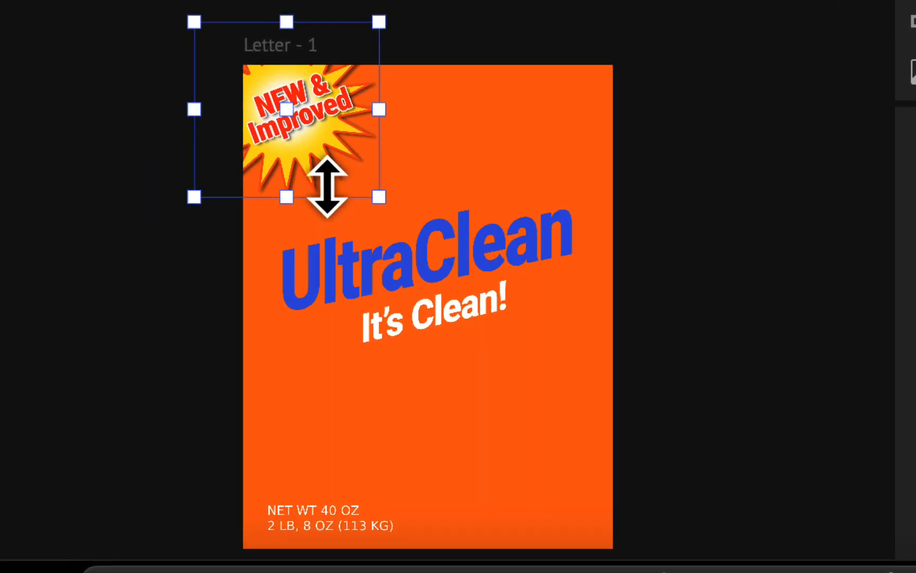
{"action": "scroll", "coordinate": [327, 186], "scroll_direction": "up", "scroll_amount": 2}
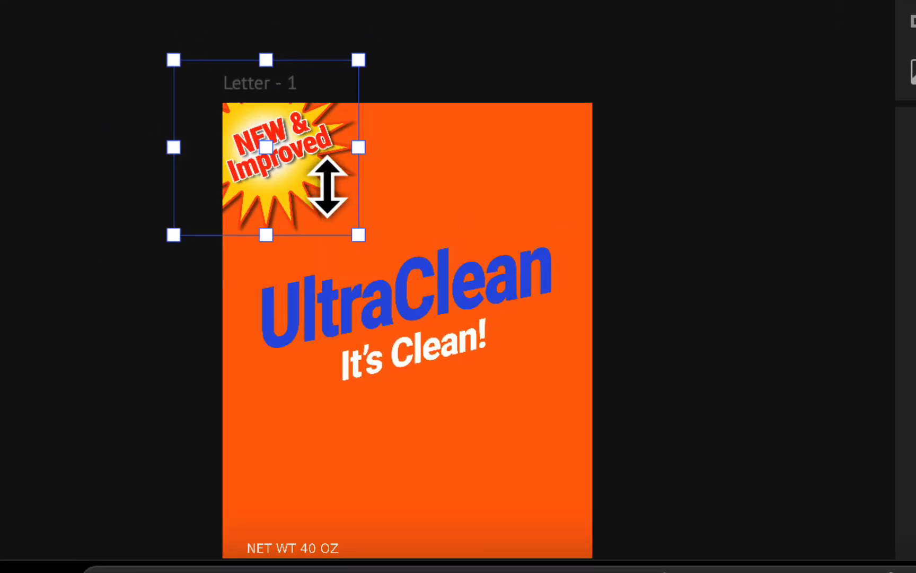
{"action": "scroll", "coordinate": [337, 165], "scroll_direction": "up", "scroll_amount": 5}
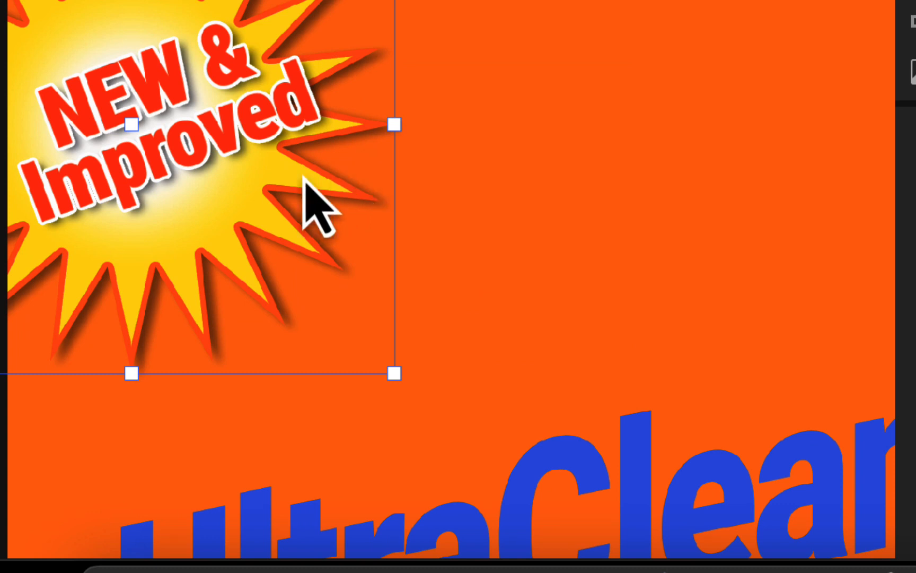